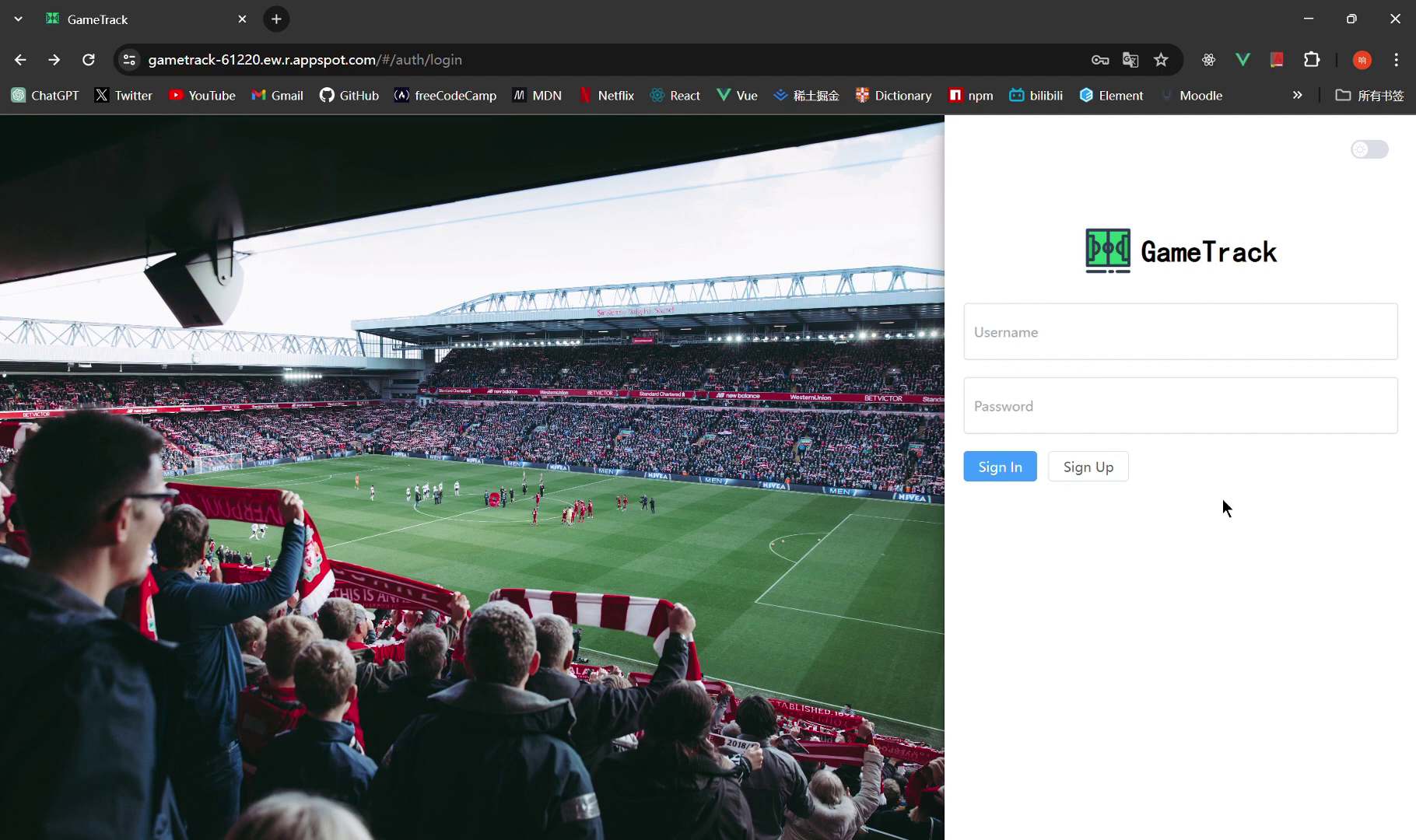
Fill in the sign-up form and resubmit it after replacing the already-used email
click(1119, 486)
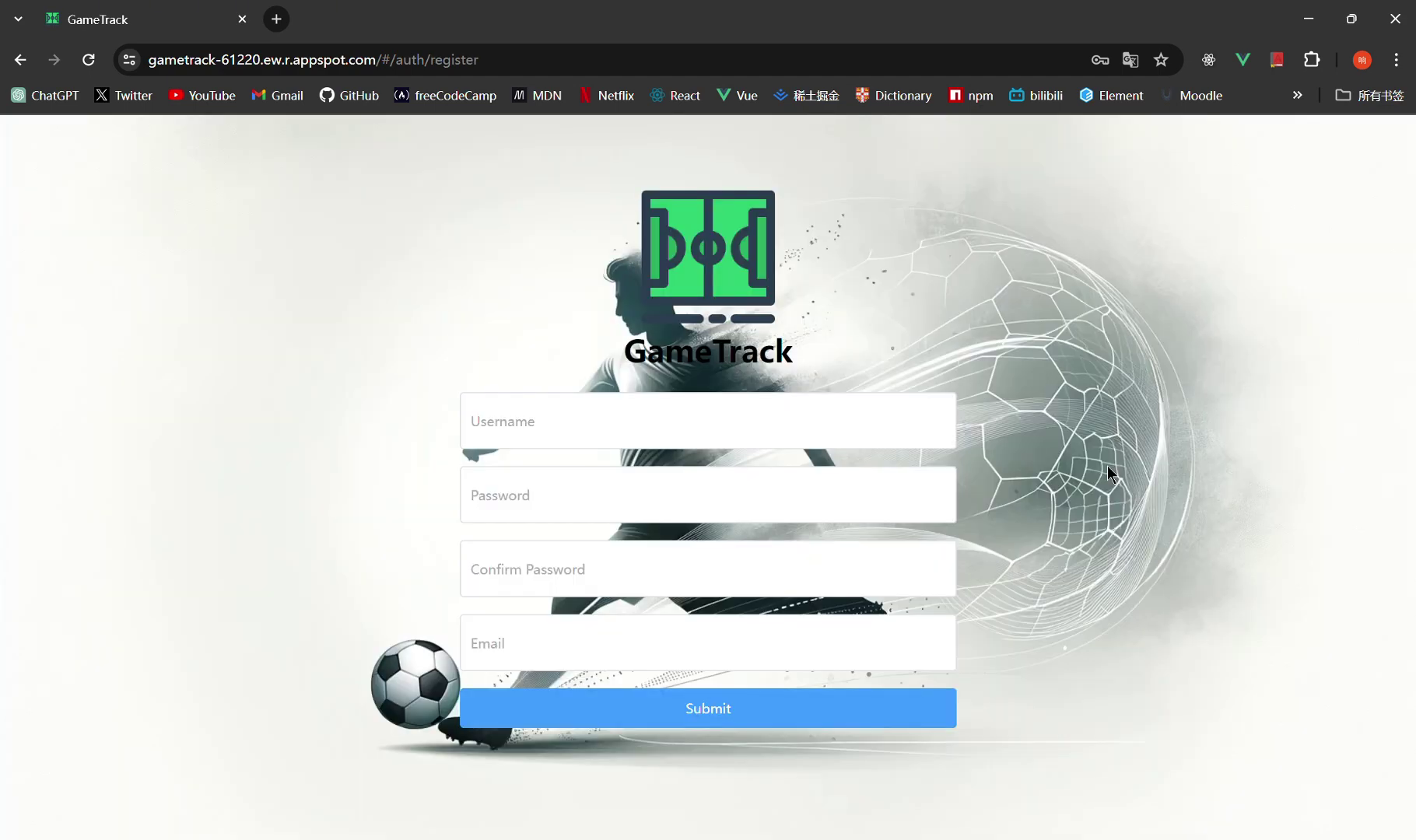
click(559, 433)
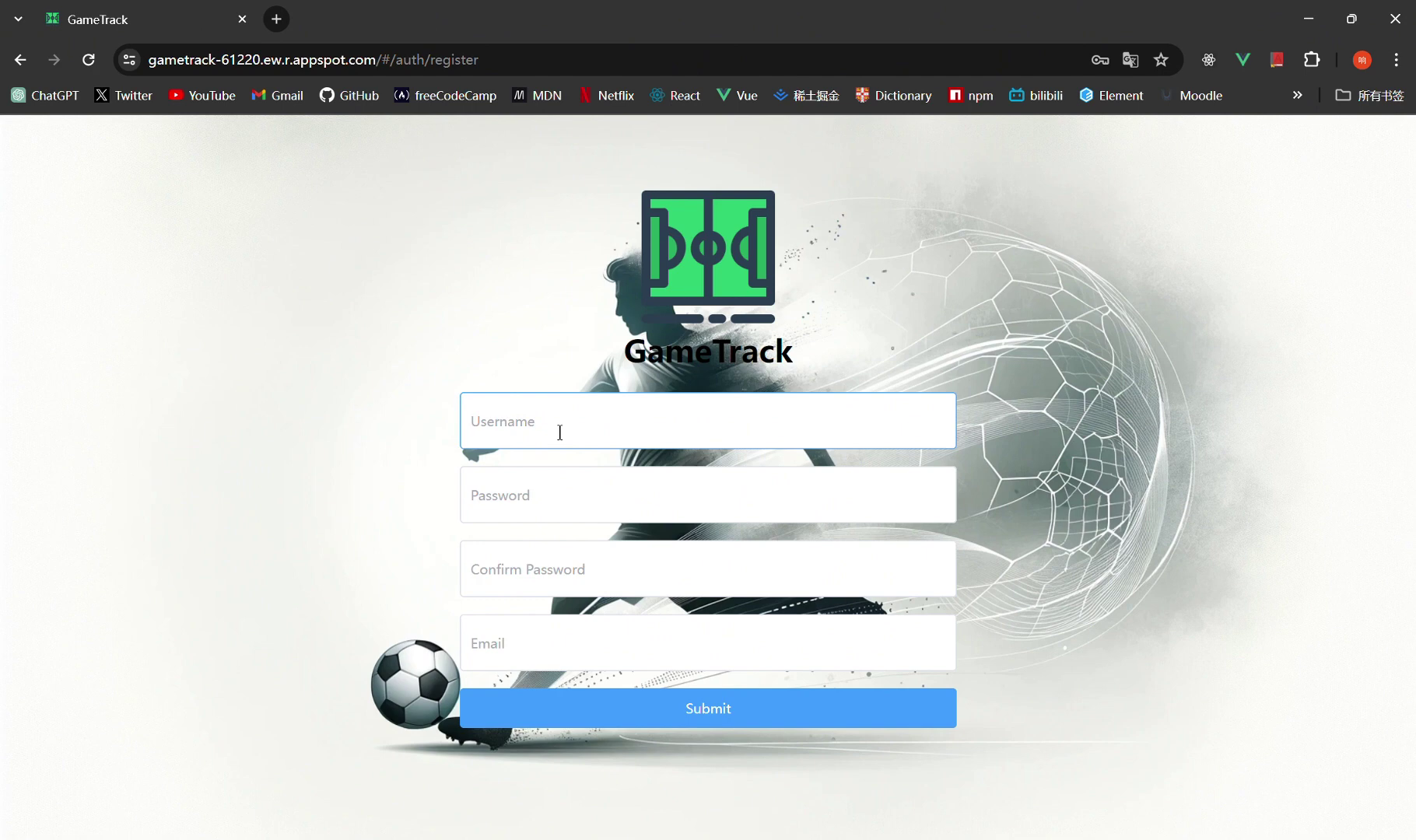
text(user123)
click(551, 490)
click(596, 569)
click(719, 644)
click(647, 694)
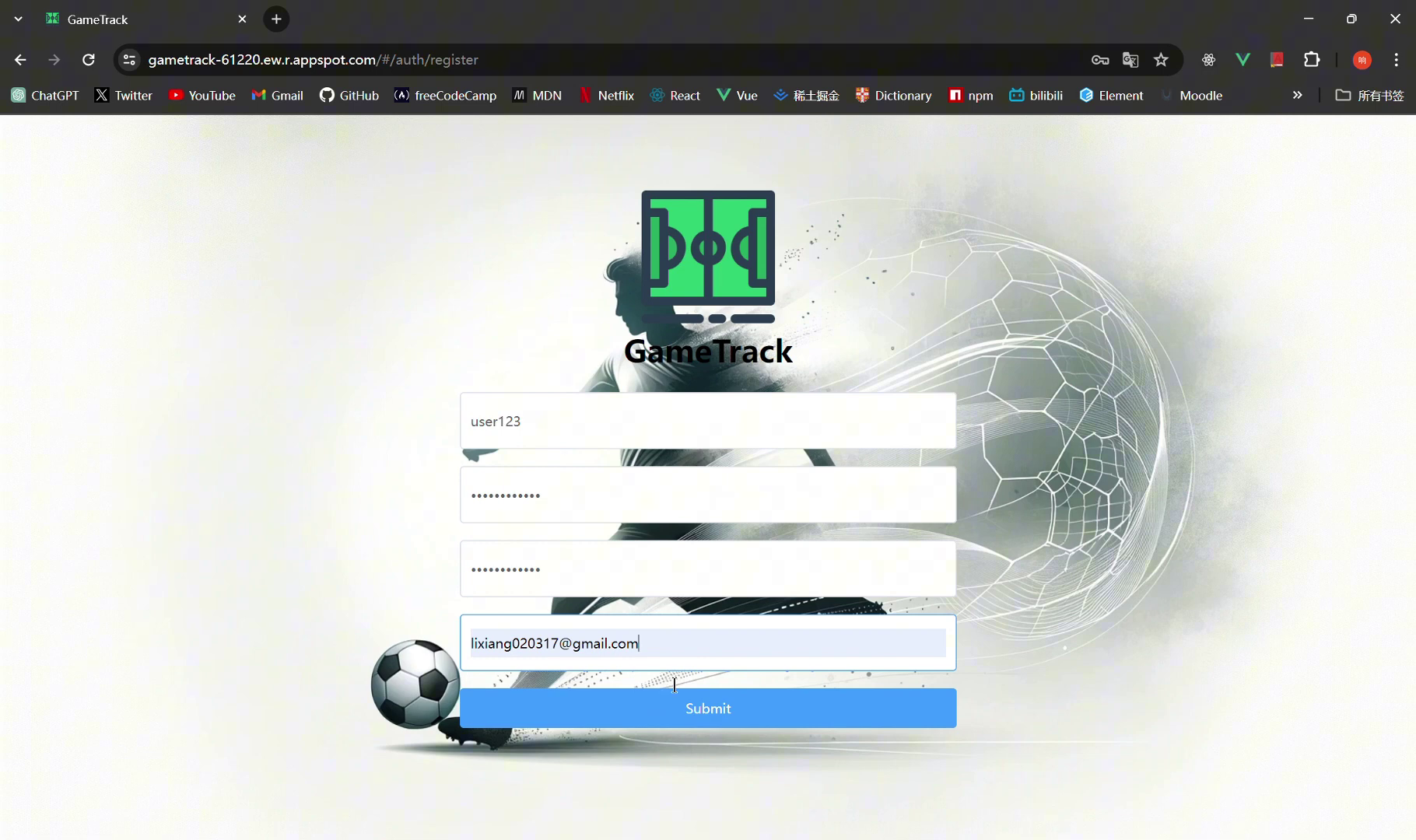
click(677, 703)
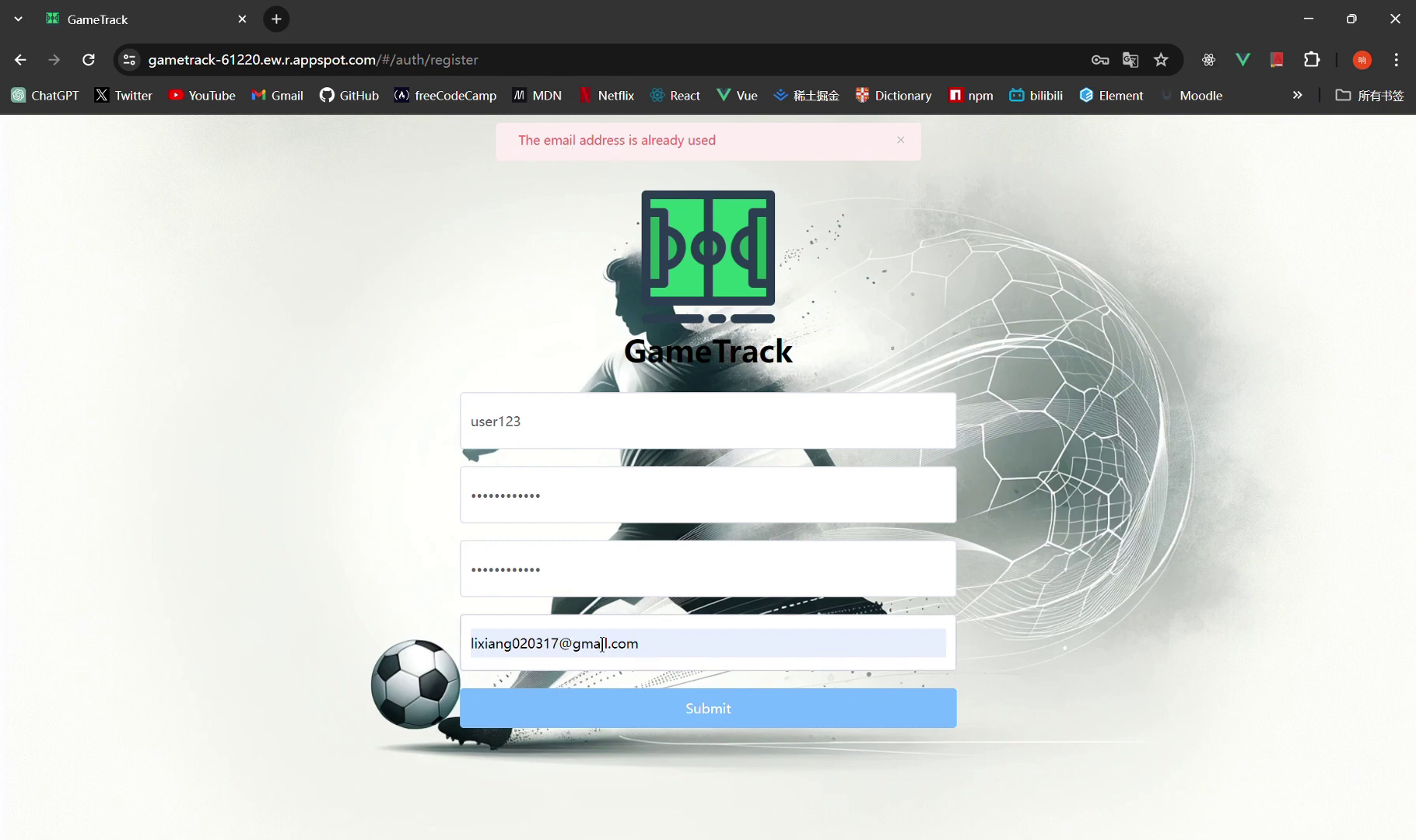
drag(559, 644, 474, 646)
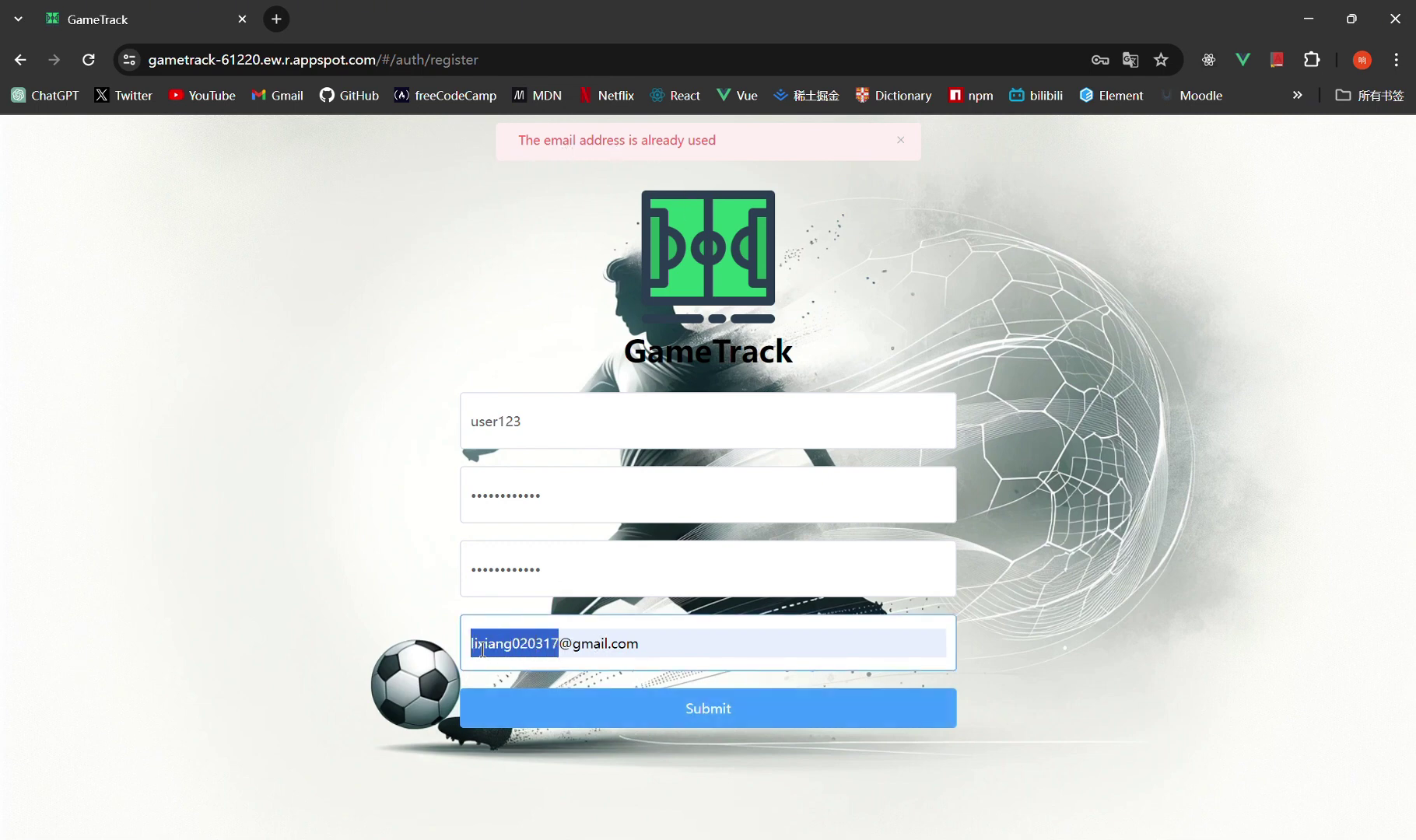
text(user1)
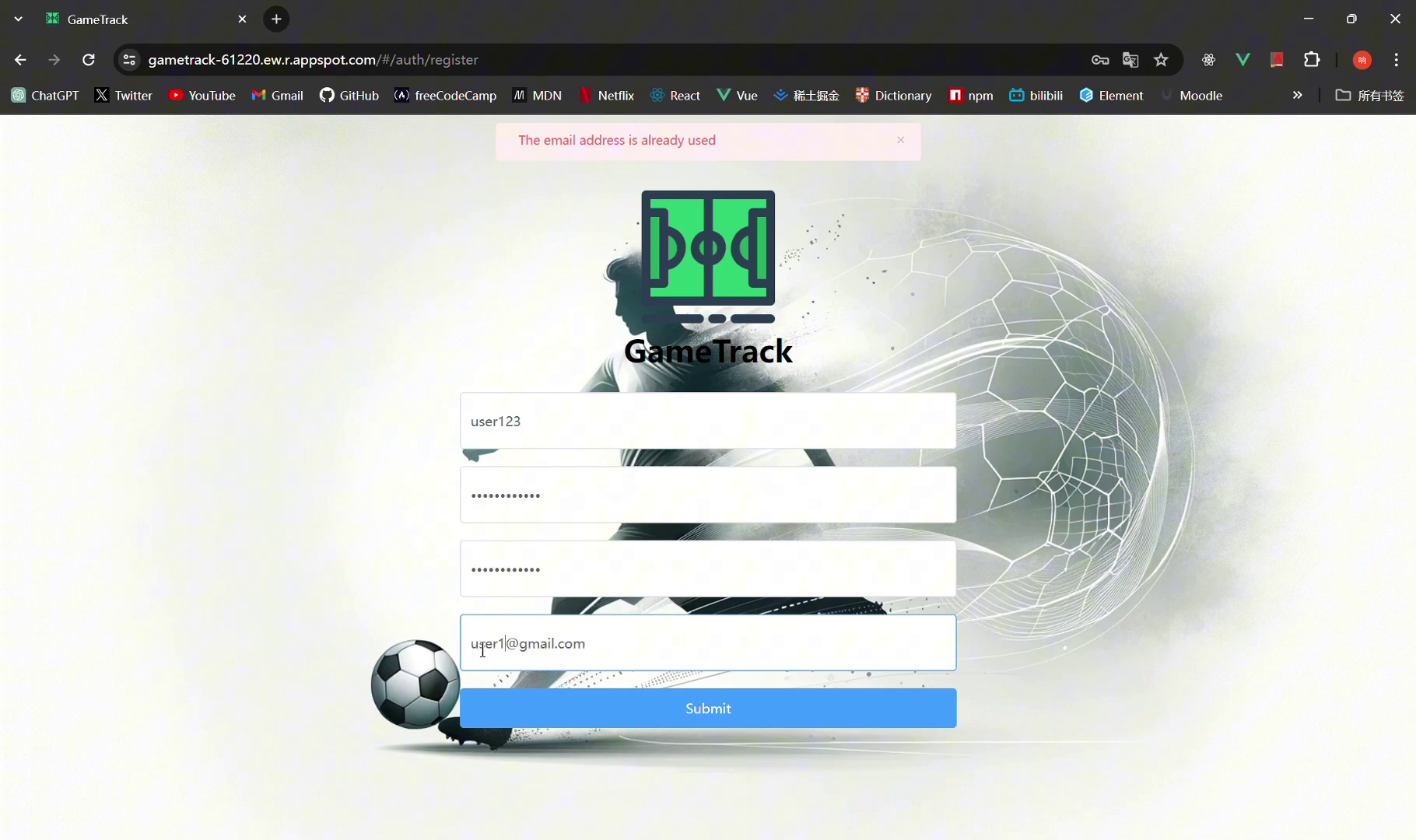
text(23)
click(708, 713)
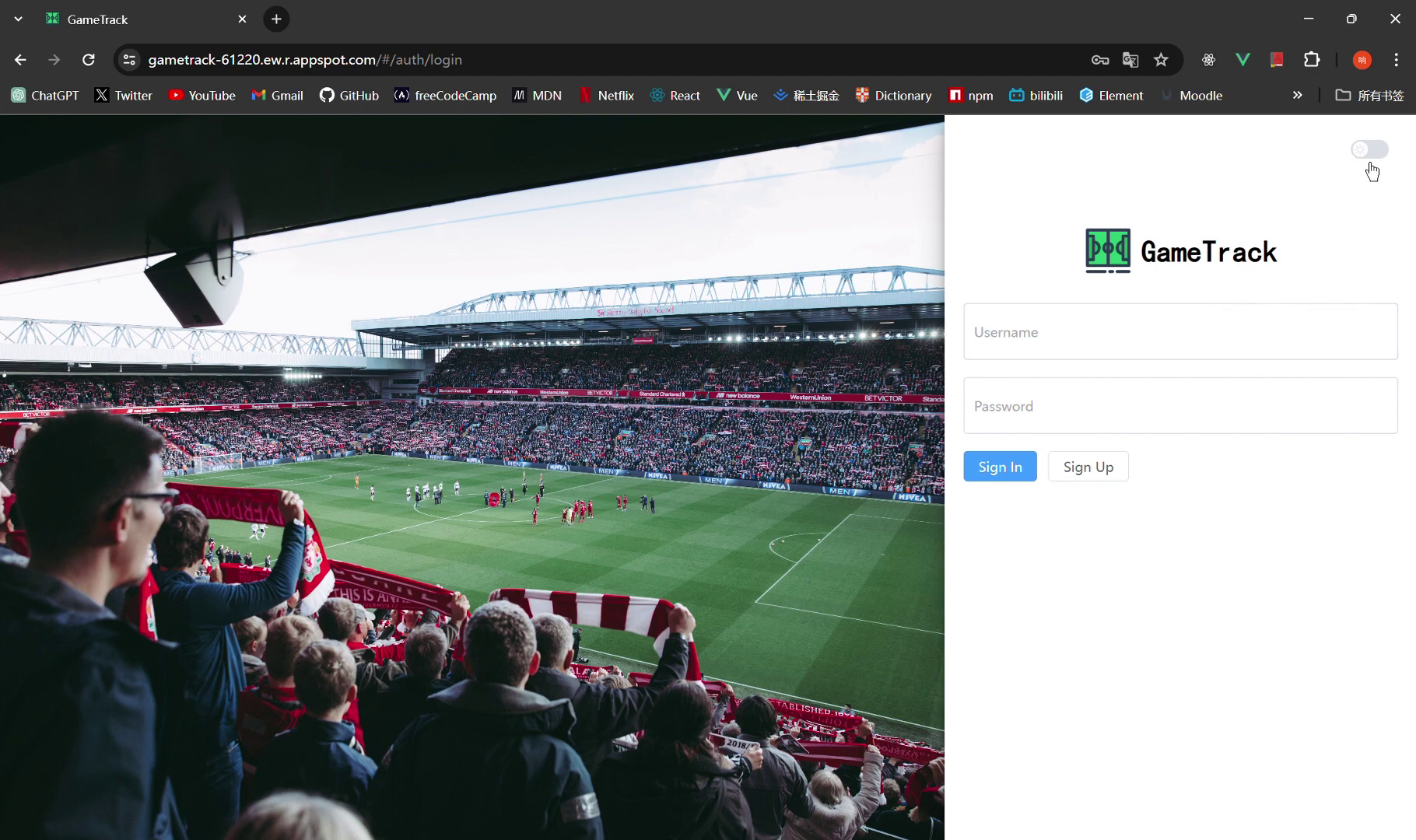
Toggle the dark theme, then enter the new username and password in the login fields
click(1369, 150)
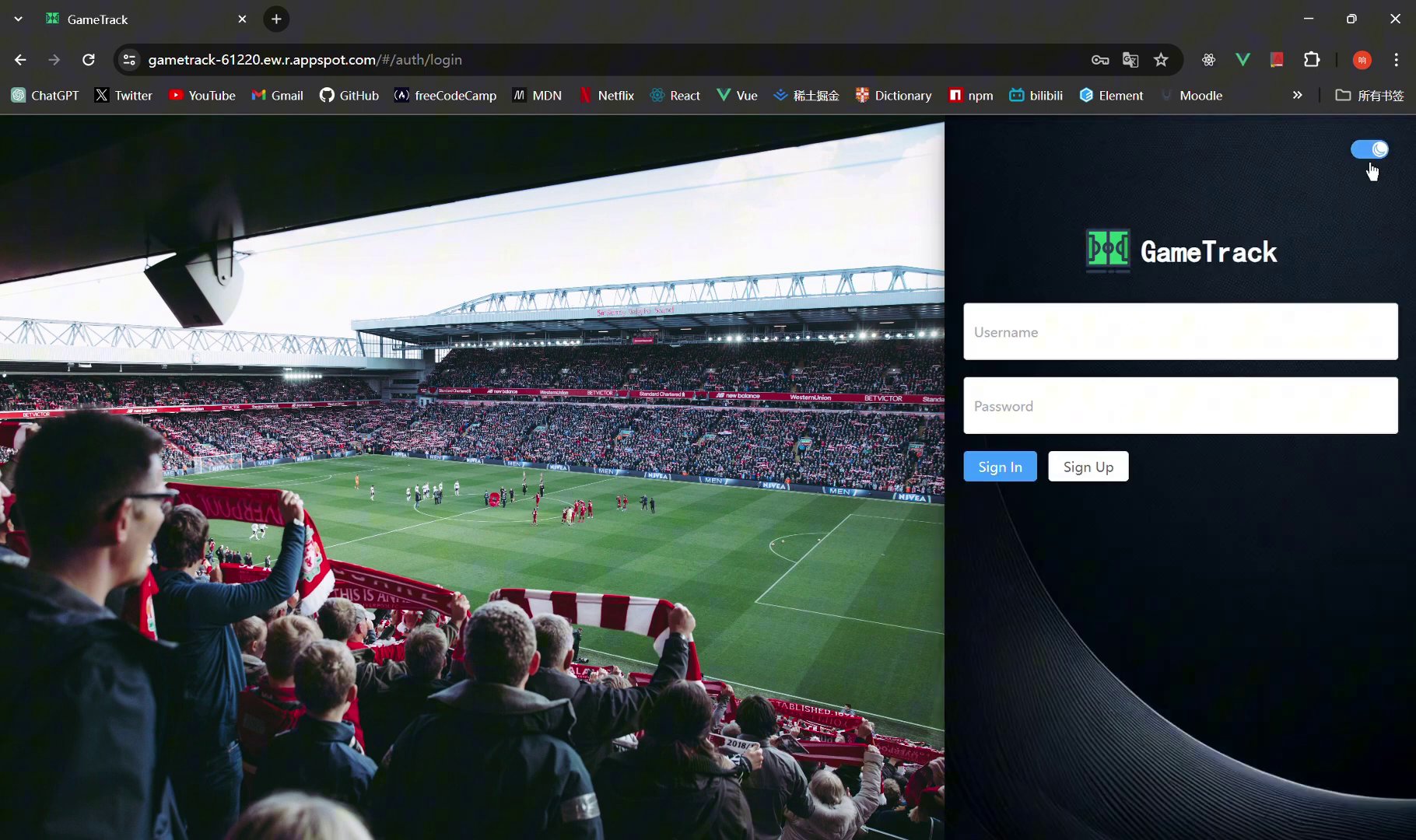
click(1028, 344)
text(user12)
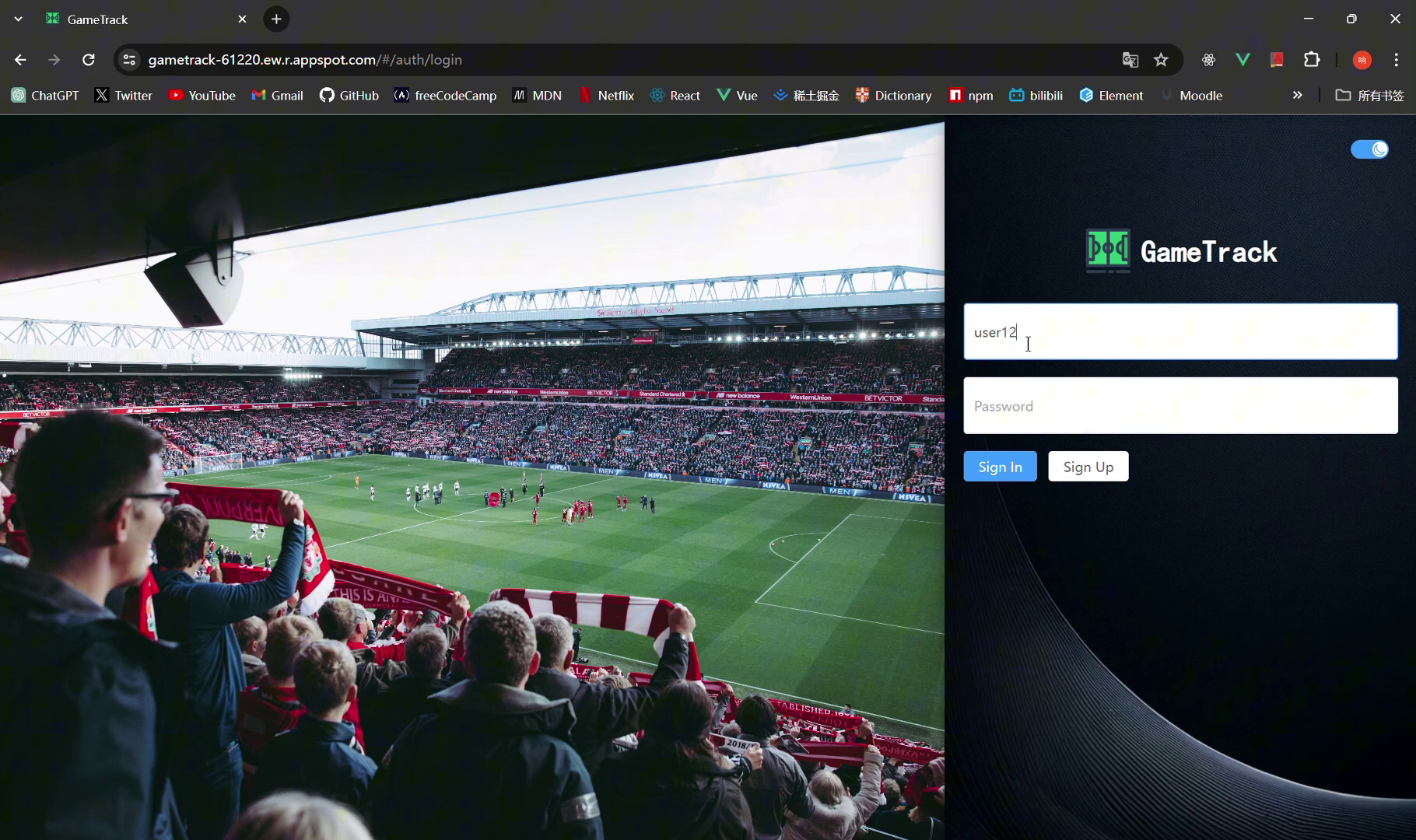
text(3)
click(1029, 418)
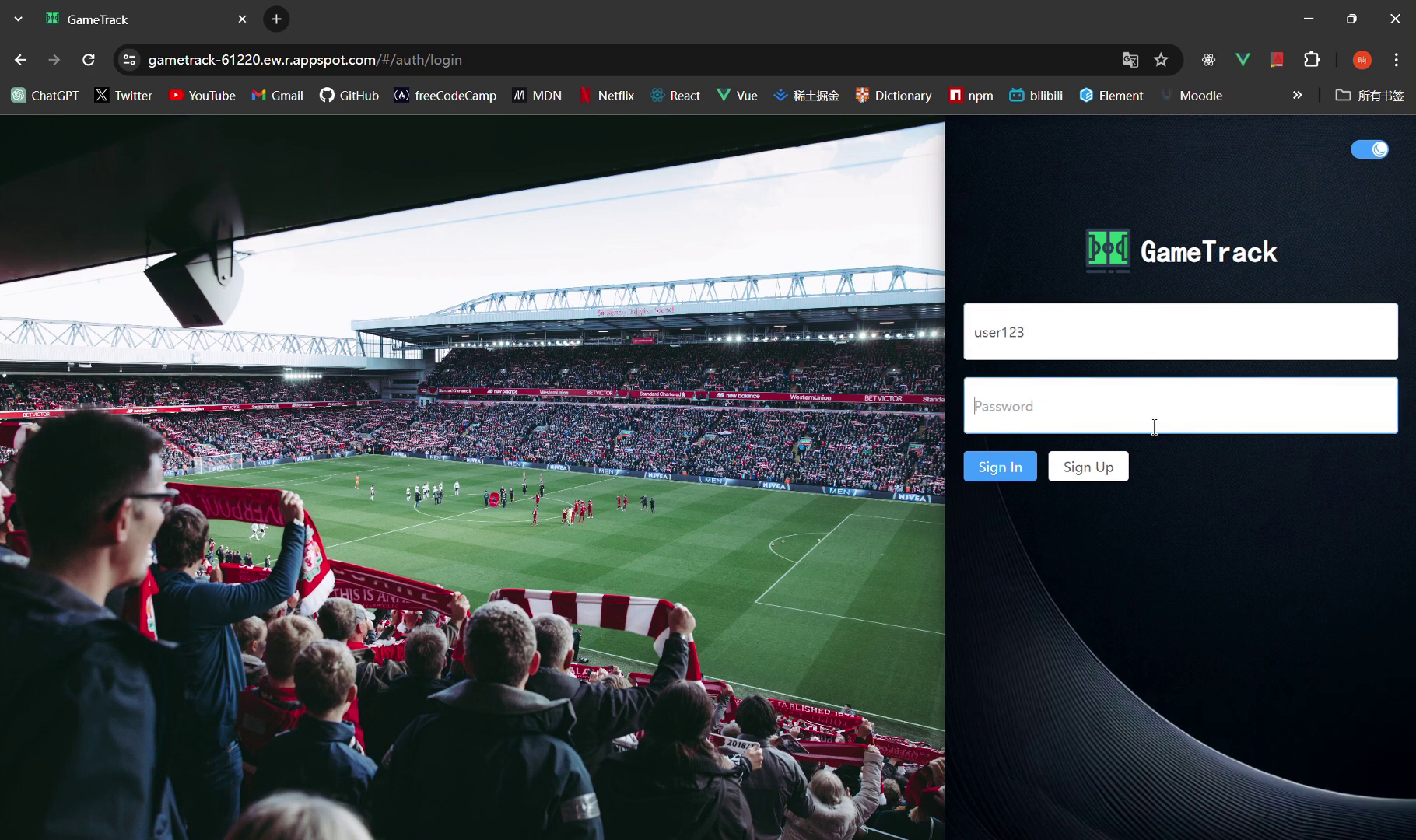
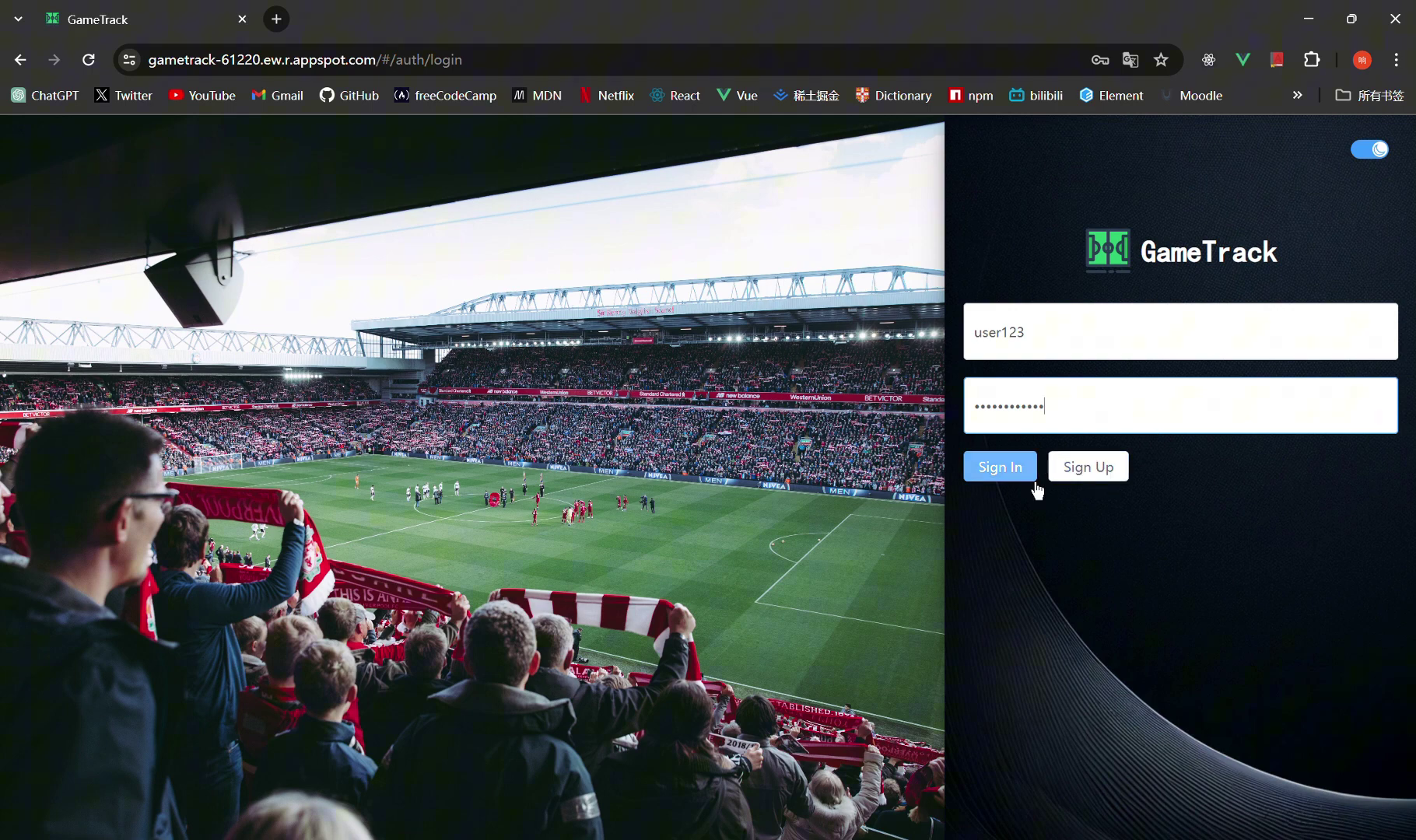
Sign in and review the dashboard charts, Tasks panel and player salary table
click(1007, 464)
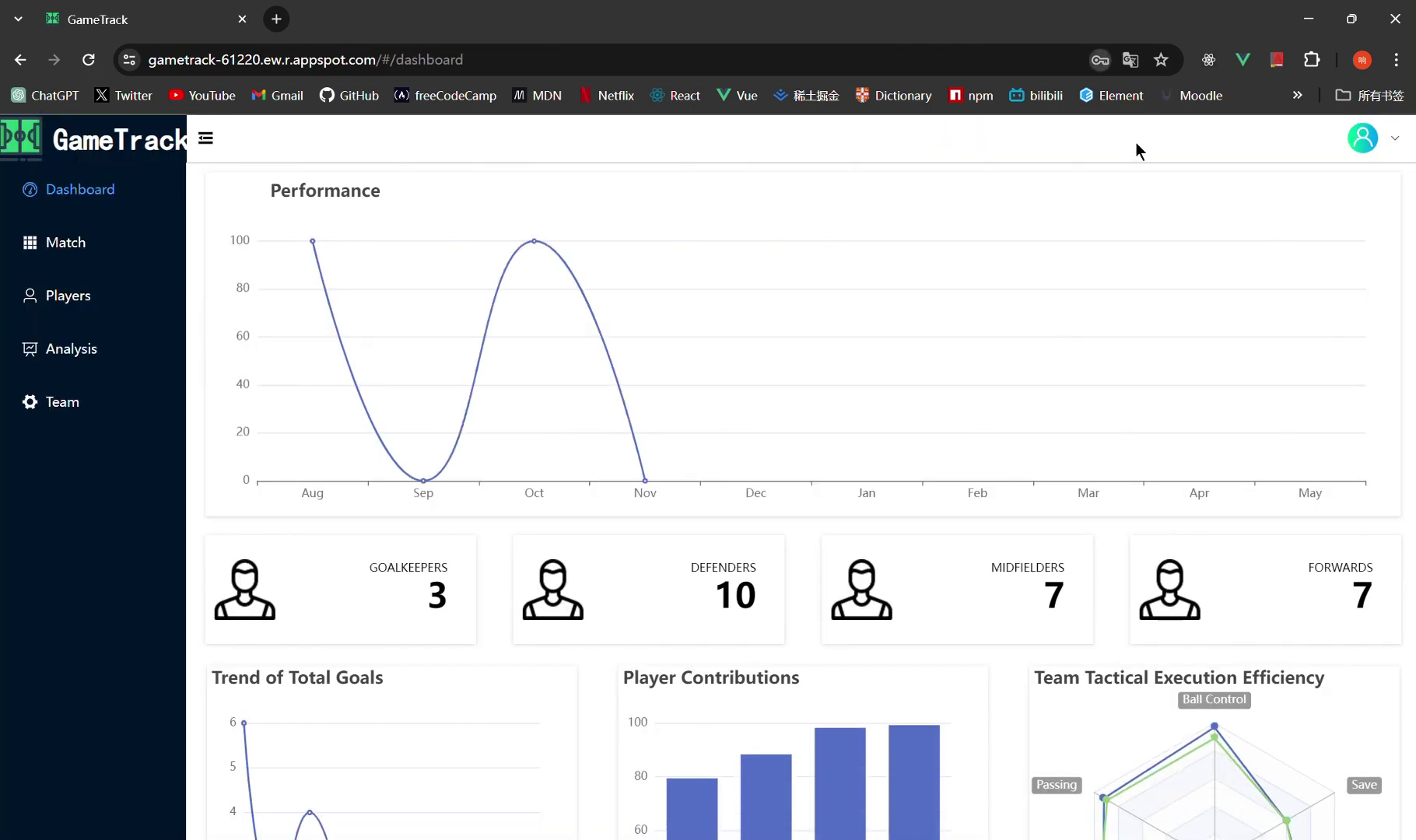
mouse_move(645, 376)
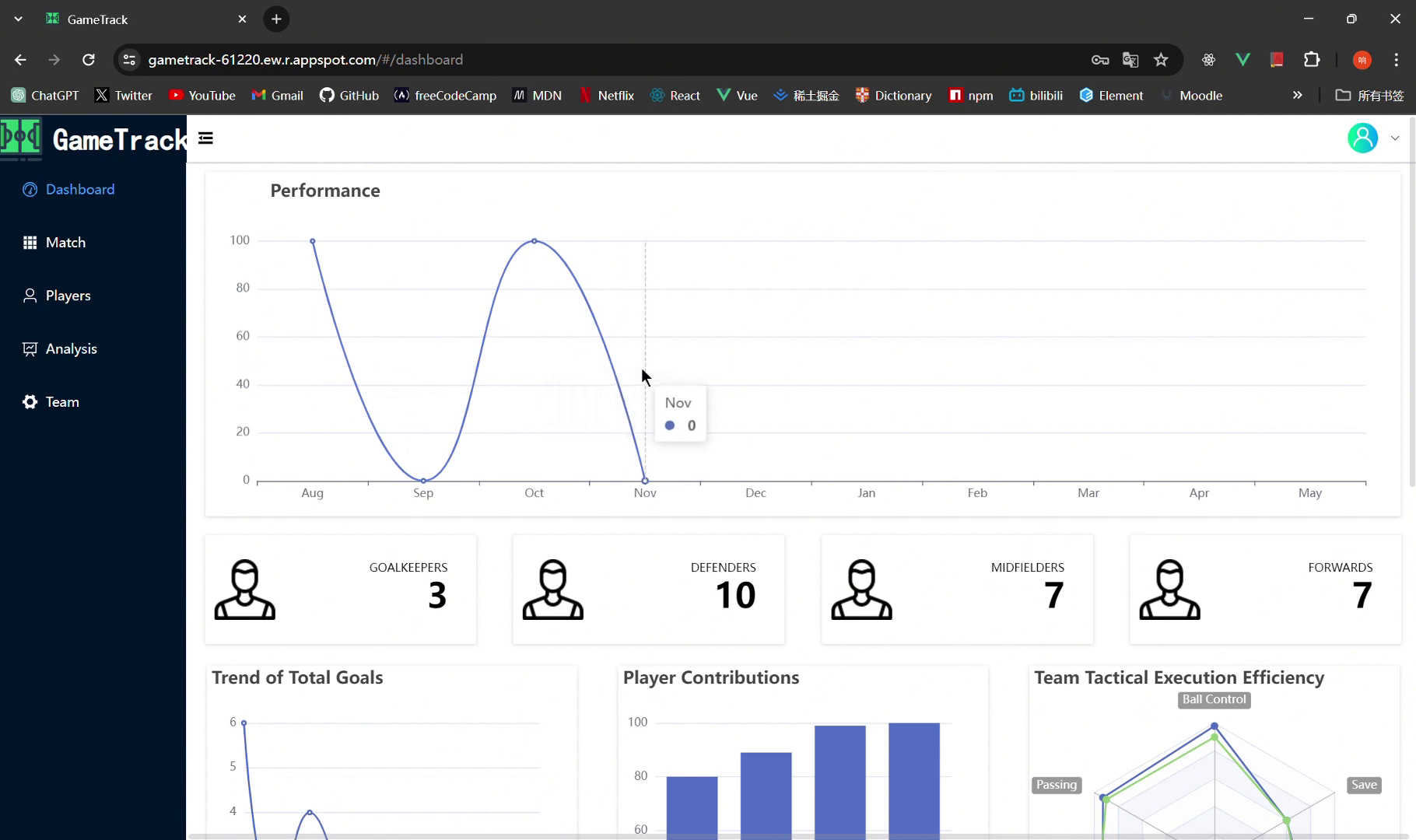
scroll(573, 467, down, 1)
scroll(574, 476, down, 2)
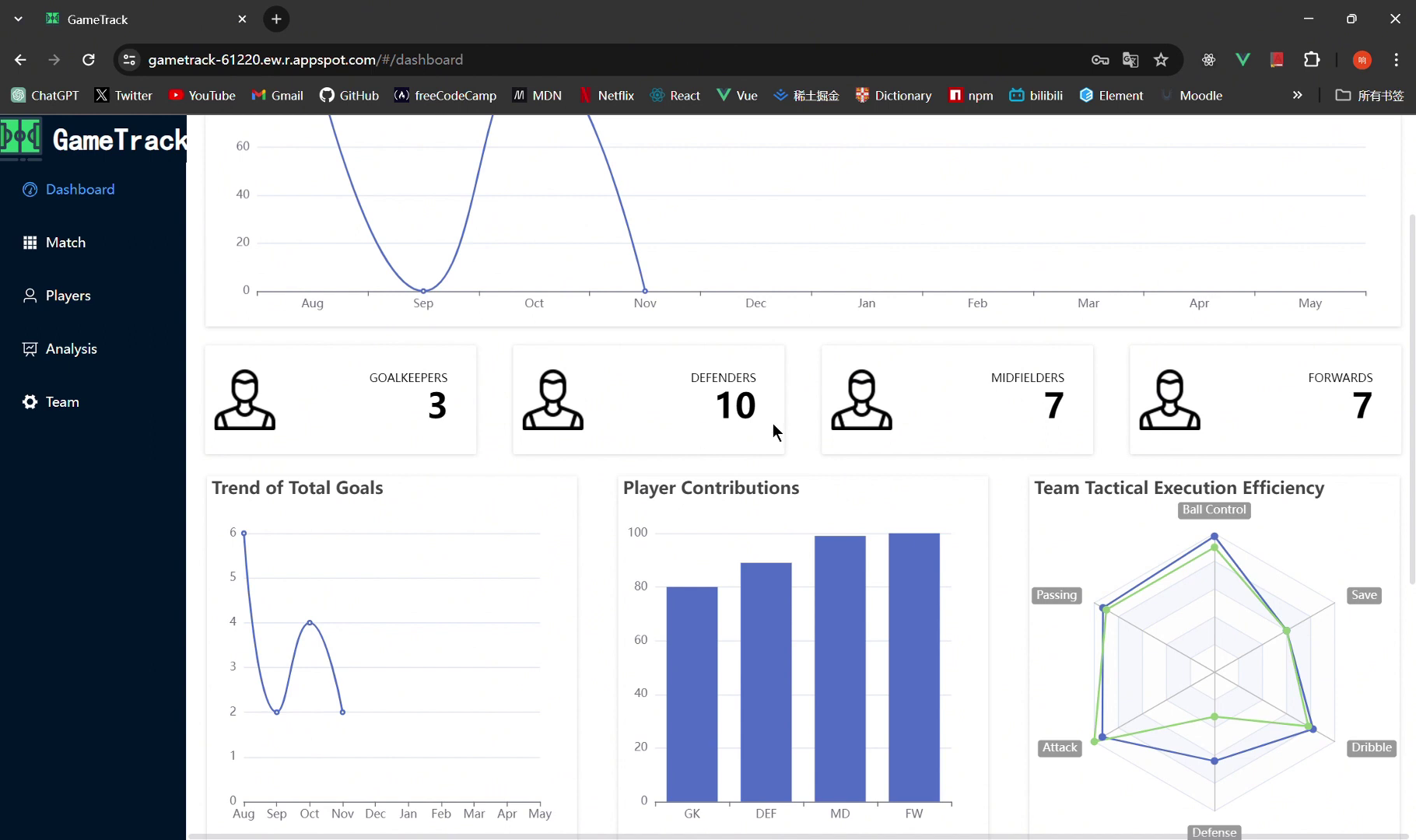
scroll(1099, 421, down, 2)
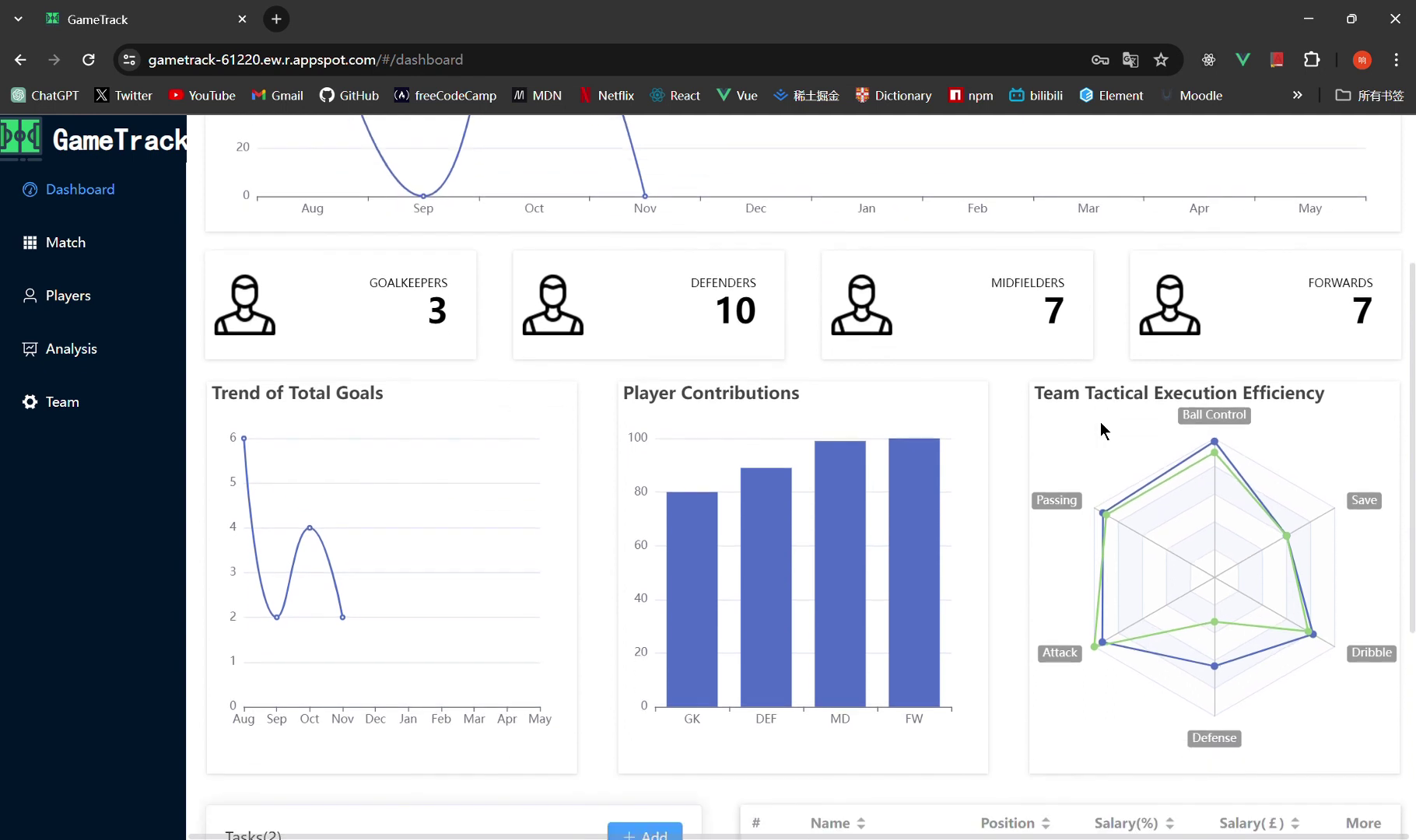
scroll(1100, 421, down, 2)
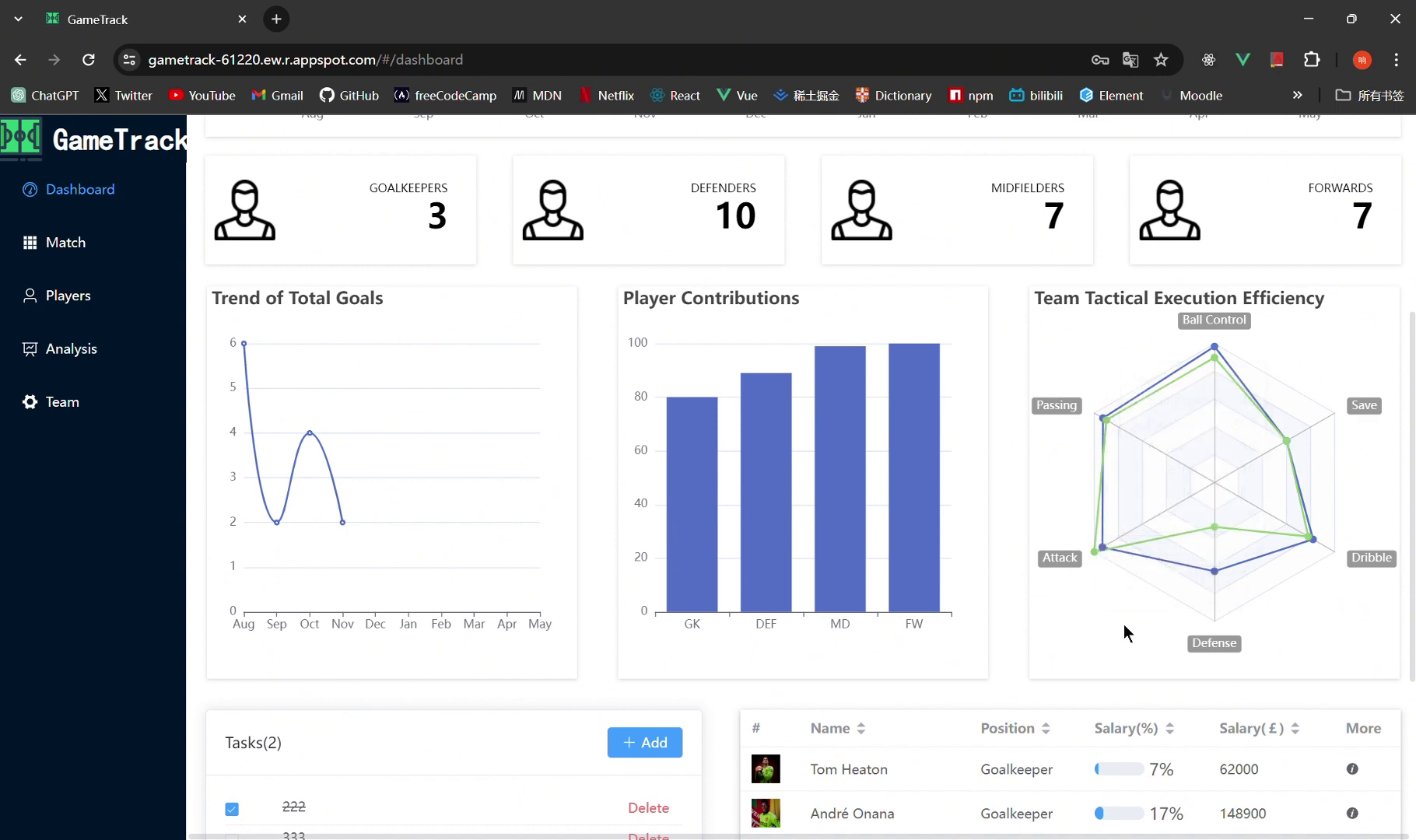
scroll(1125, 623, down, 3)
scroll(989, 556, down, 3)
scroll(989, 556, up, 5)
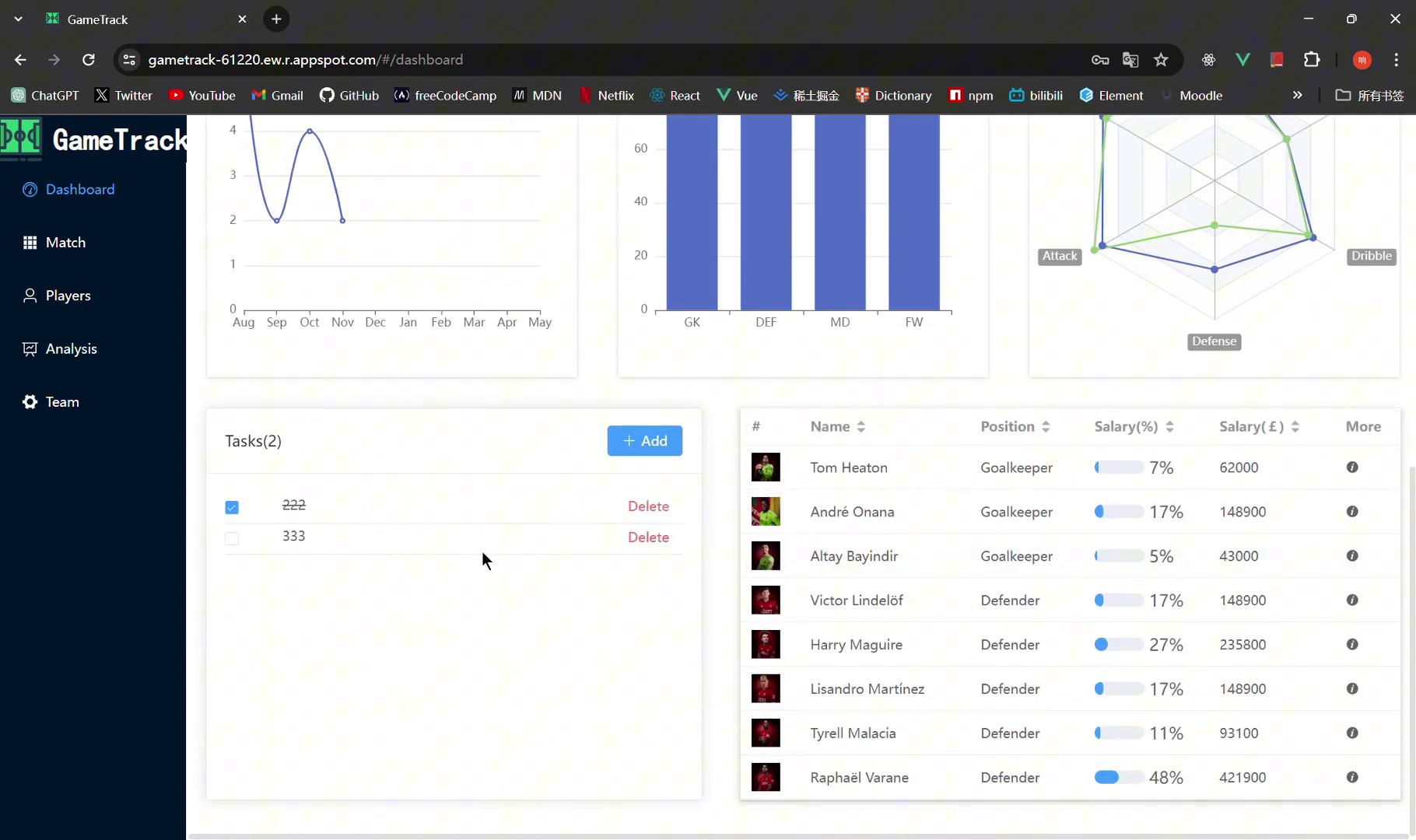
Add a new task named 'Training'
click(651, 441)
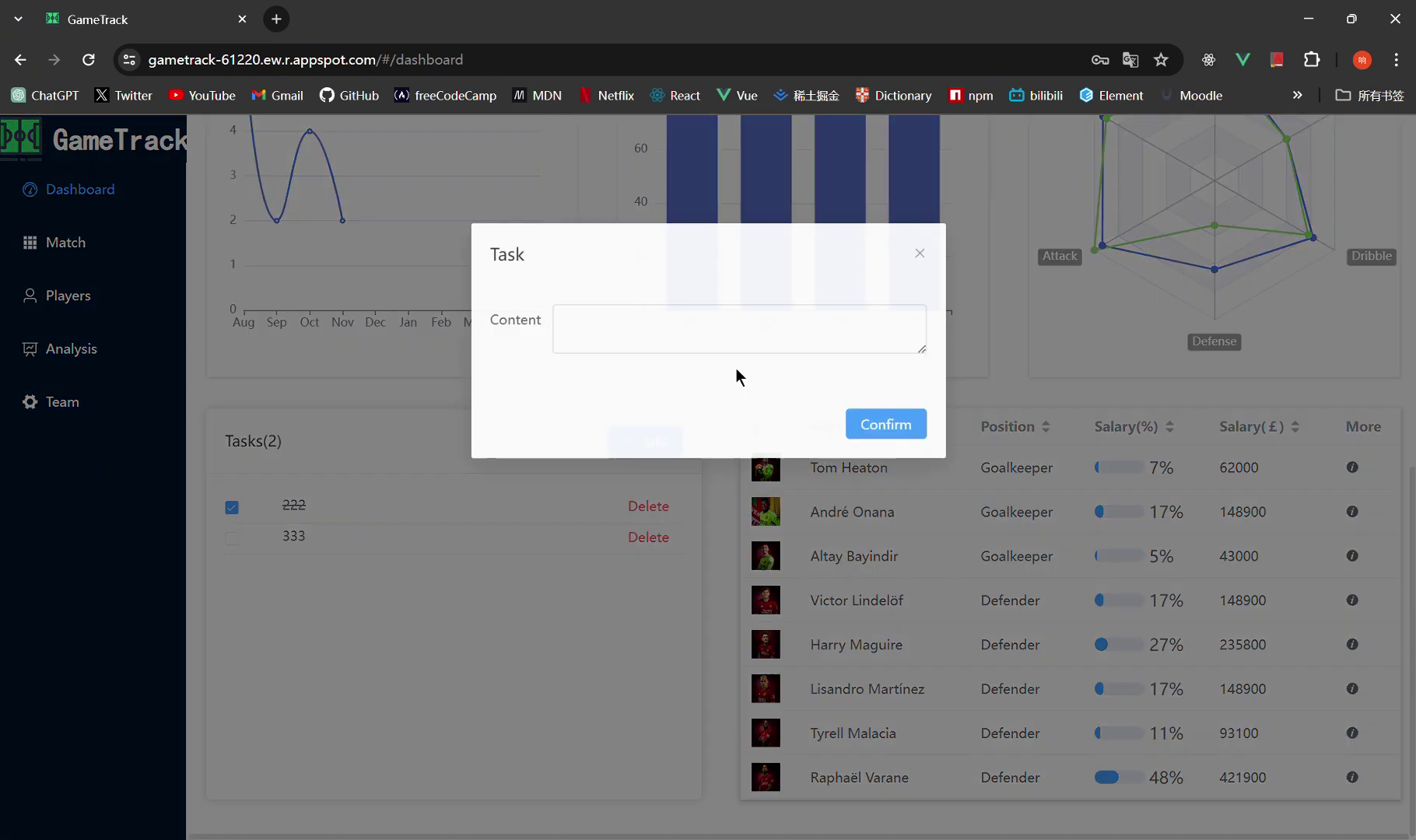
click(758, 332)
text(Training)
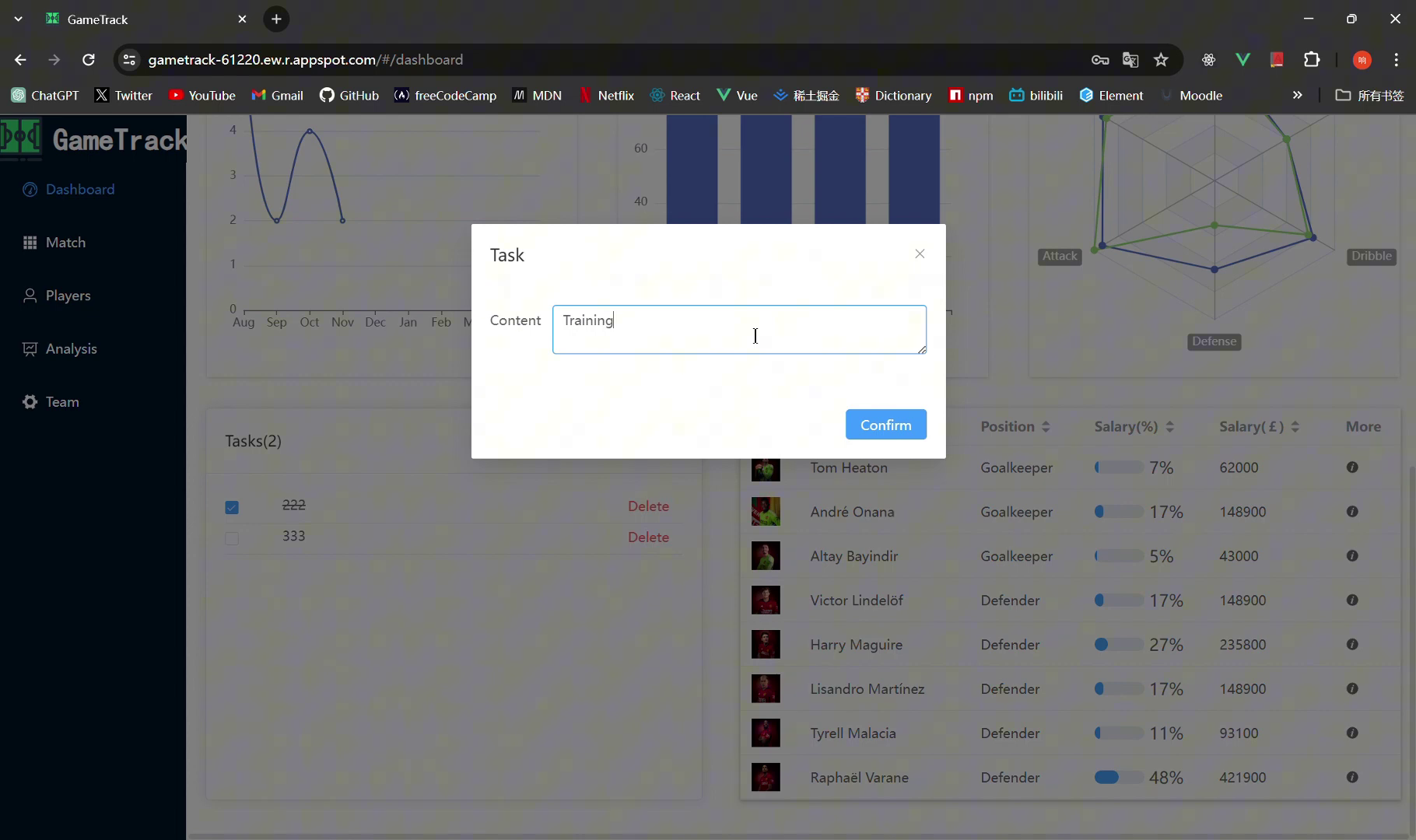
click(885, 424)
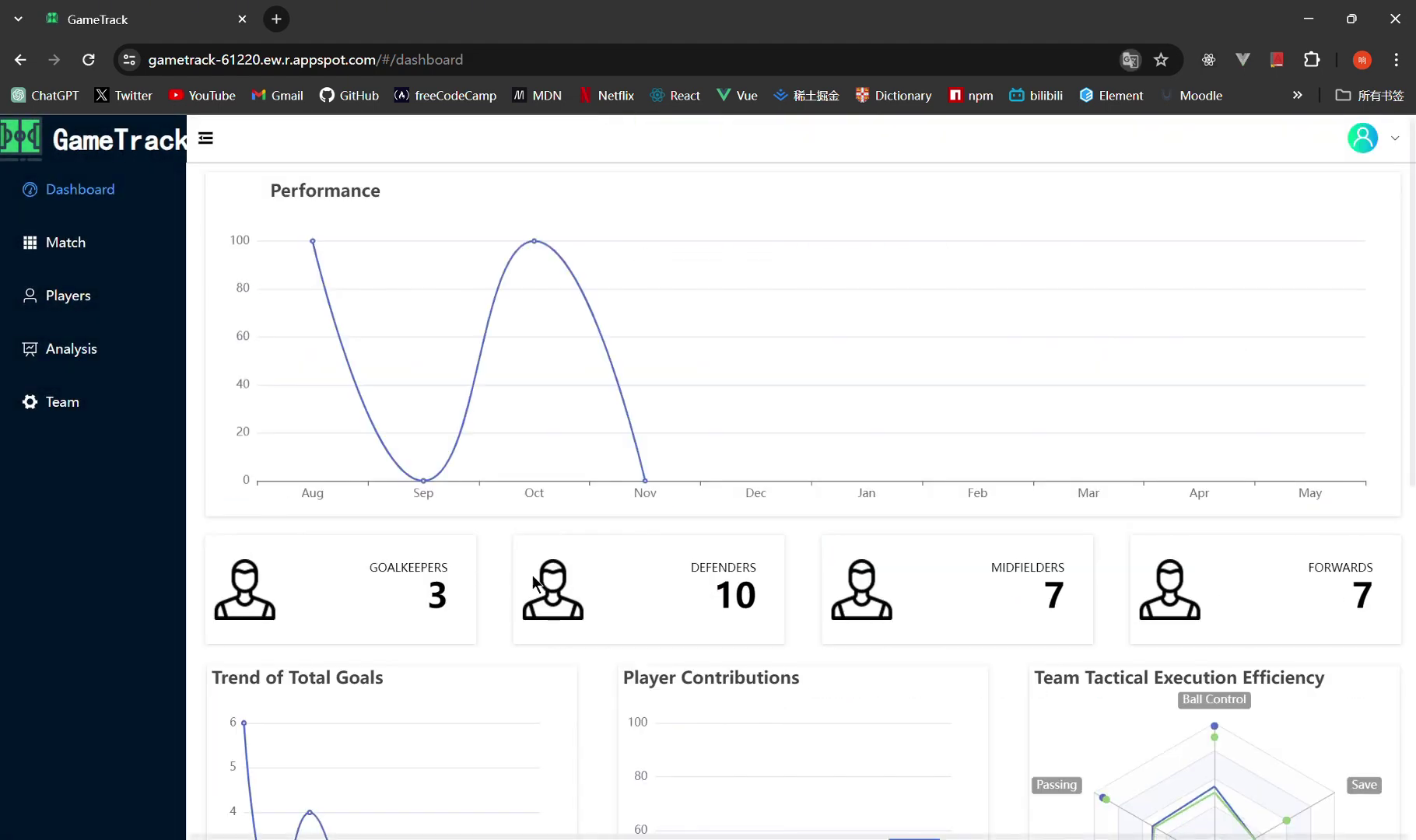
scroll(482, 559, down, 5)
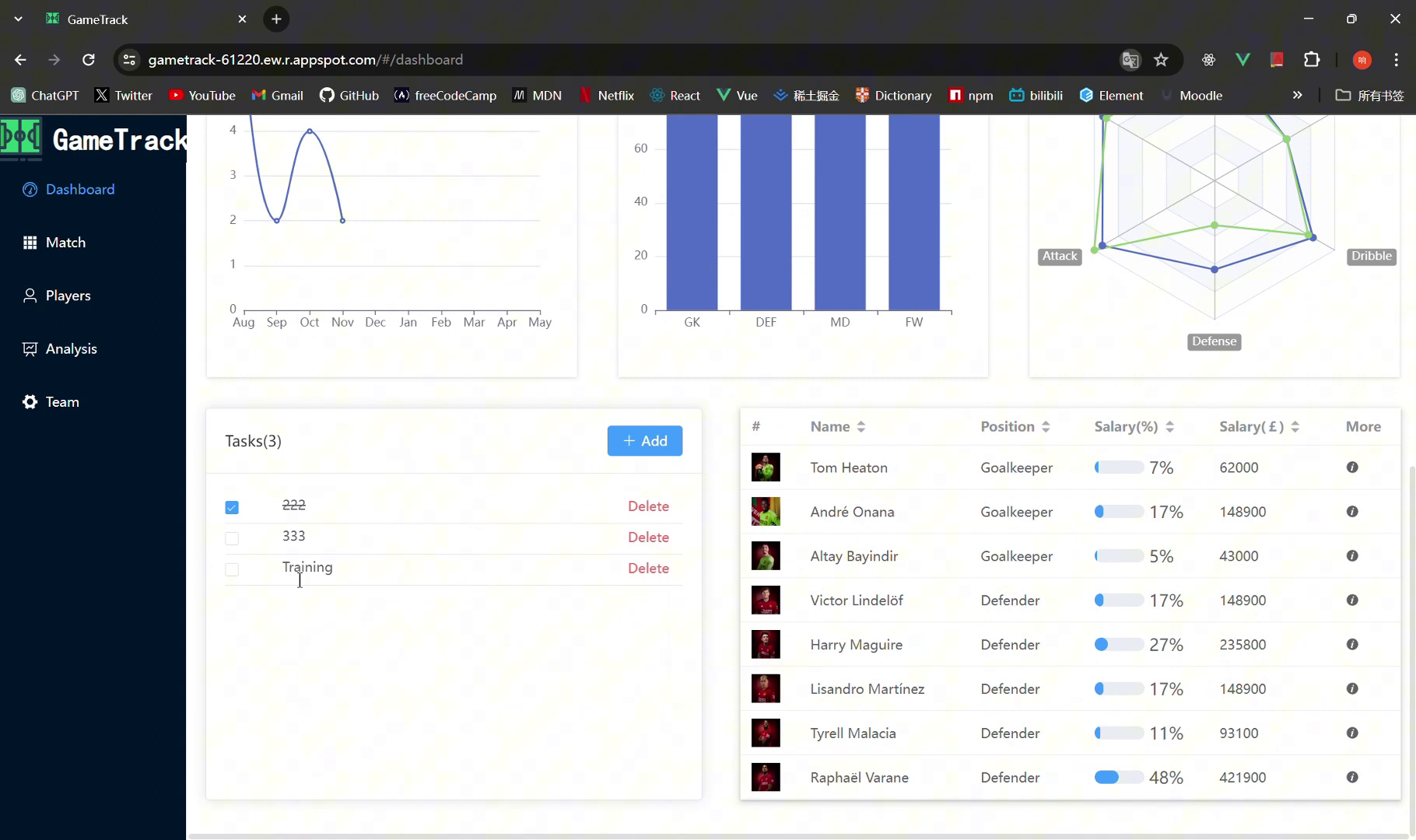
Mark the Training task and task 333 as done
double_click(299, 568)
click(305, 625)
click(231, 568)
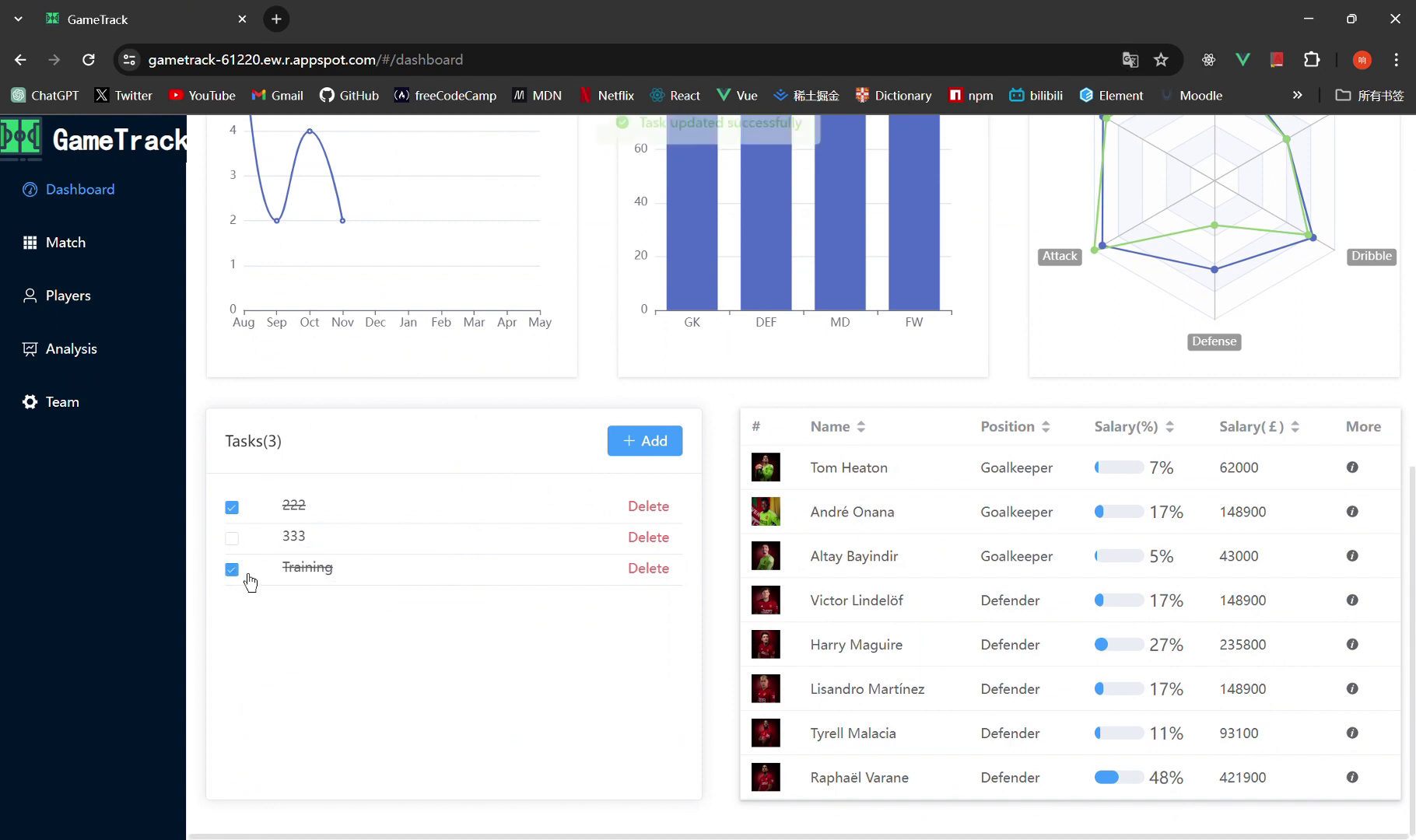
click(231, 538)
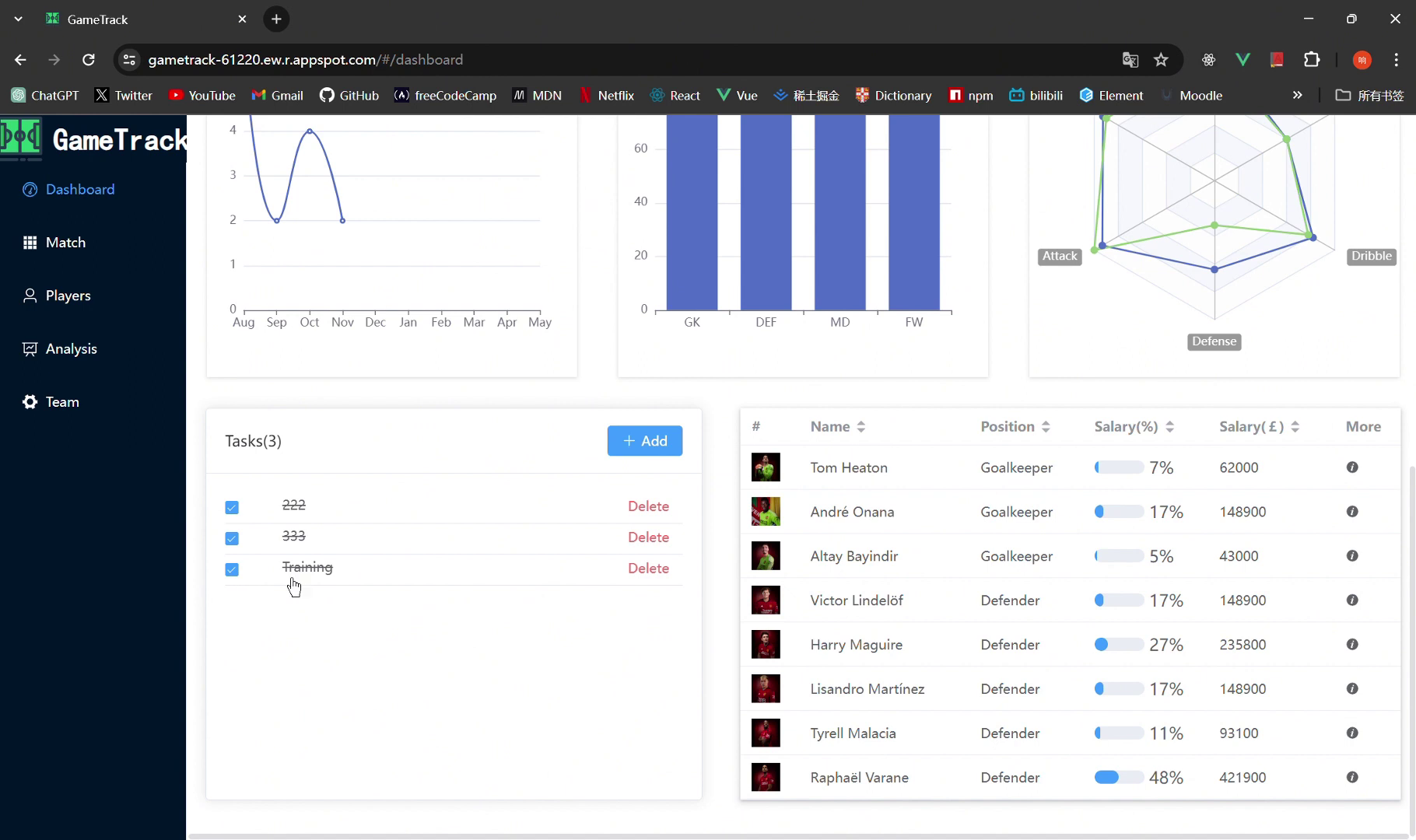
Permanently delete the Training task
drag(283, 568, 338, 581)
click(382, 572)
click(648, 568)
click(874, 518)
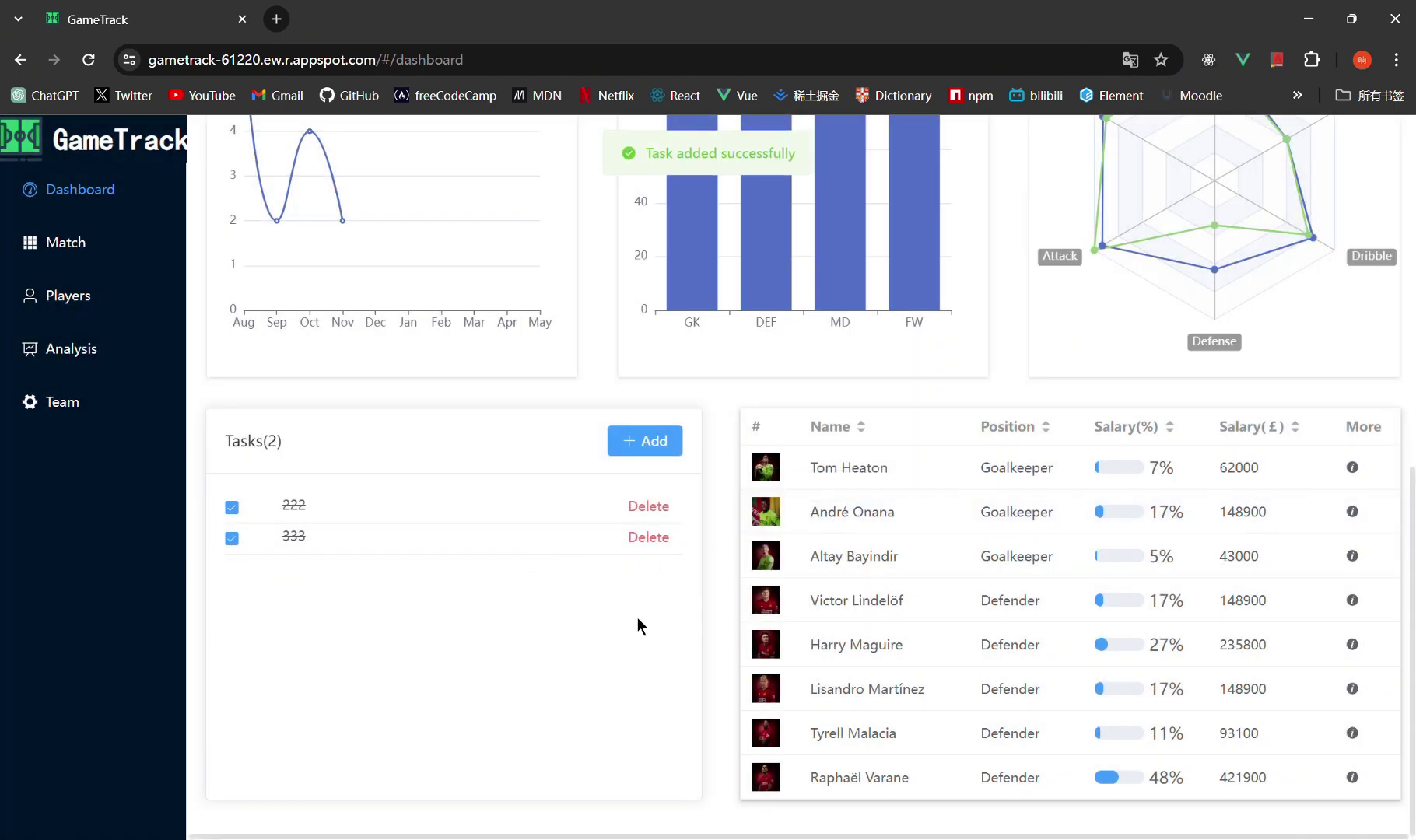
scroll(1088, 570, up, 5)
scroll(1082, 601, down, 5)
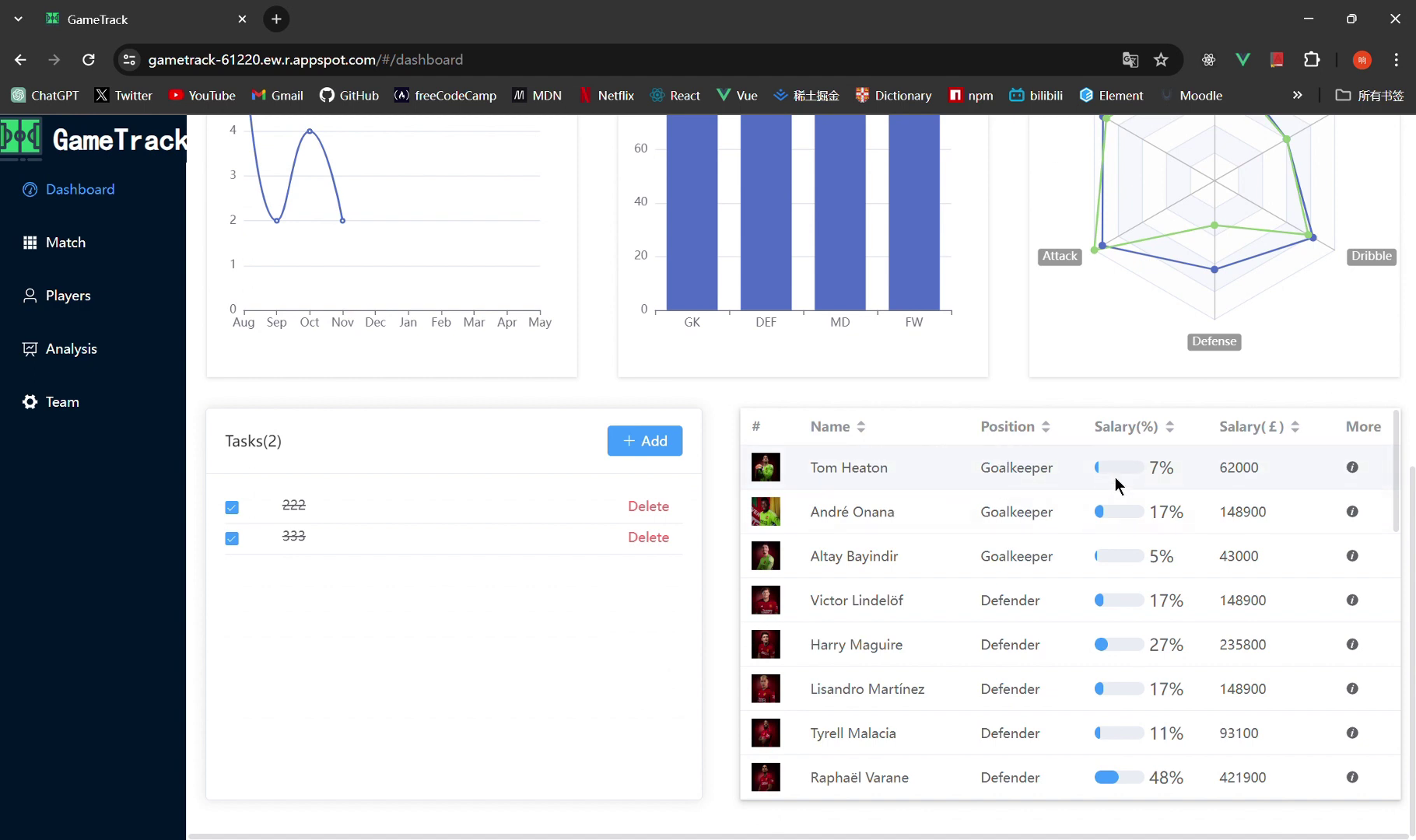
scroll(1169, 480, down, 2)
scroll(1162, 509, down, 2)
scroll(1161, 528, down, 2)
scroll(1162, 533, down, 2)
scroll(1206, 530, down, 2)
scroll(1046, 575, down, 2)
scroll(1044, 611, down, 1)
scroll(1044, 611, down, 2)
scroll(1046, 614, down, 2)
scroll(1048, 617, down, 2)
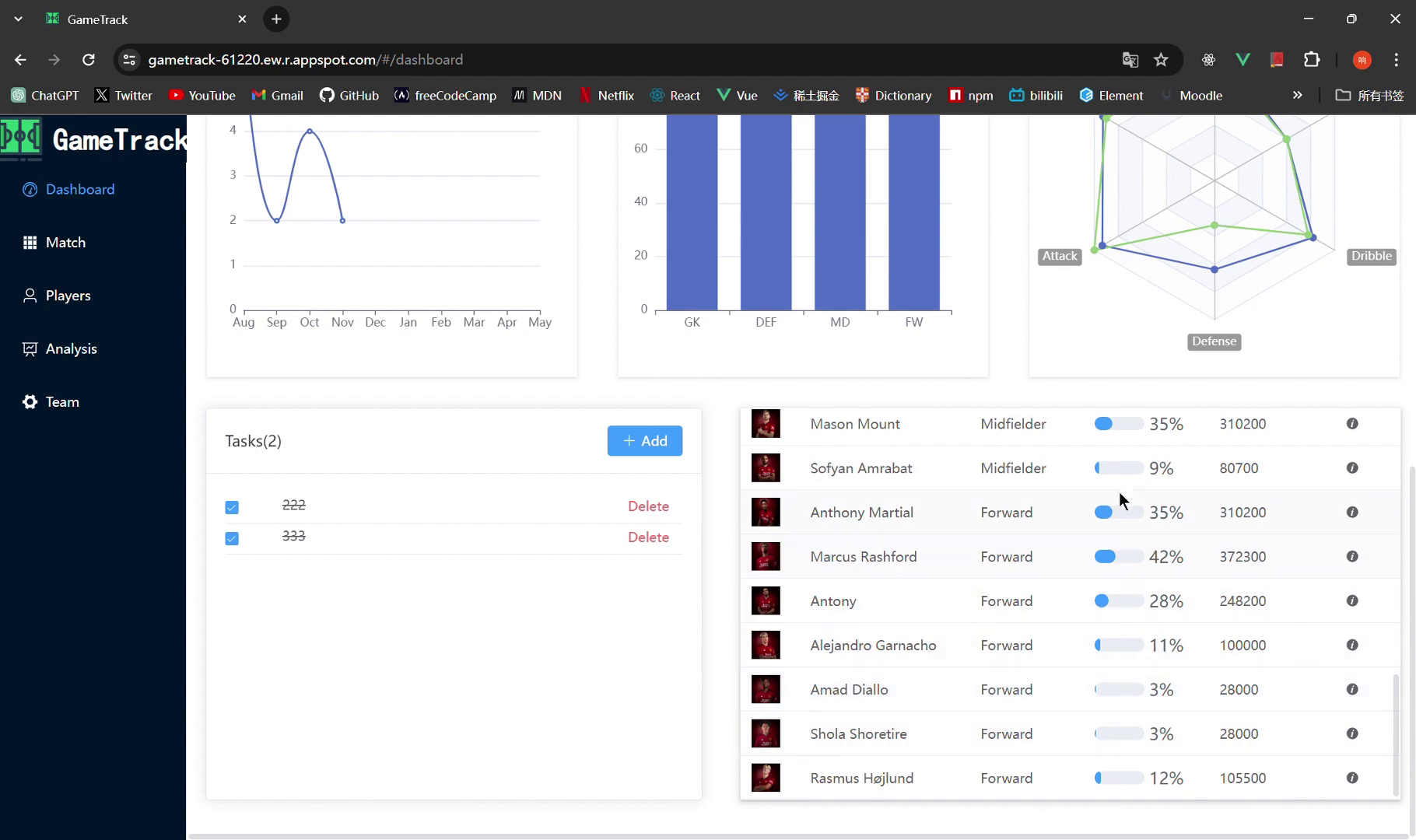
scroll(1120, 494, up, 3)
scroll(1120, 487, up, 3)
scroll(1120, 478, up, 3)
scroll(1120, 479, up, 2)
Sort the player table by Name, Position, Salary(%), then Salary(£) with the highest earner first
click(859, 427)
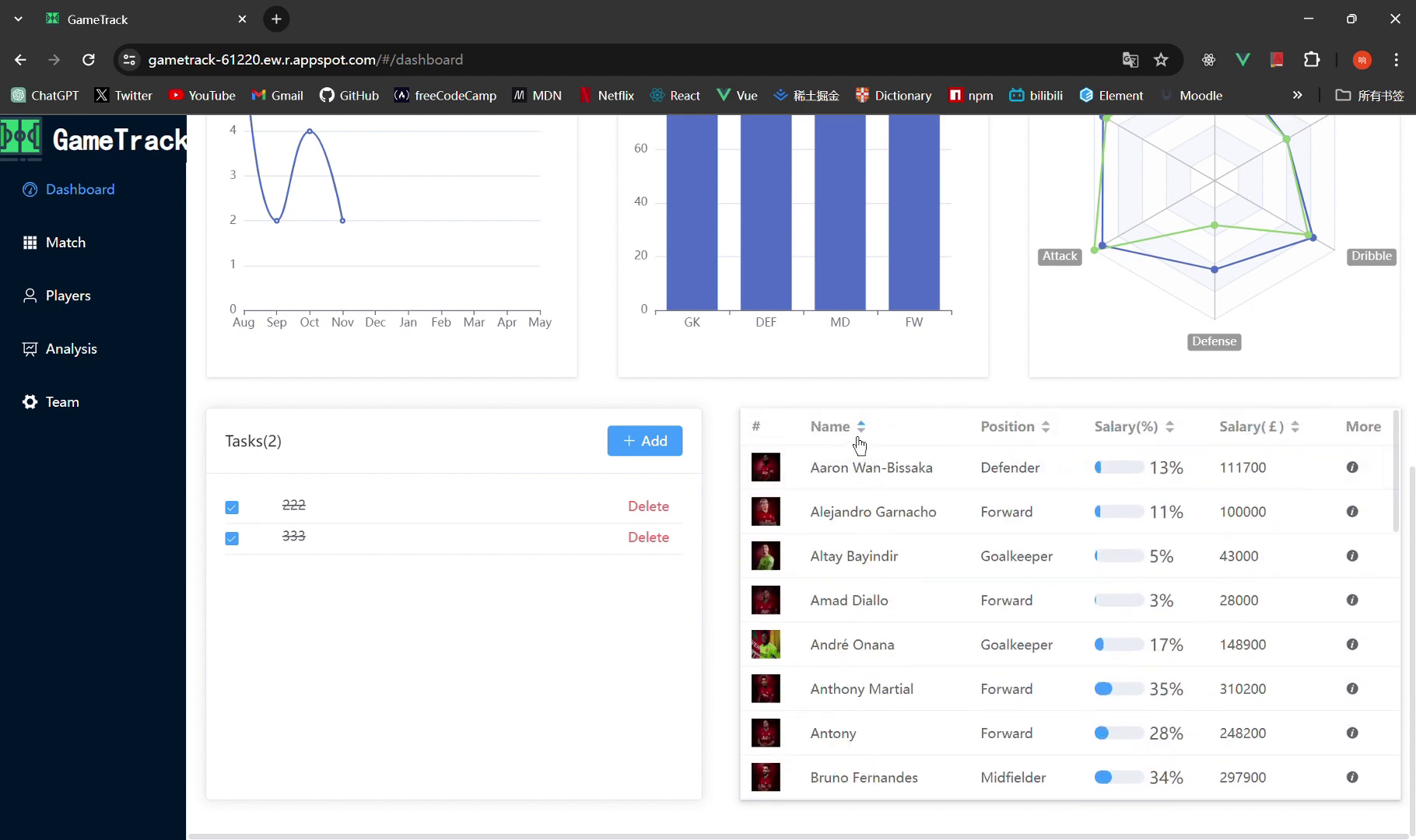
click(859, 433)
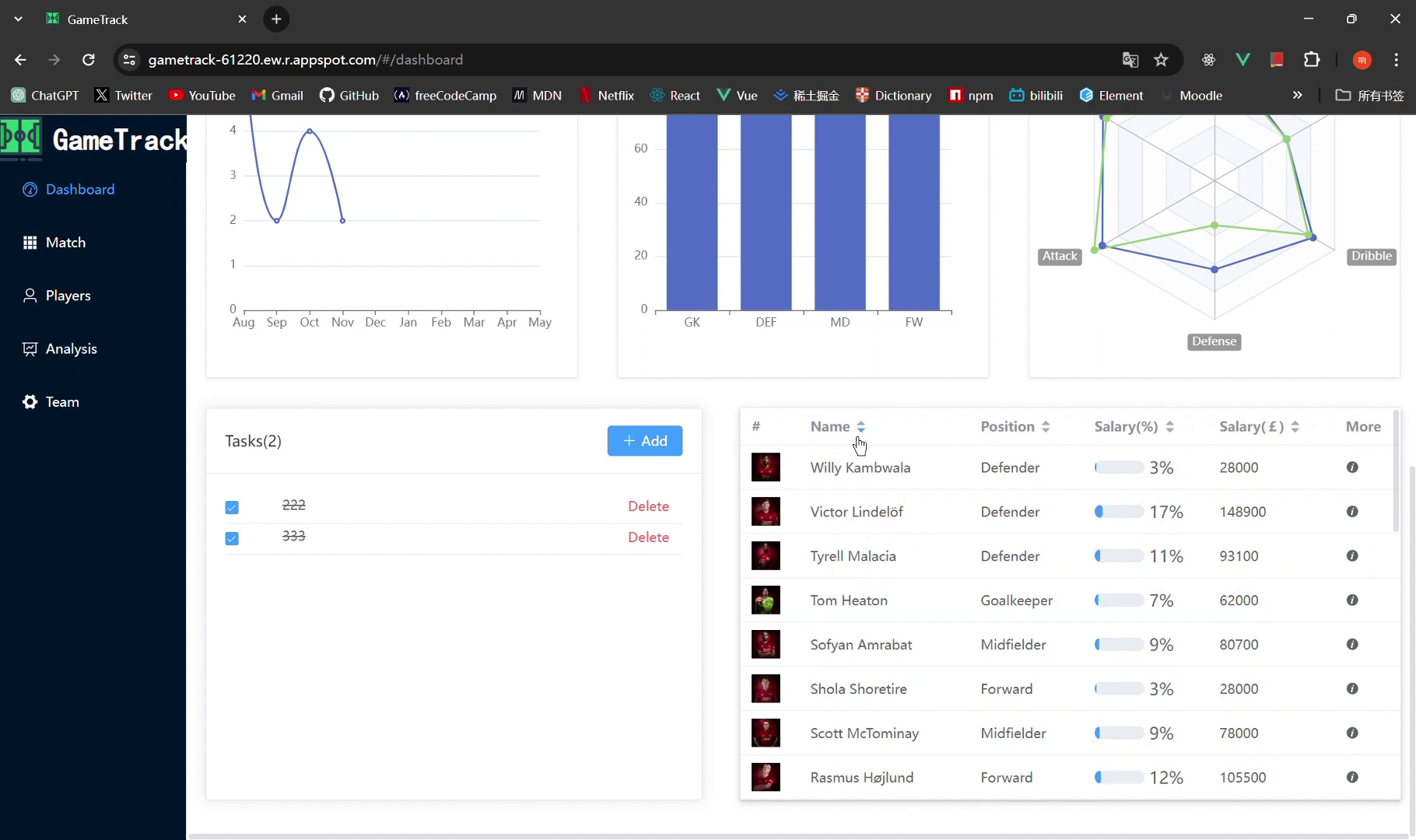
click(1027, 442)
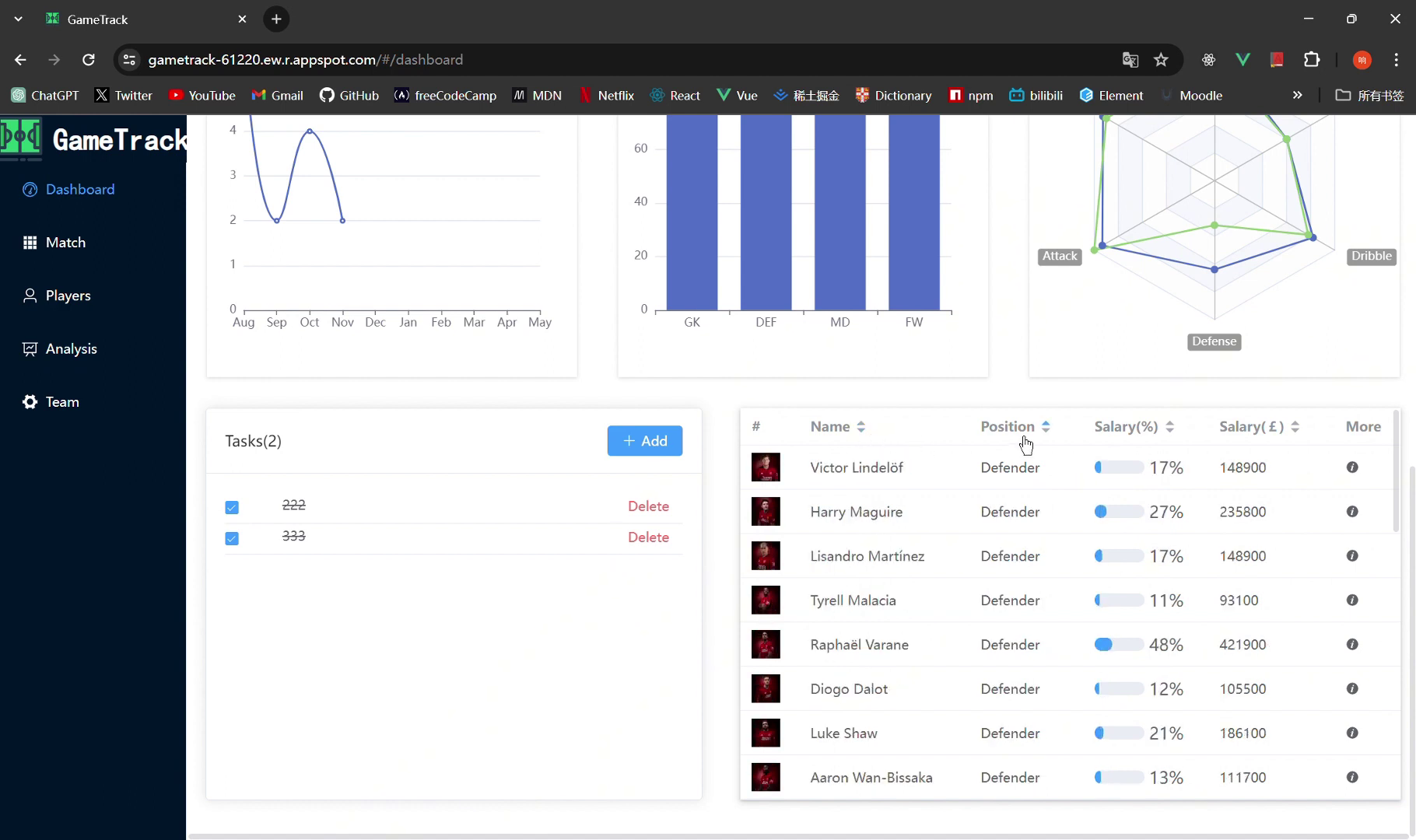
click(1135, 434)
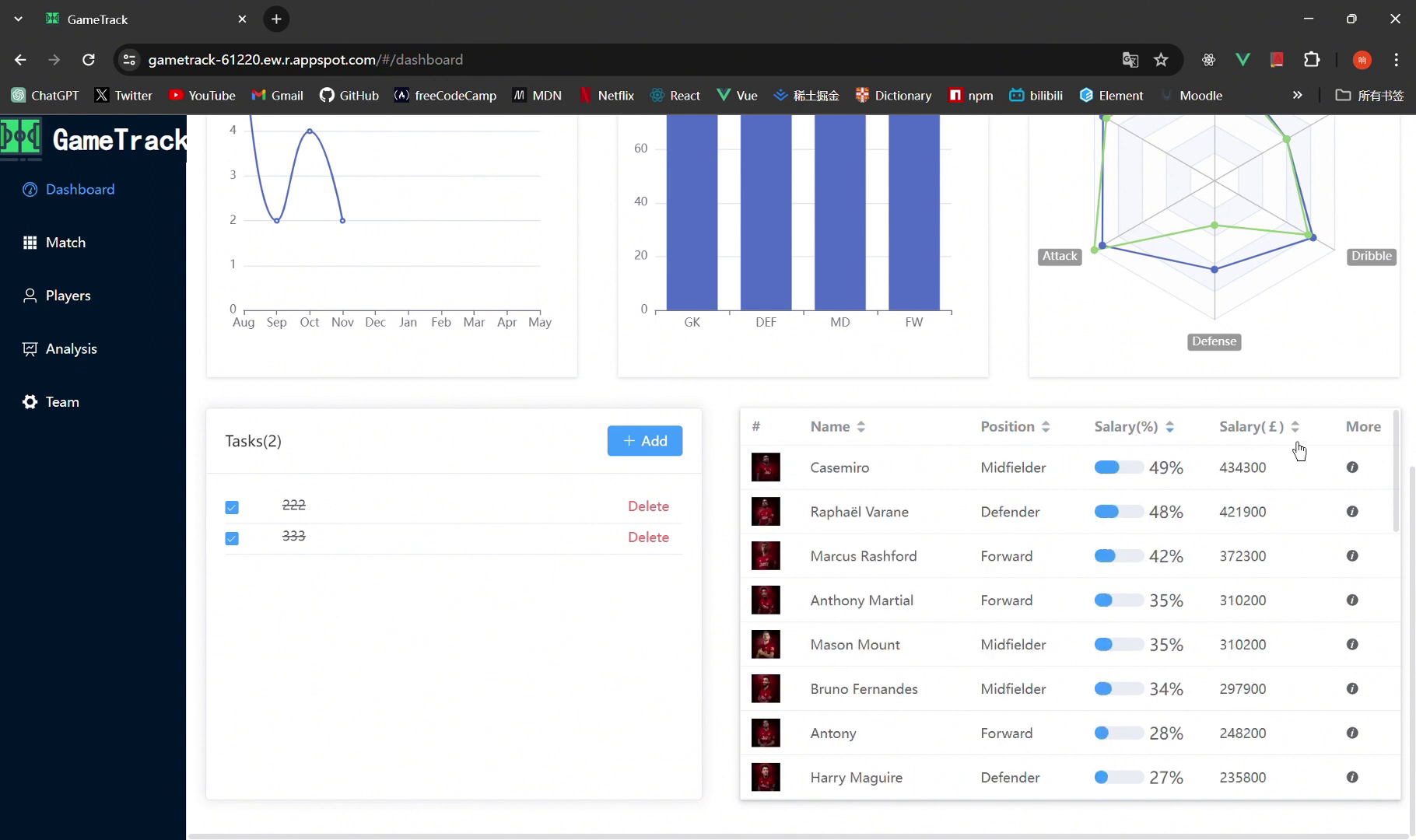
click(1296, 433)
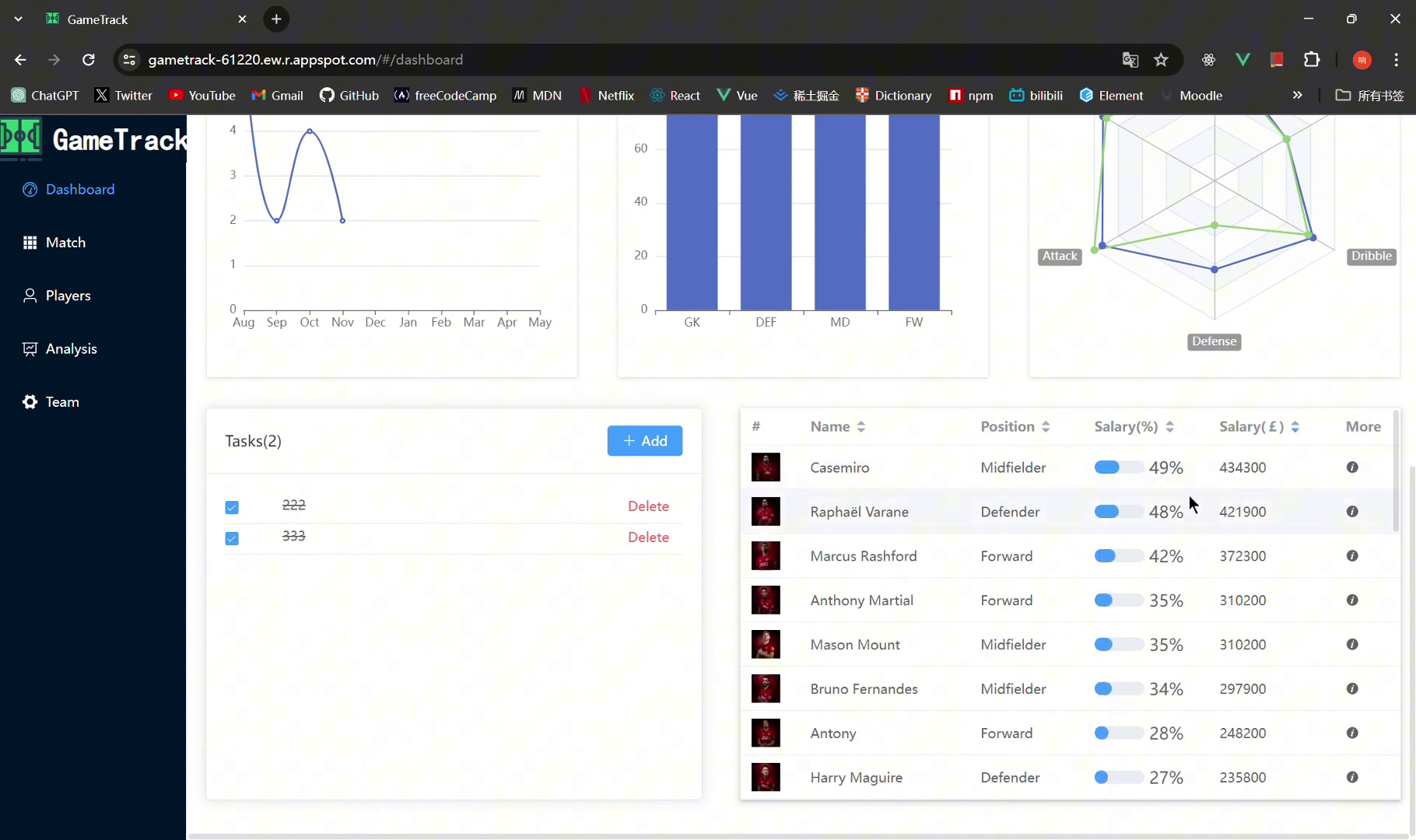
scroll(465, 583, up, 5)
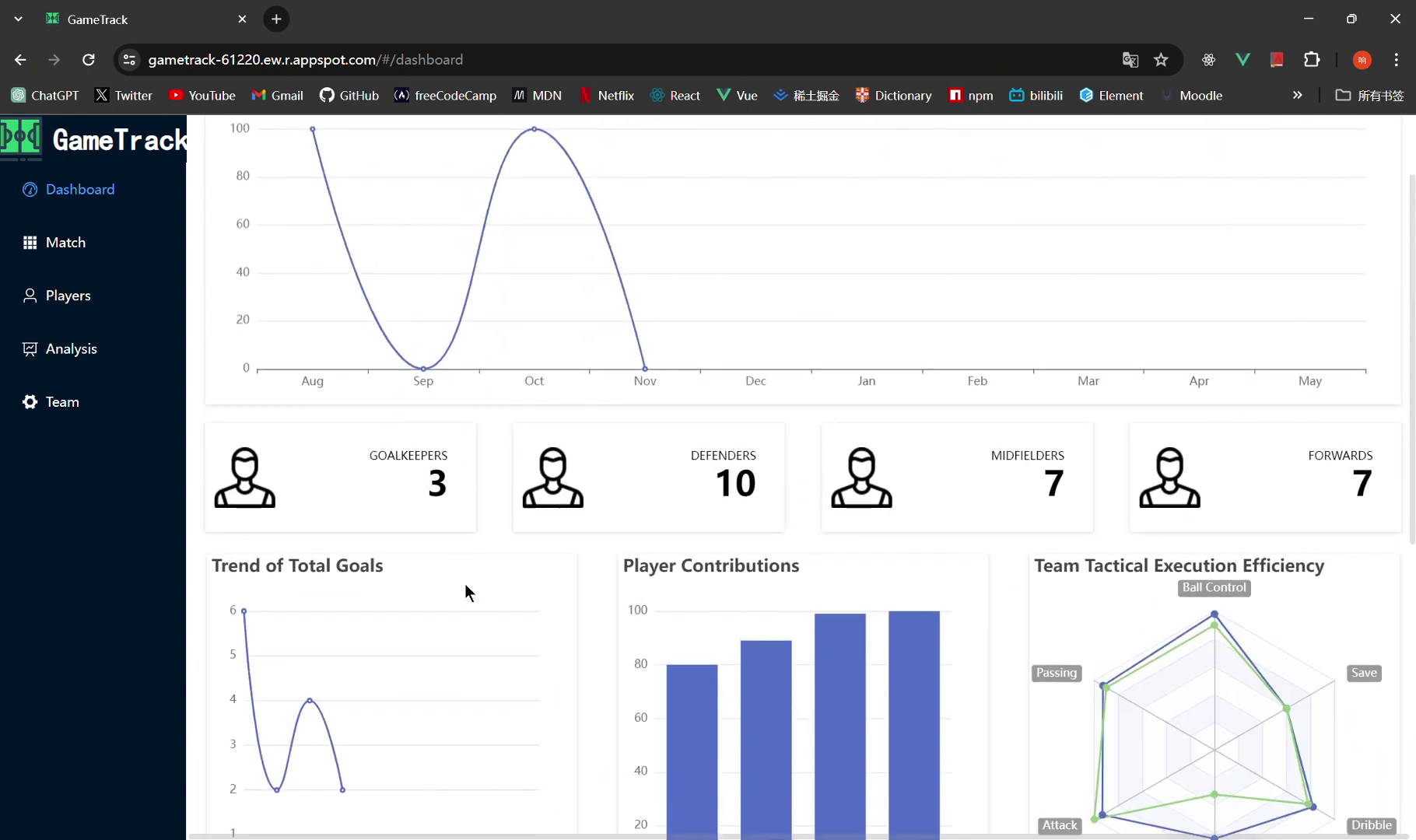
scroll(465, 593, up, 3)
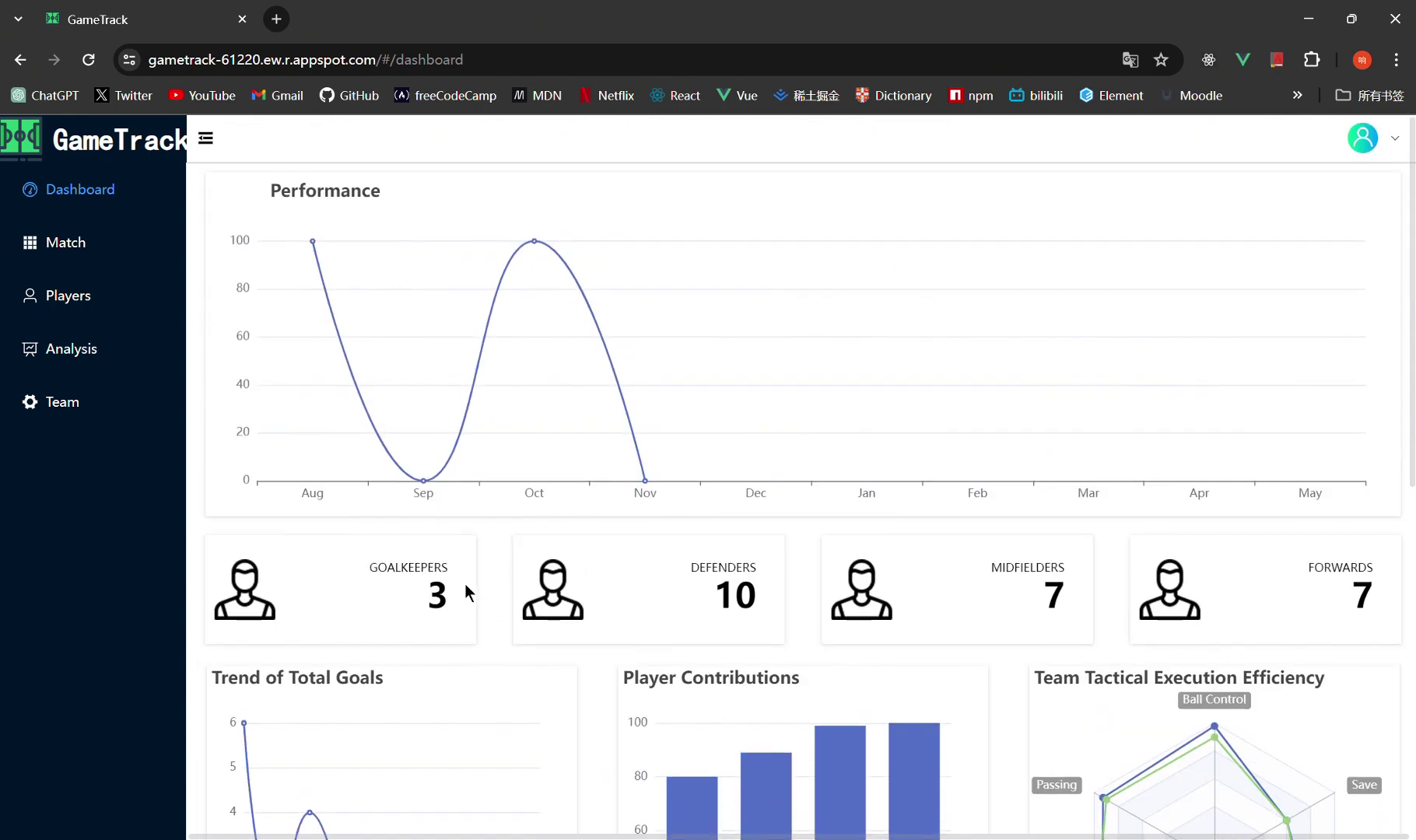
Open the Matches page and check the 2023-08-14 match's stats
click(83, 247)
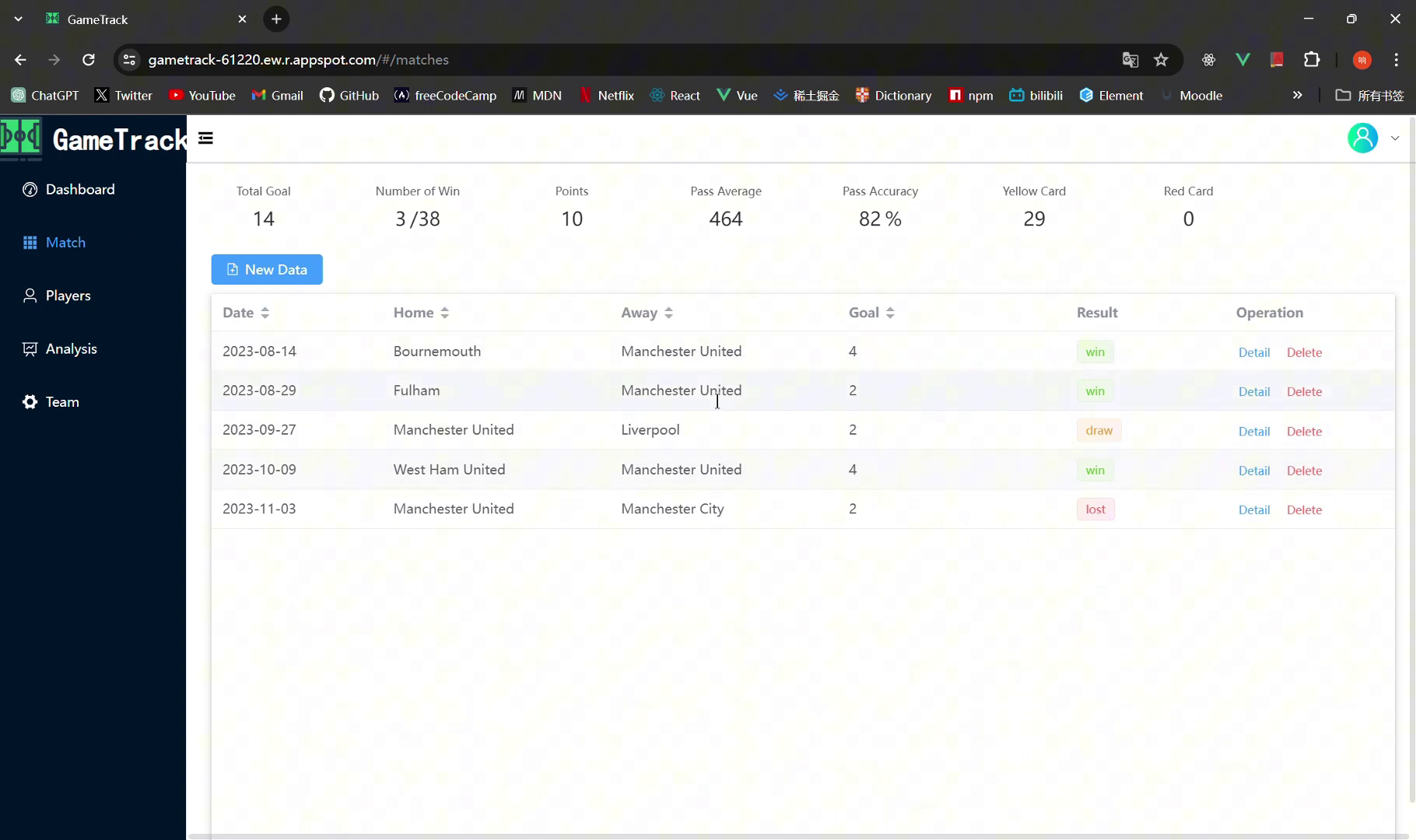
click(1253, 354)
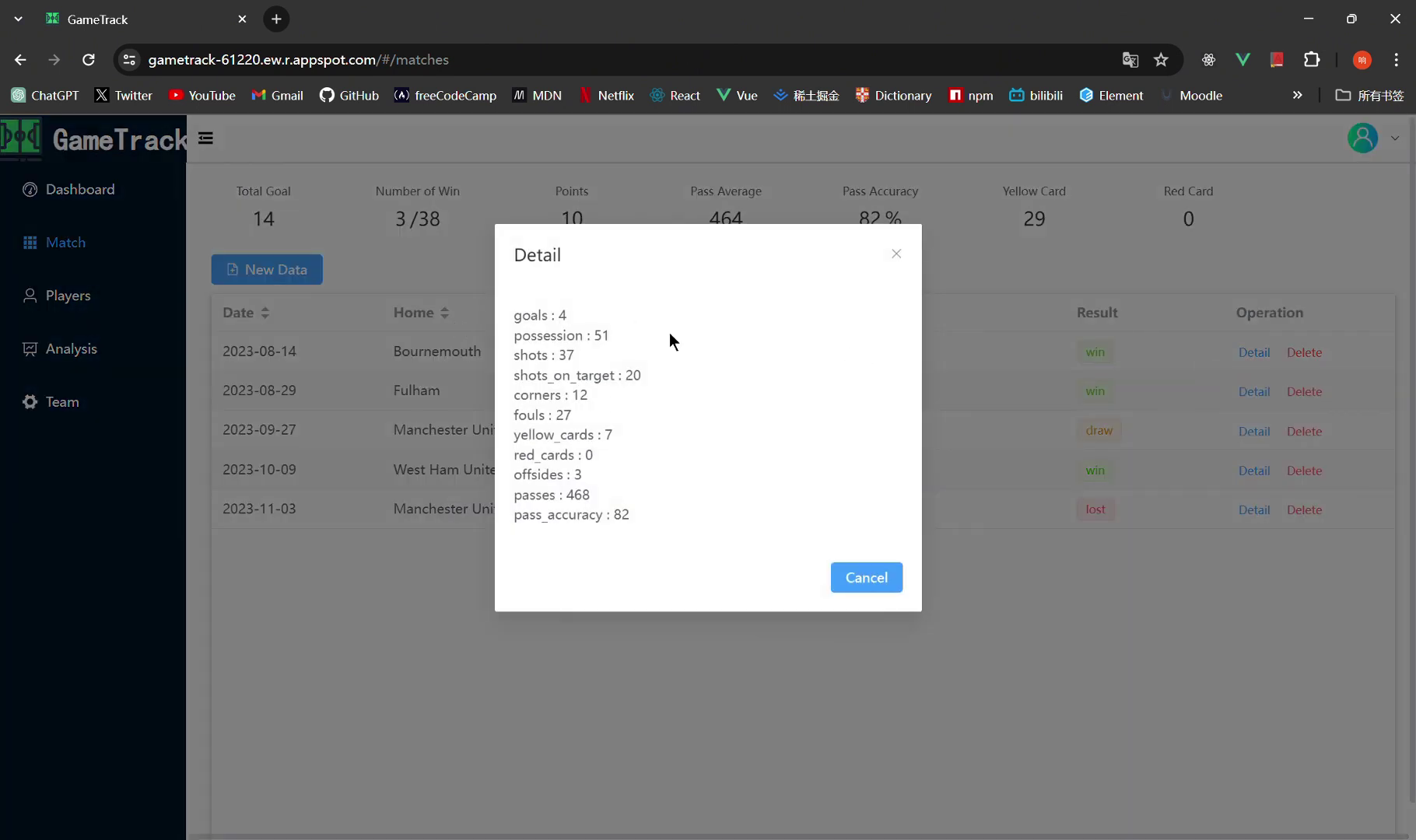
click(897, 254)
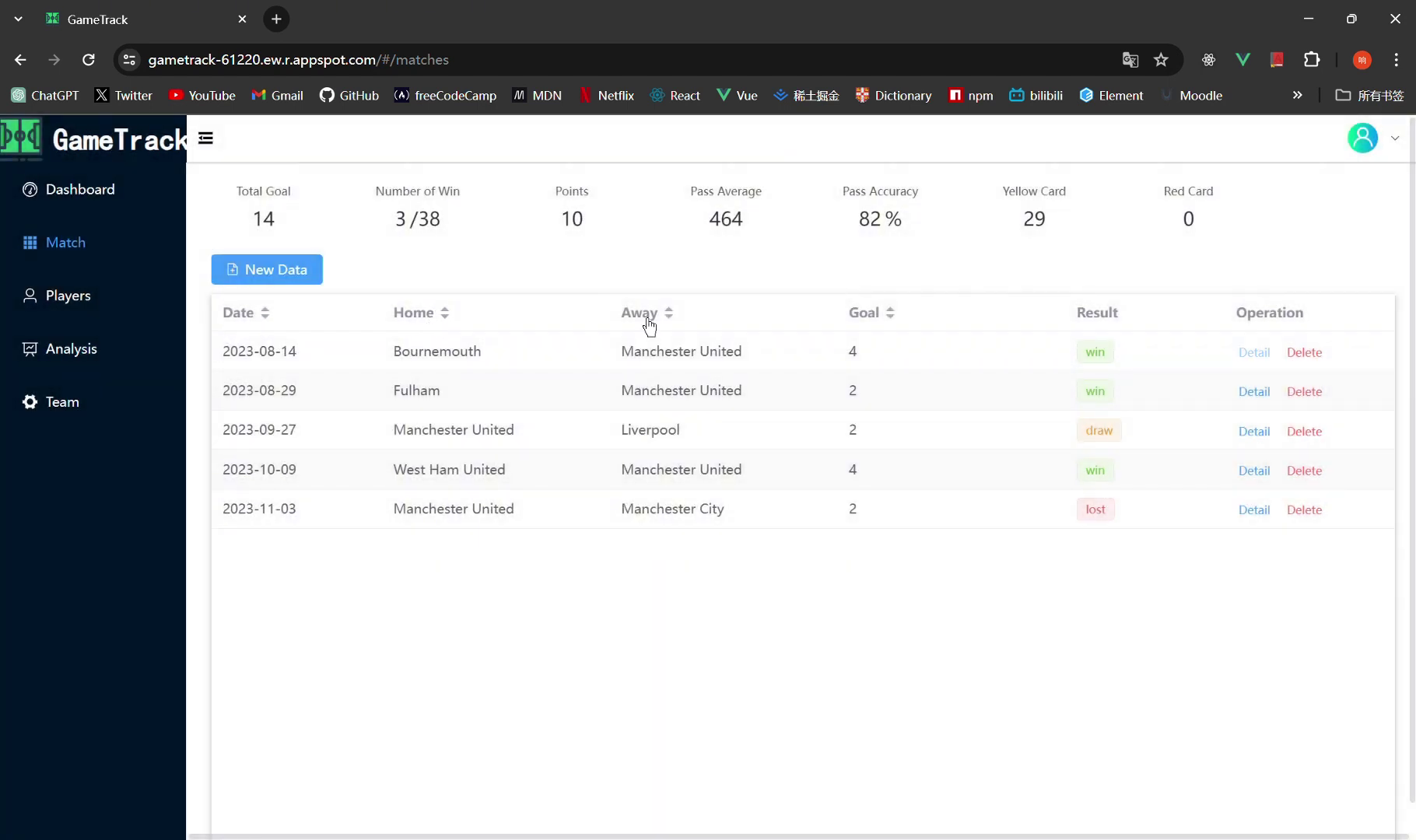
Sort matches by goals both ways, then restore date order
click(886, 320)
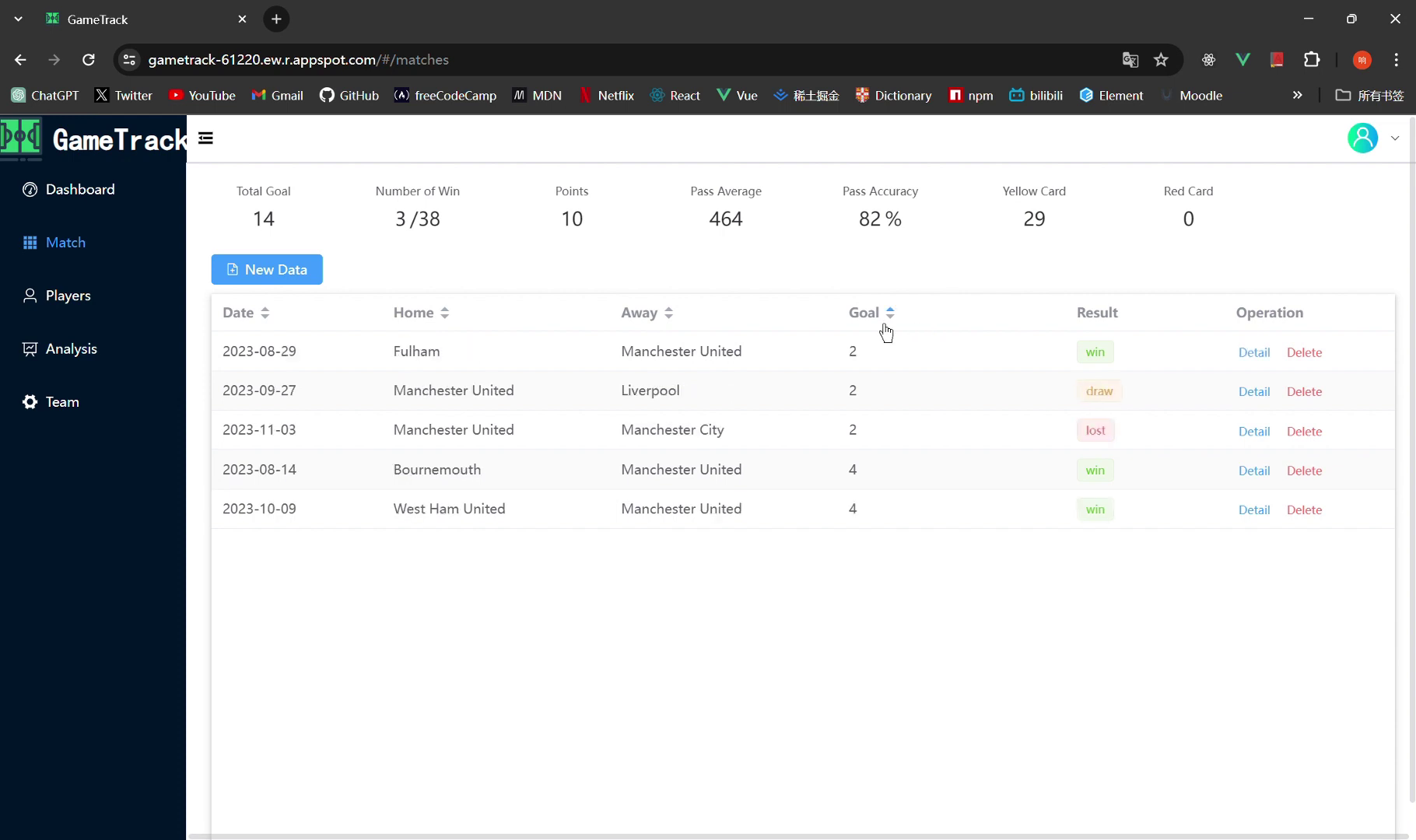
click(887, 330)
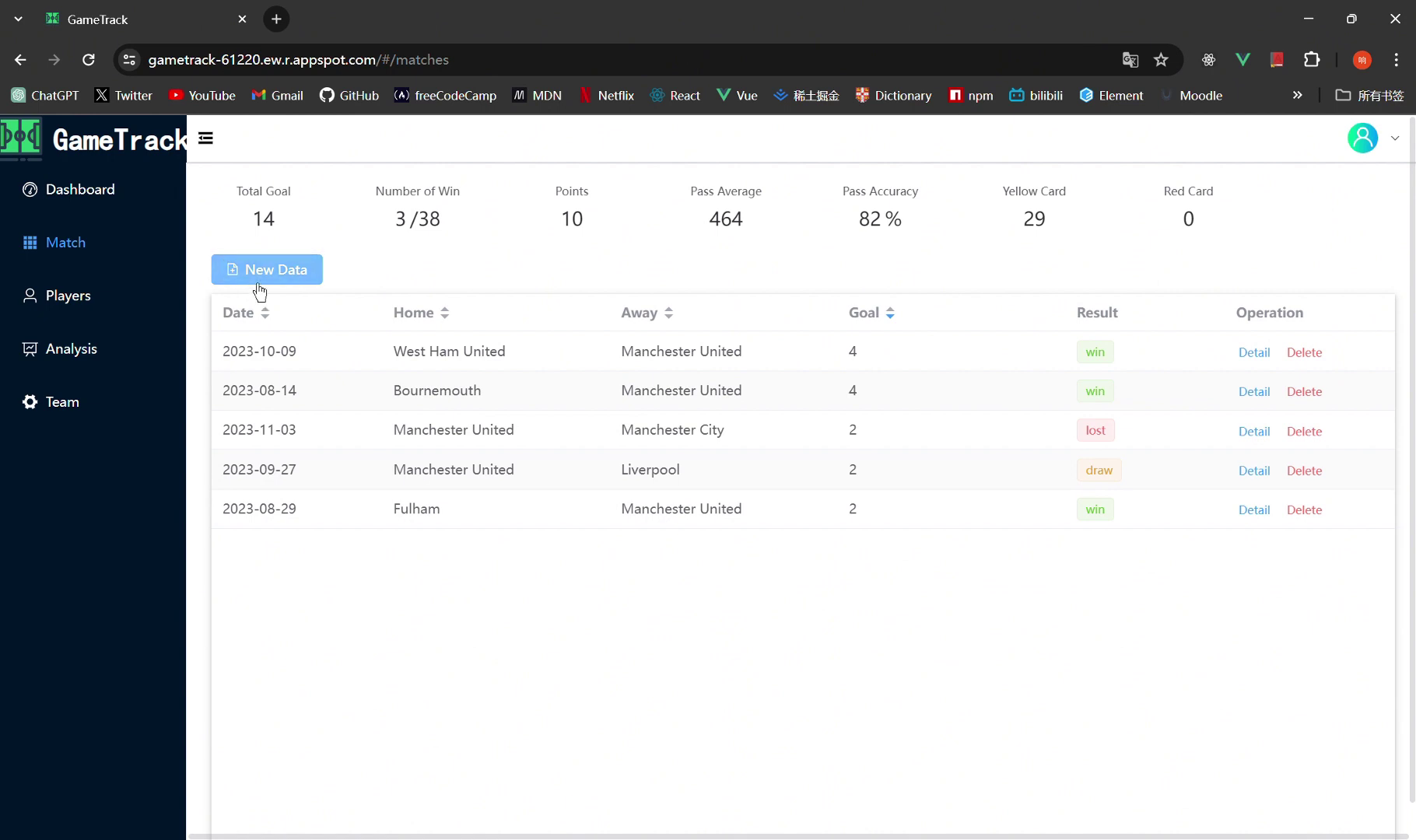
click(882, 326)
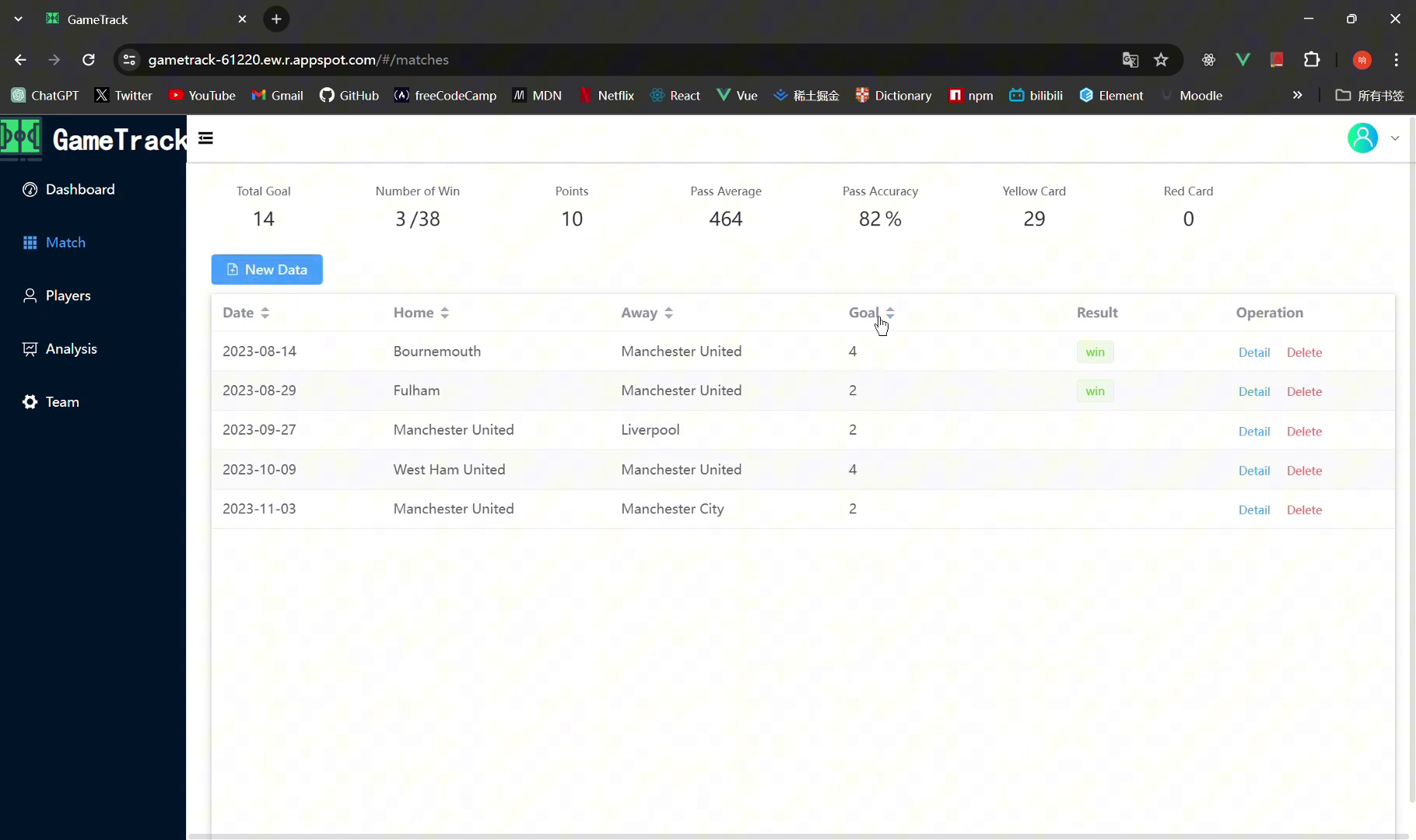
Start a new match record and attach the 2023-12-04.xlsx stats file
click(271, 270)
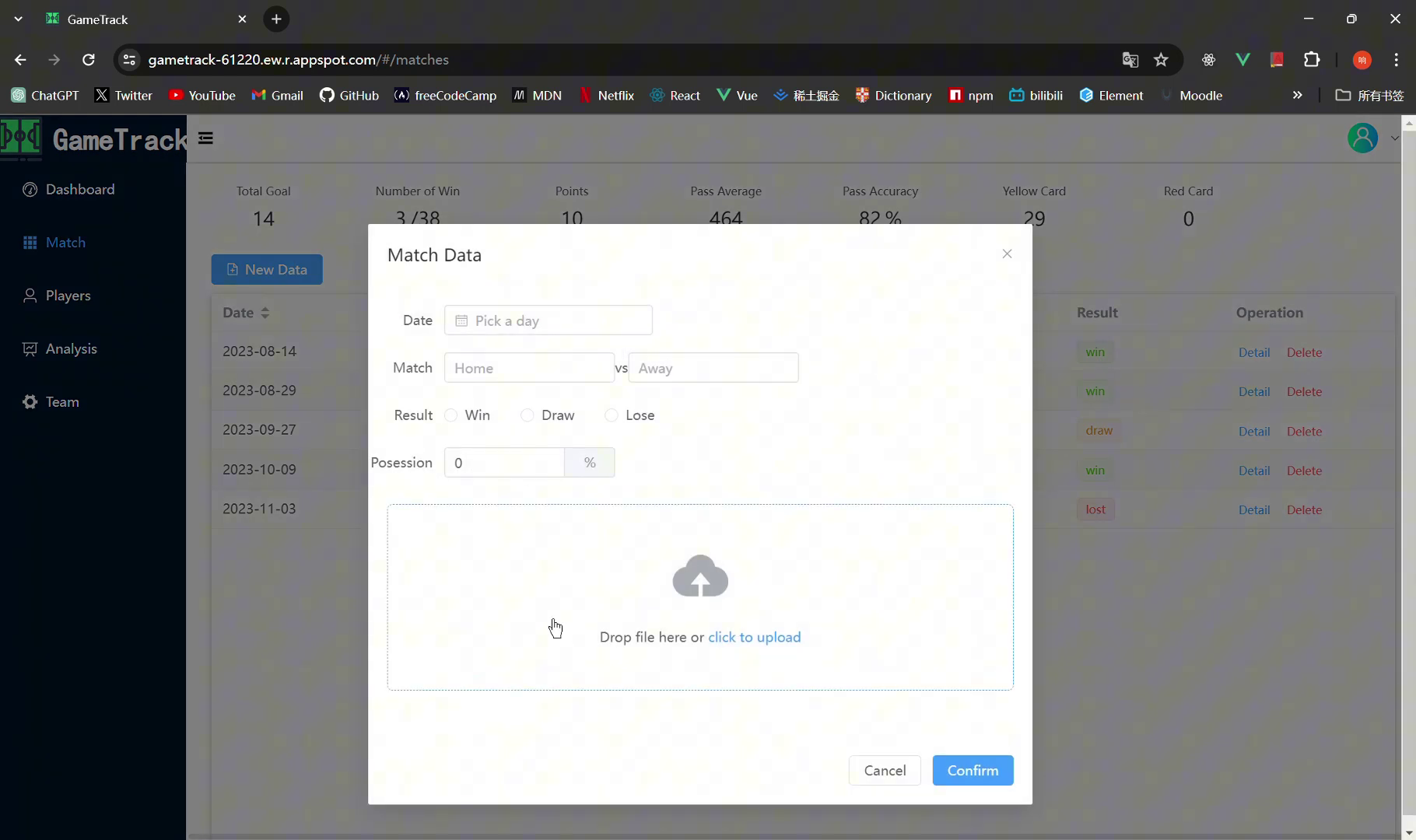
click(554, 625)
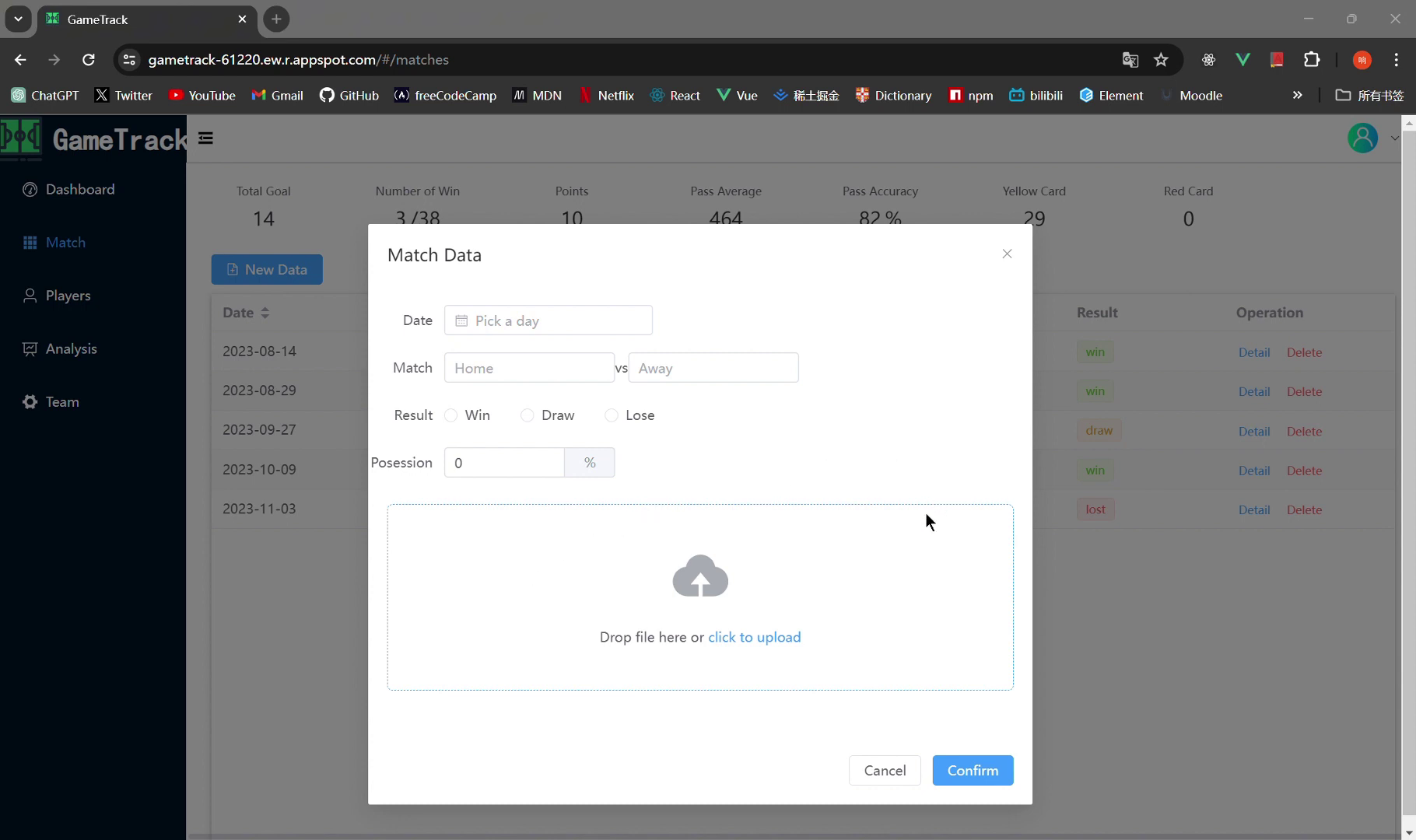
double_click(1188, 642)
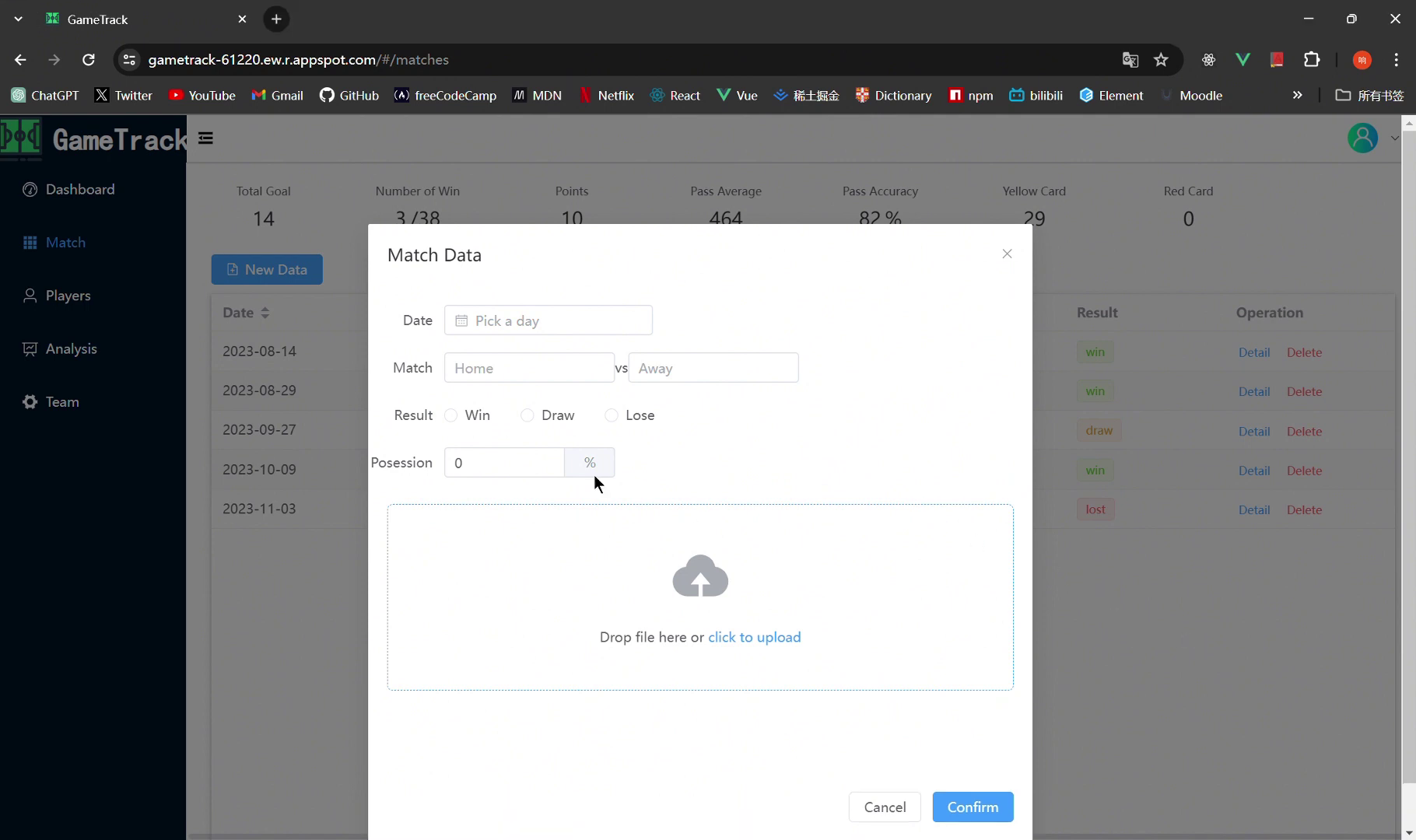
Set the match date to 2023-12-04
click(487, 321)
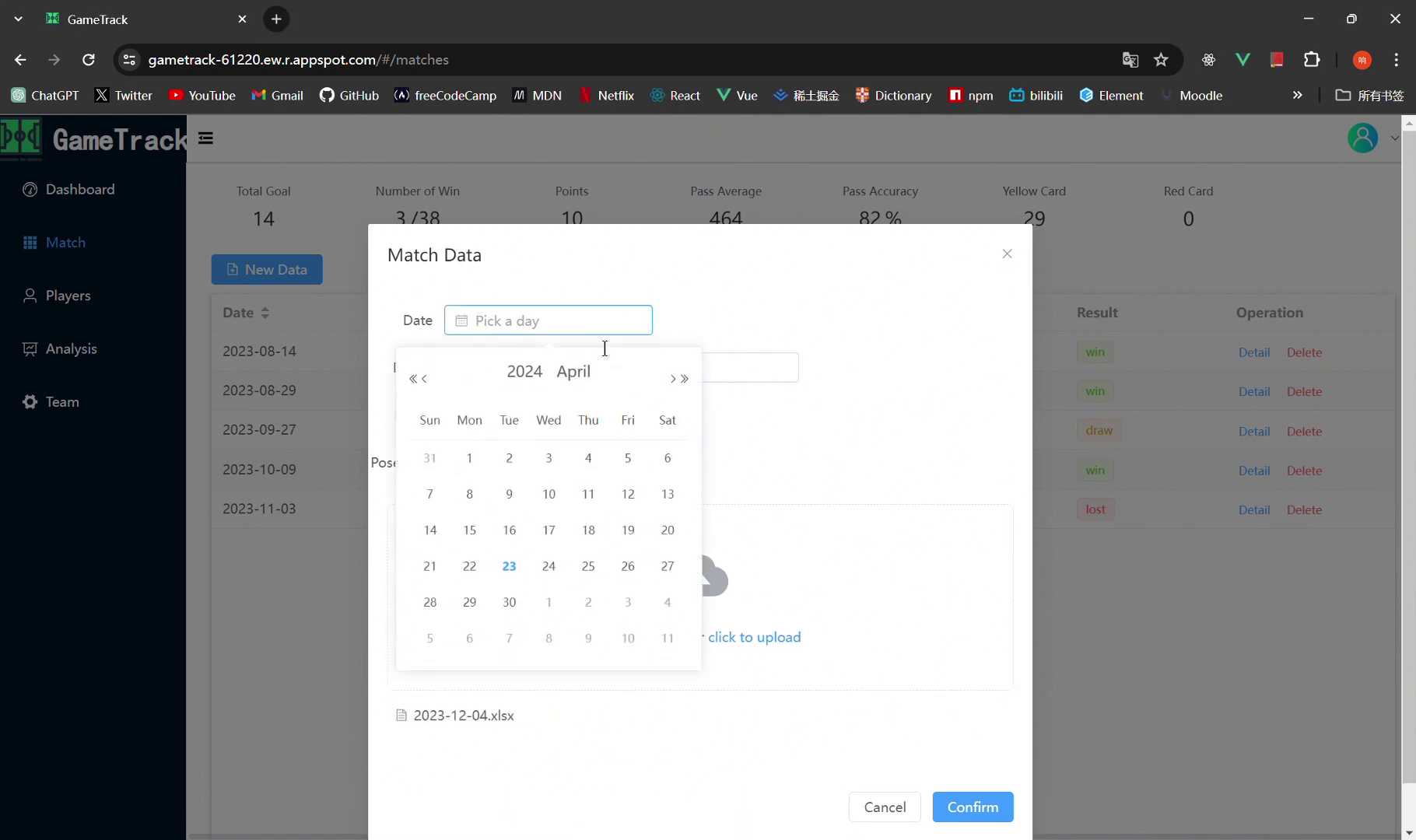
click(525, 371)
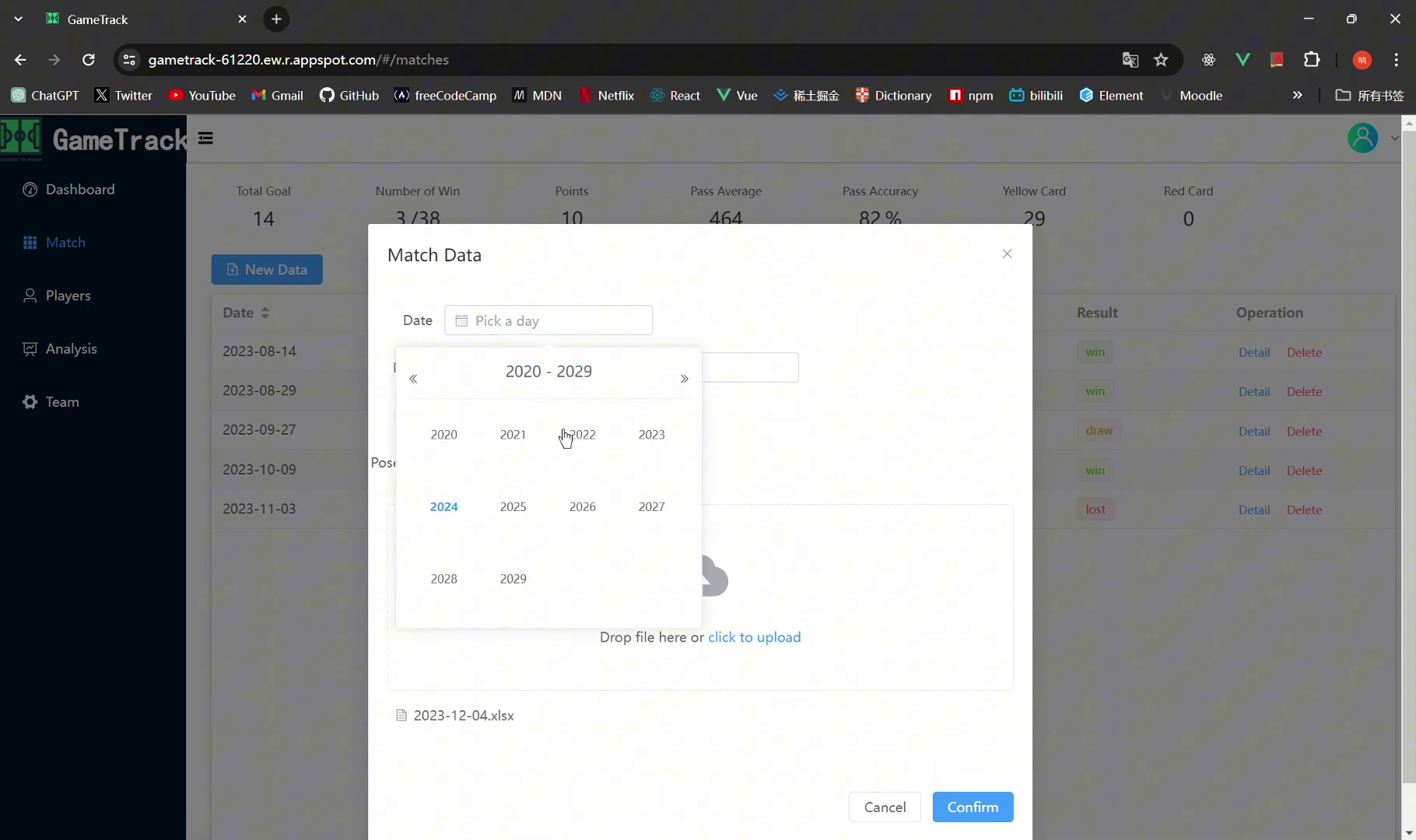
click(653, 434)
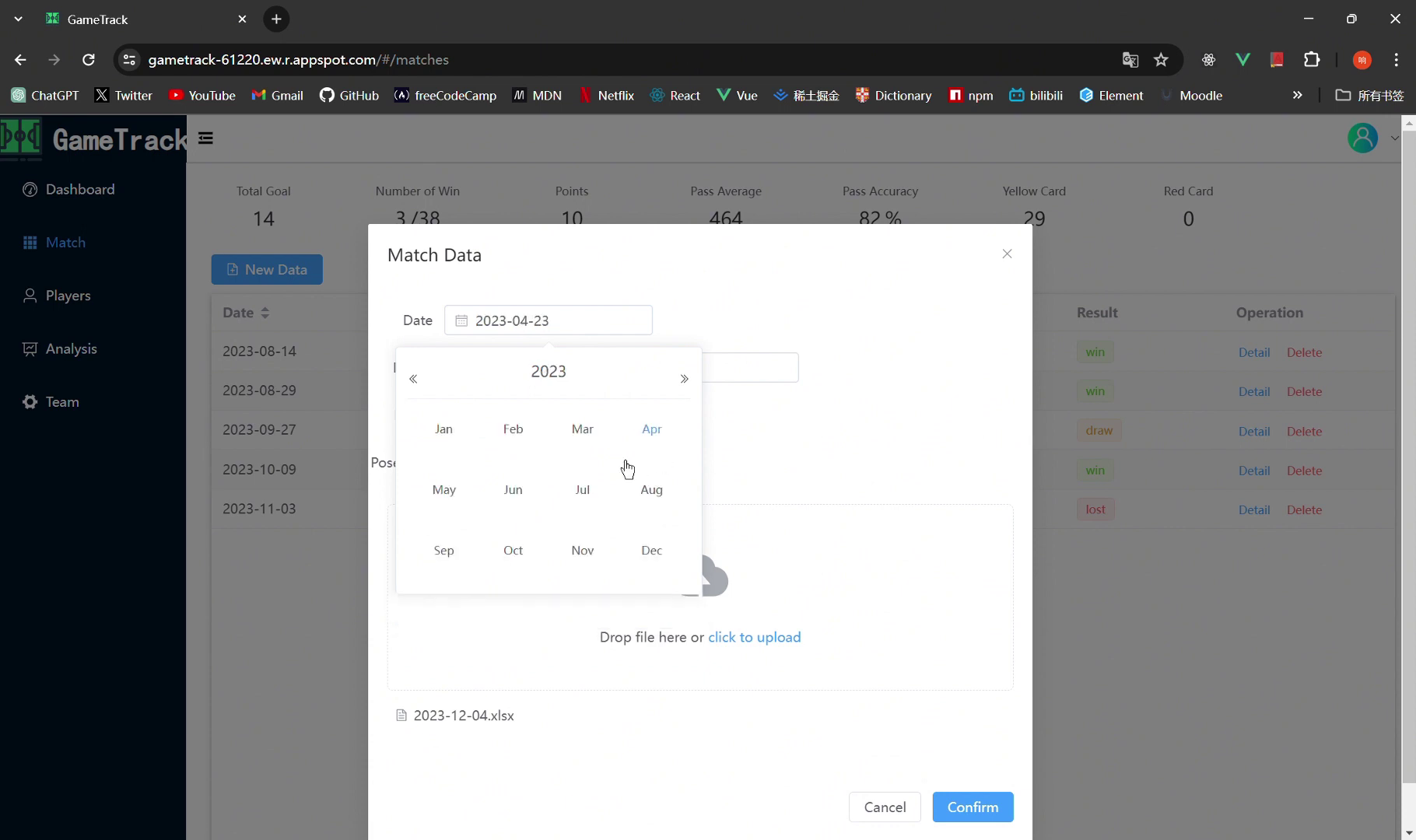
click(640, 557)
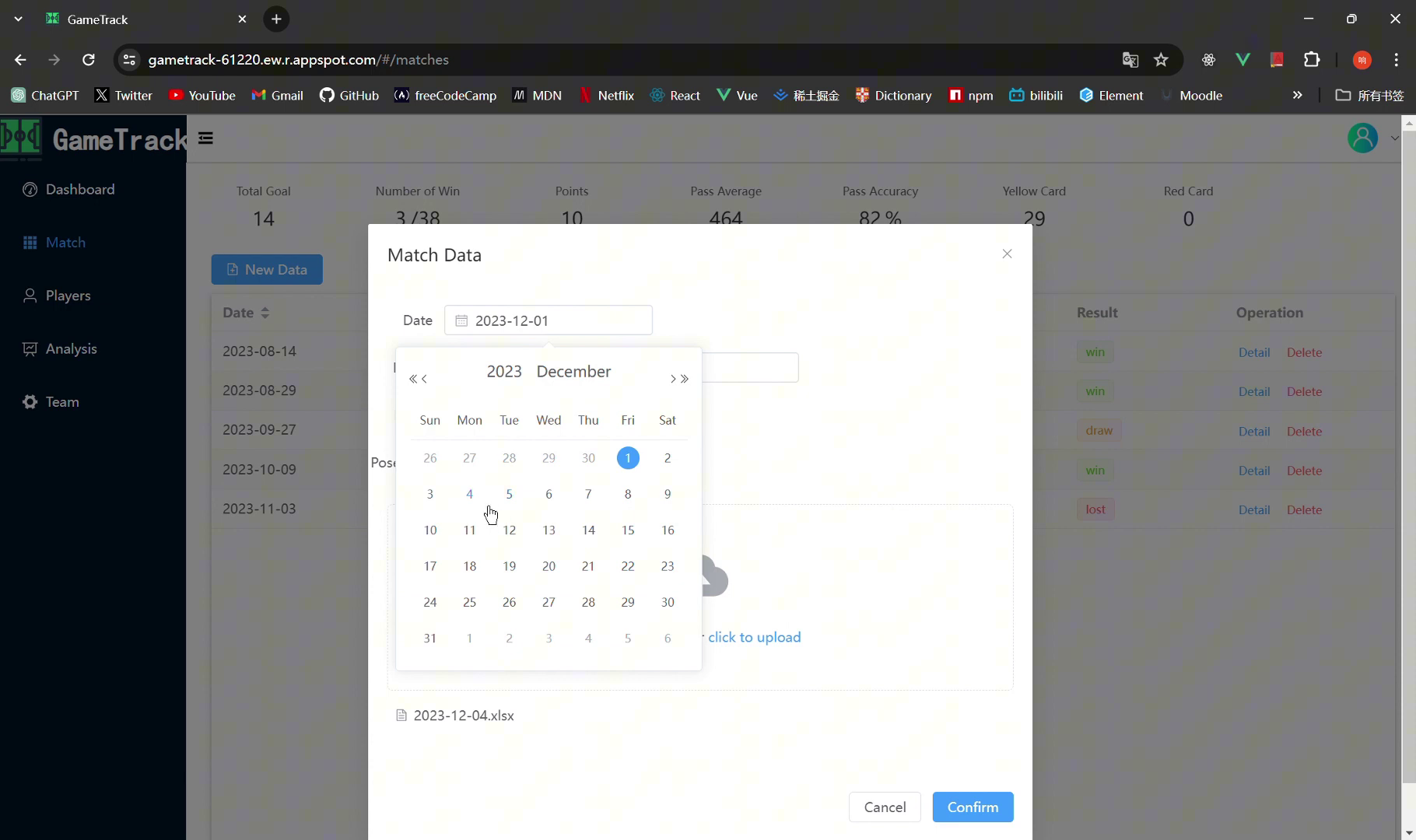
click(469, 494)
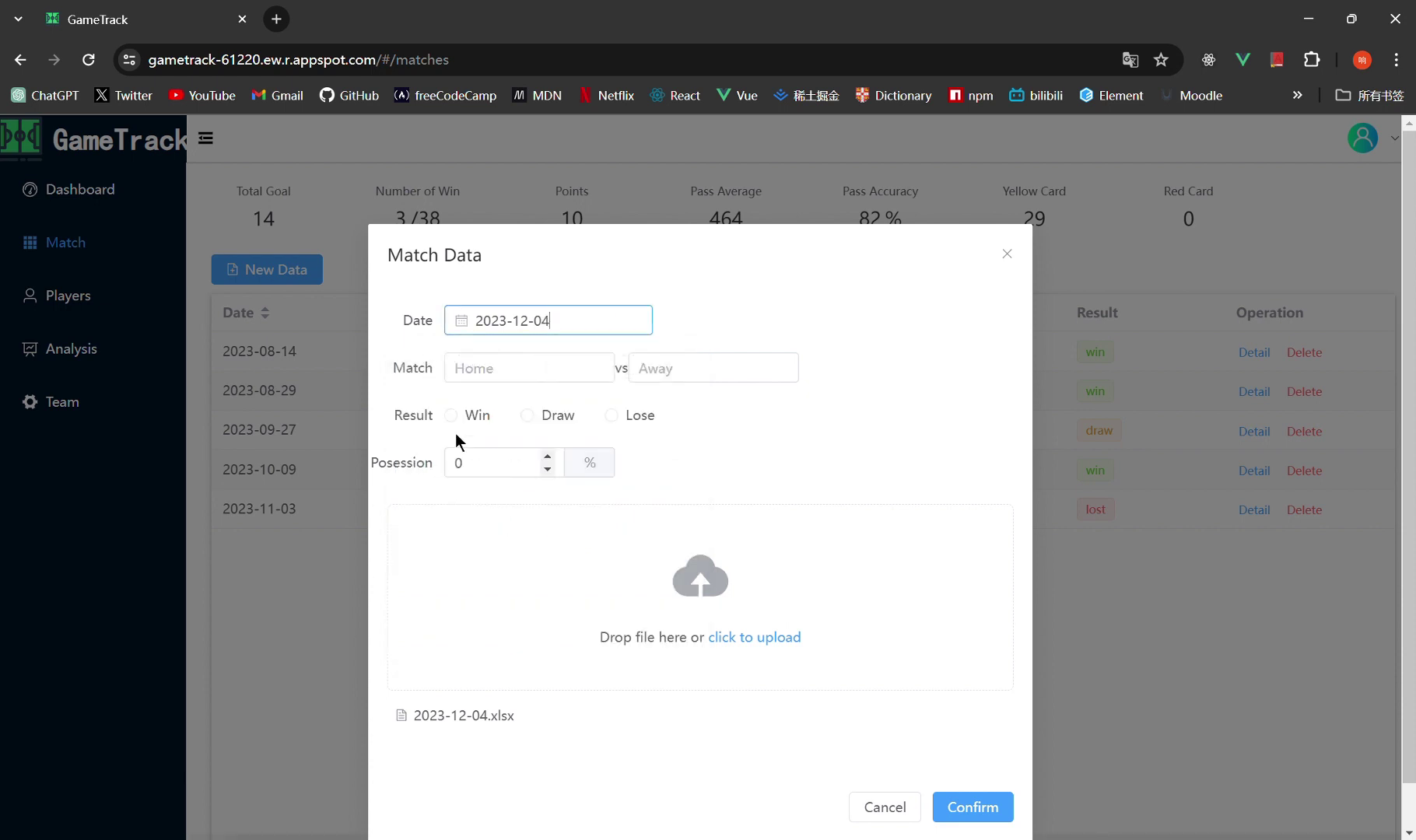
Enter Manchester City vs ManchesterUnited, result Lose, possession 48, and save the record
click(521, 368)
text(Manchester City)
click(700, 378)
text(Manche)
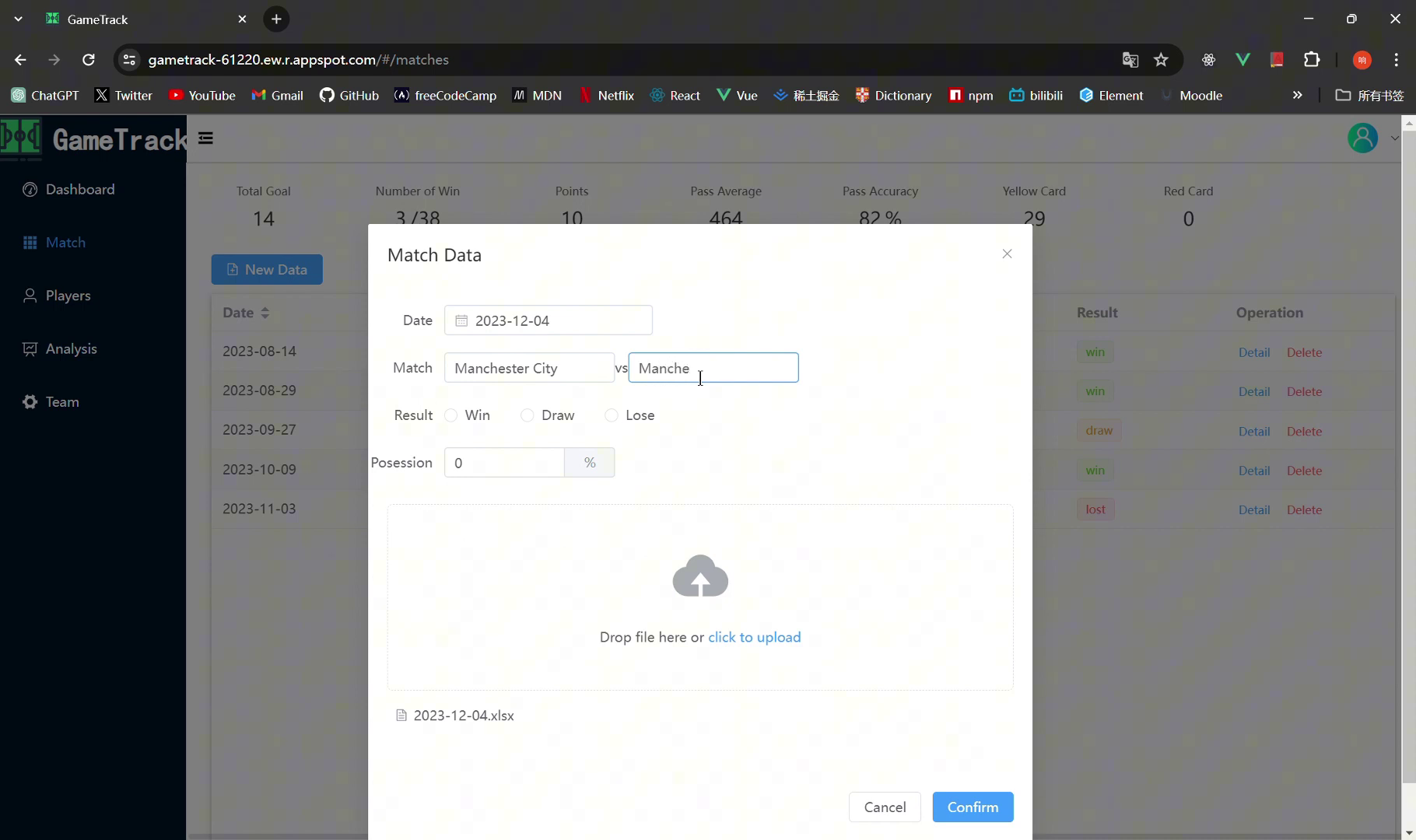
text(st)
text(erUnited)
click(612, 416)
drag(548, 465, 448, 465)
text(8)
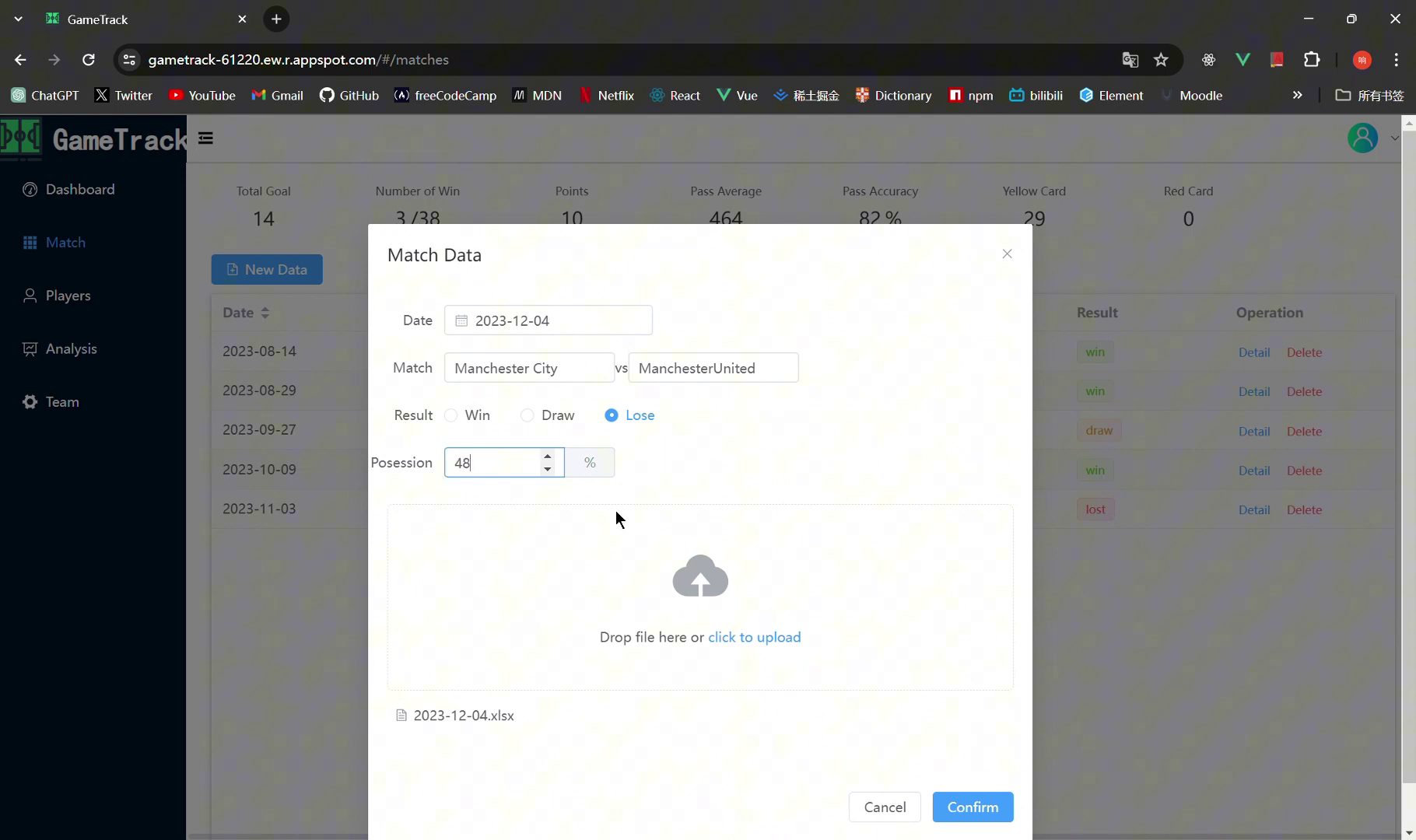
click(973, 809)
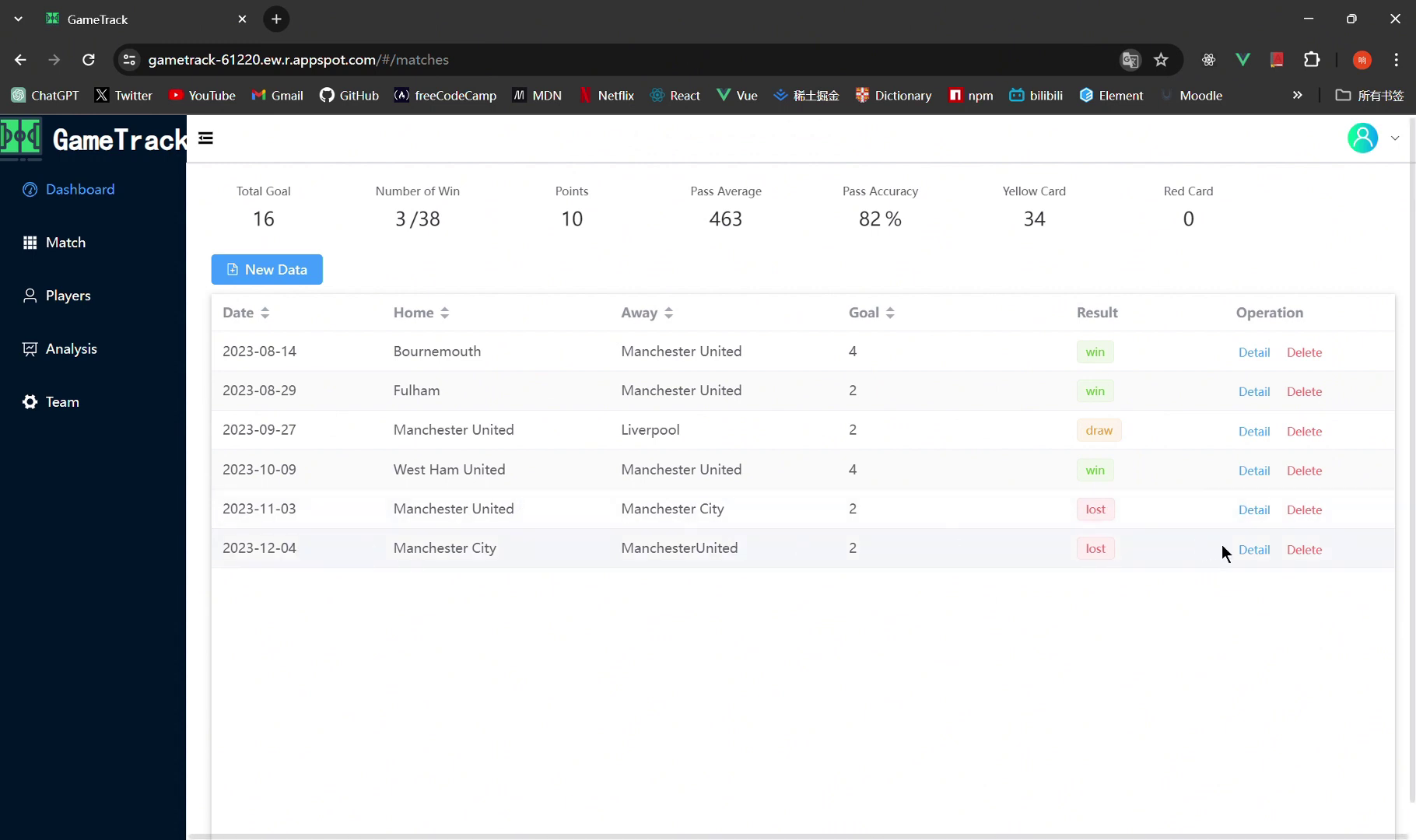
Check the 2023-12-04 match's detail stats, then return to the dashboard
click(1272, 565)
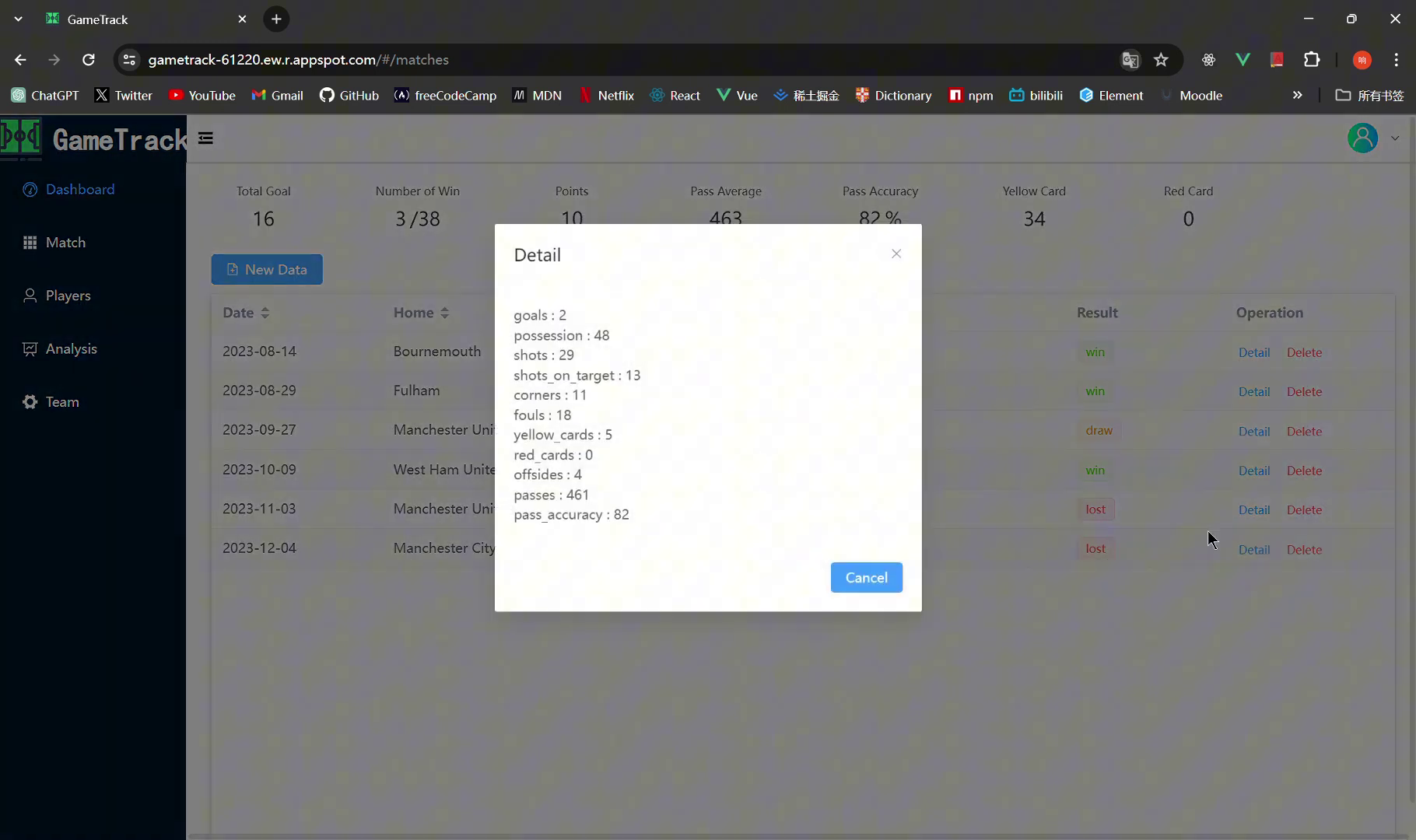
click(897, 255)
click(61, 195)
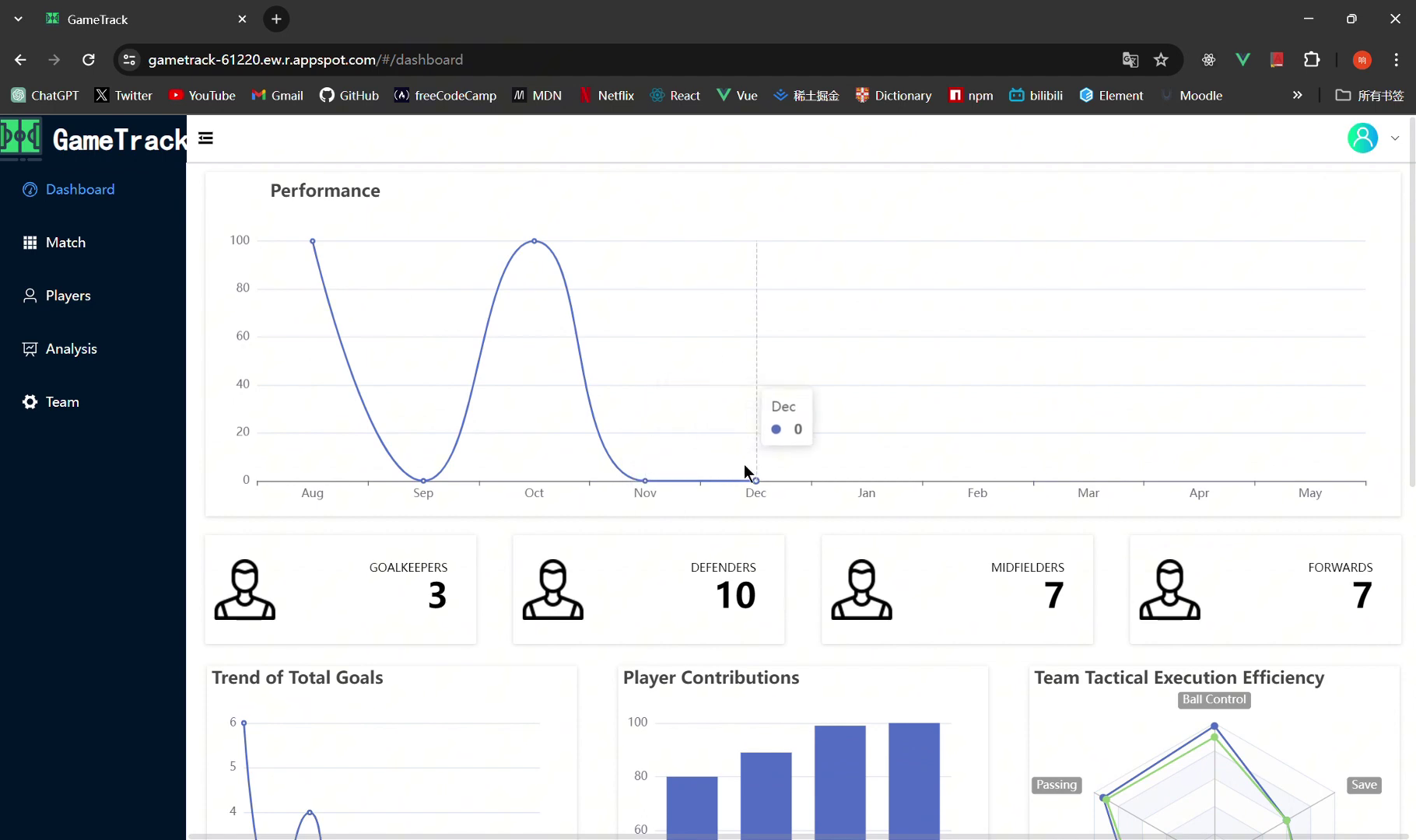
scroll(607, 466, down, 3)
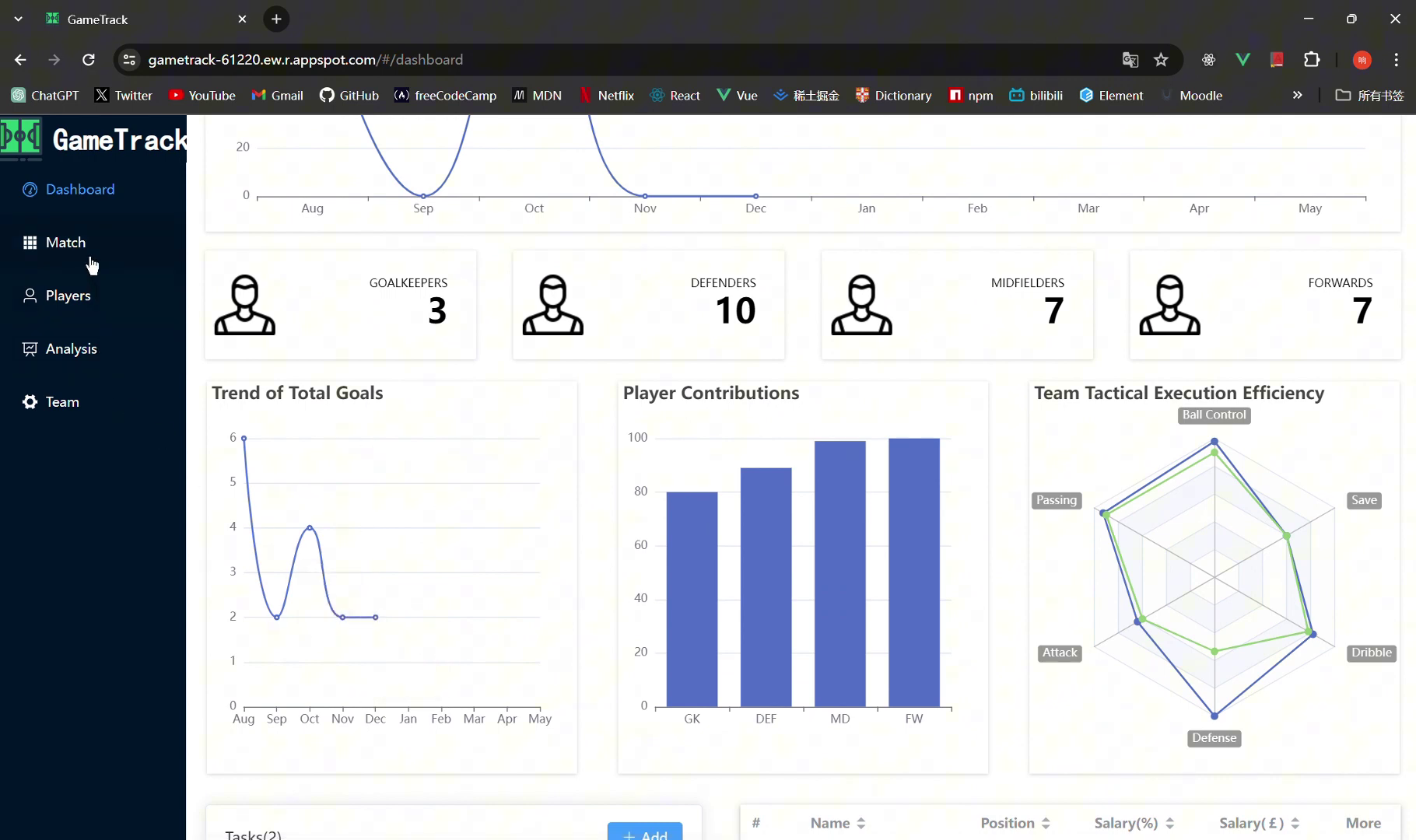
Delete the 2023-12-04 match record, refresh the page, and return to the dashboard
click(85, 257)
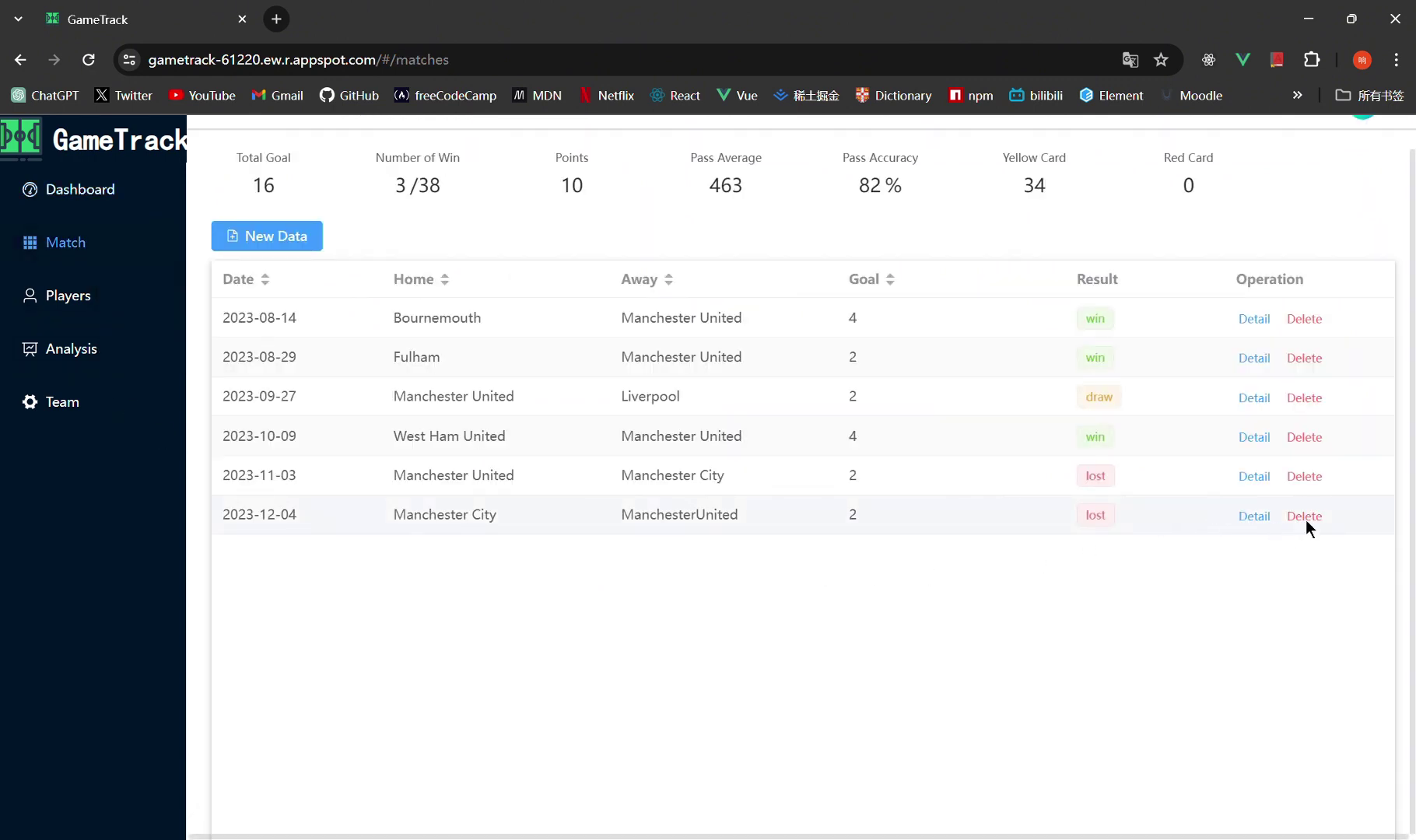
click(1304, 515)
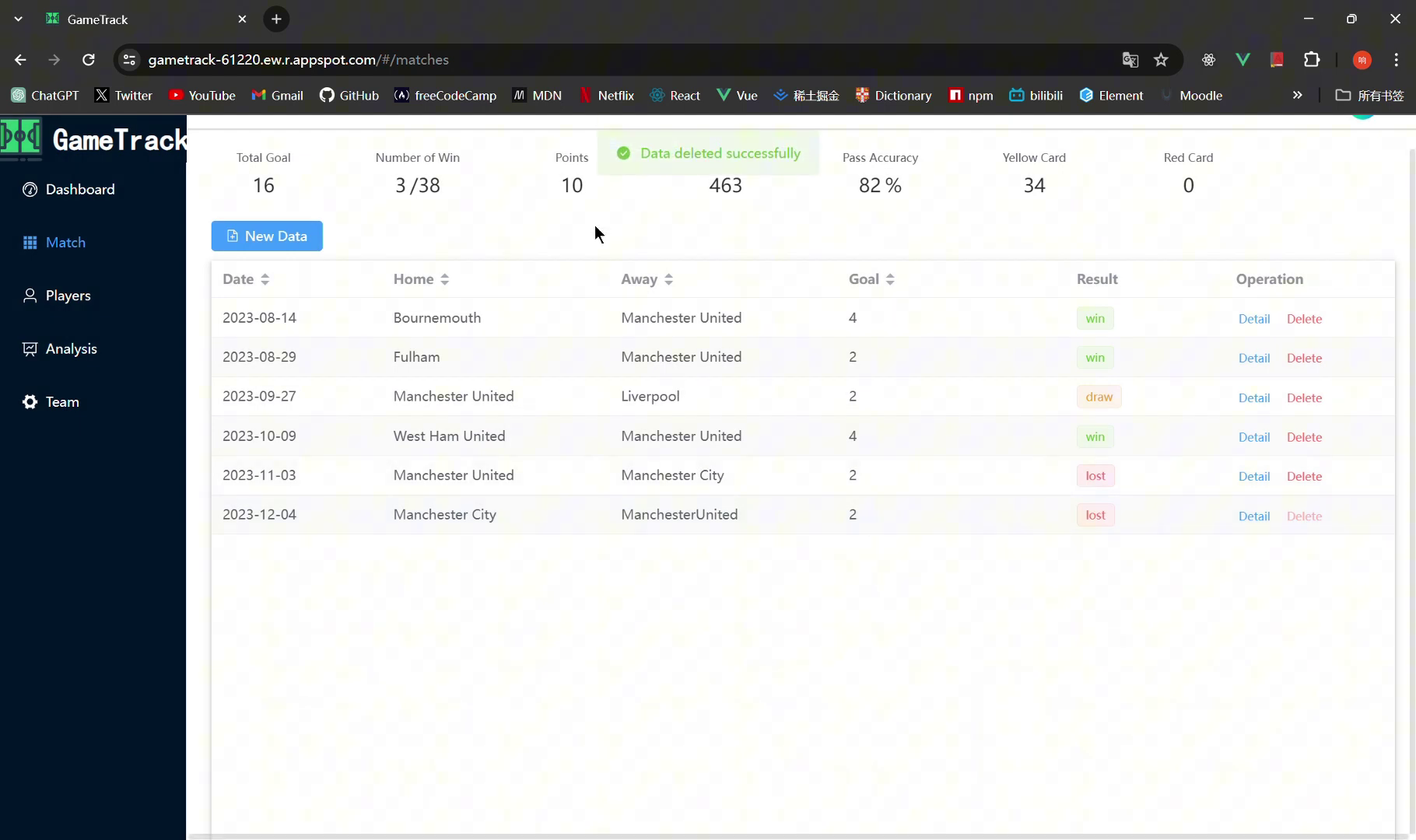
key(F5)
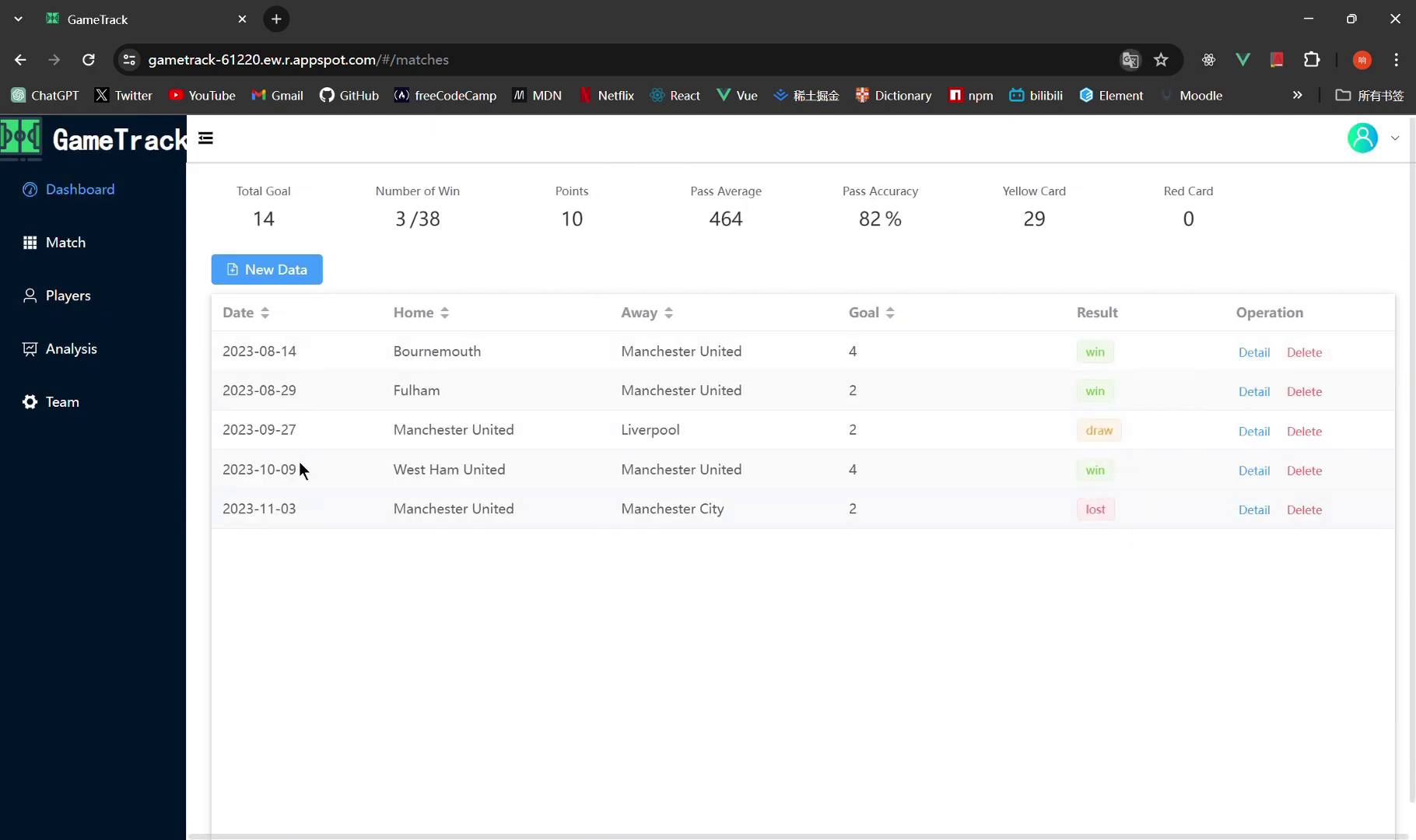
click(79, 189)
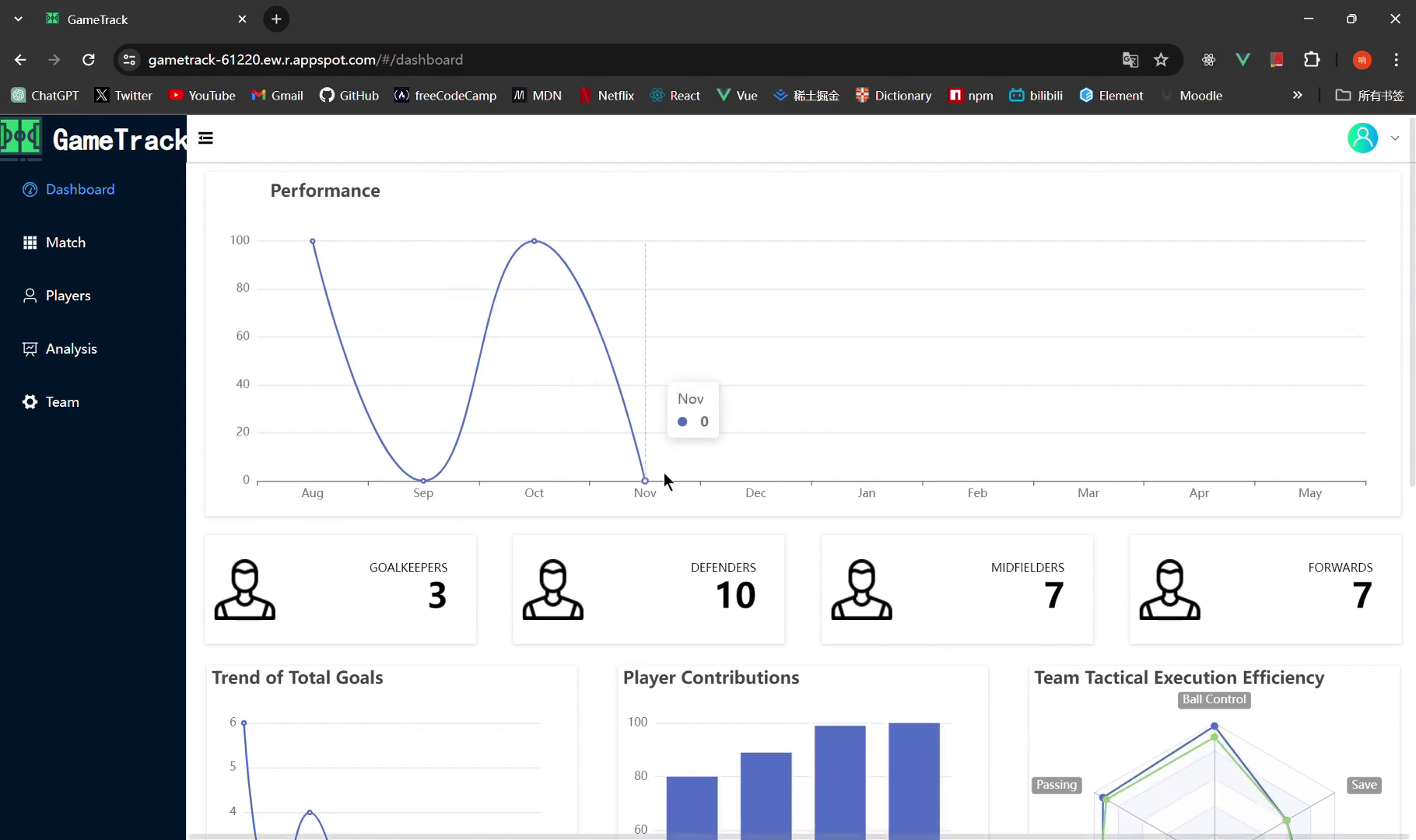
scroll(789, 474, down, 3)
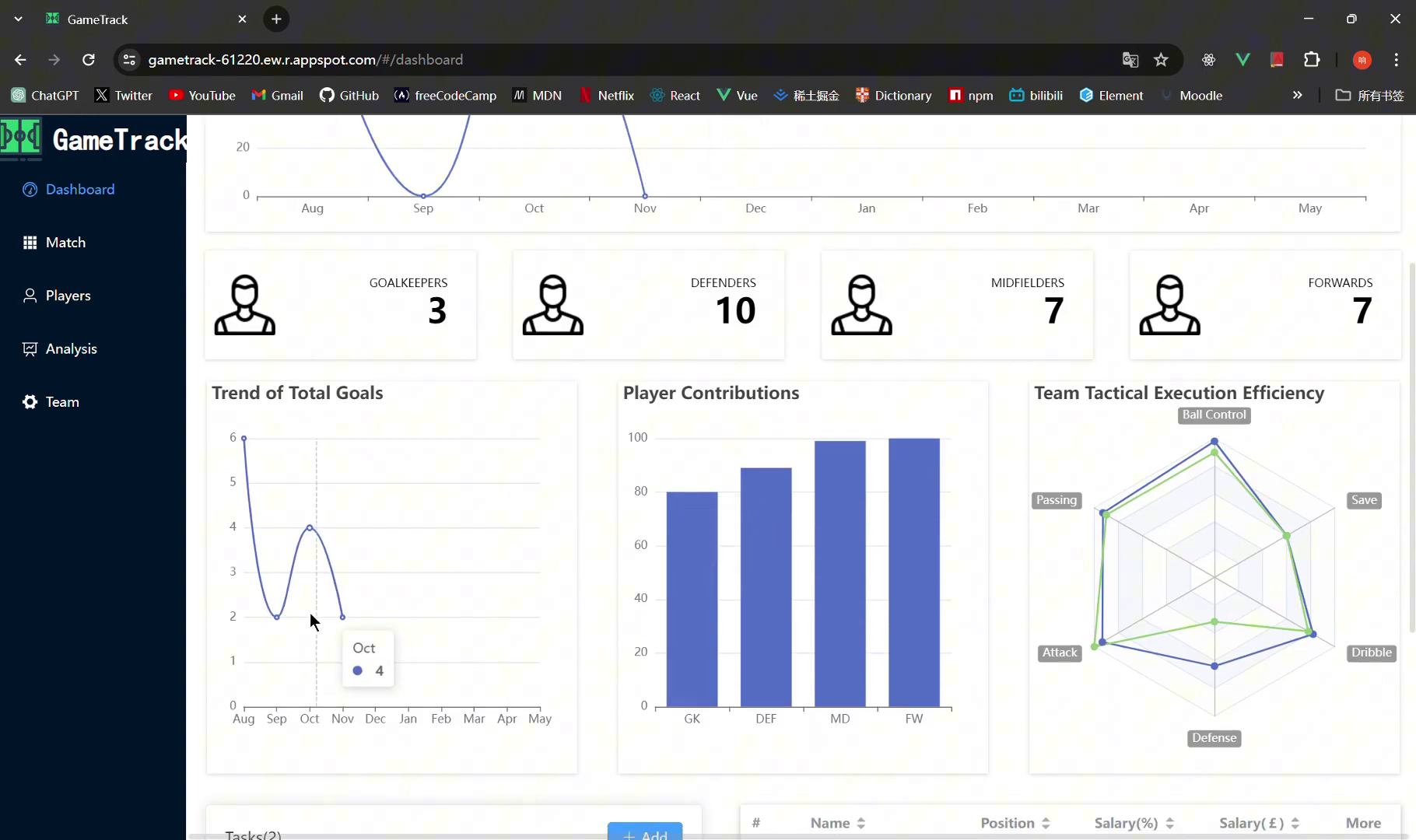
click(136, 310)
scroll(332, 442, up, 3)
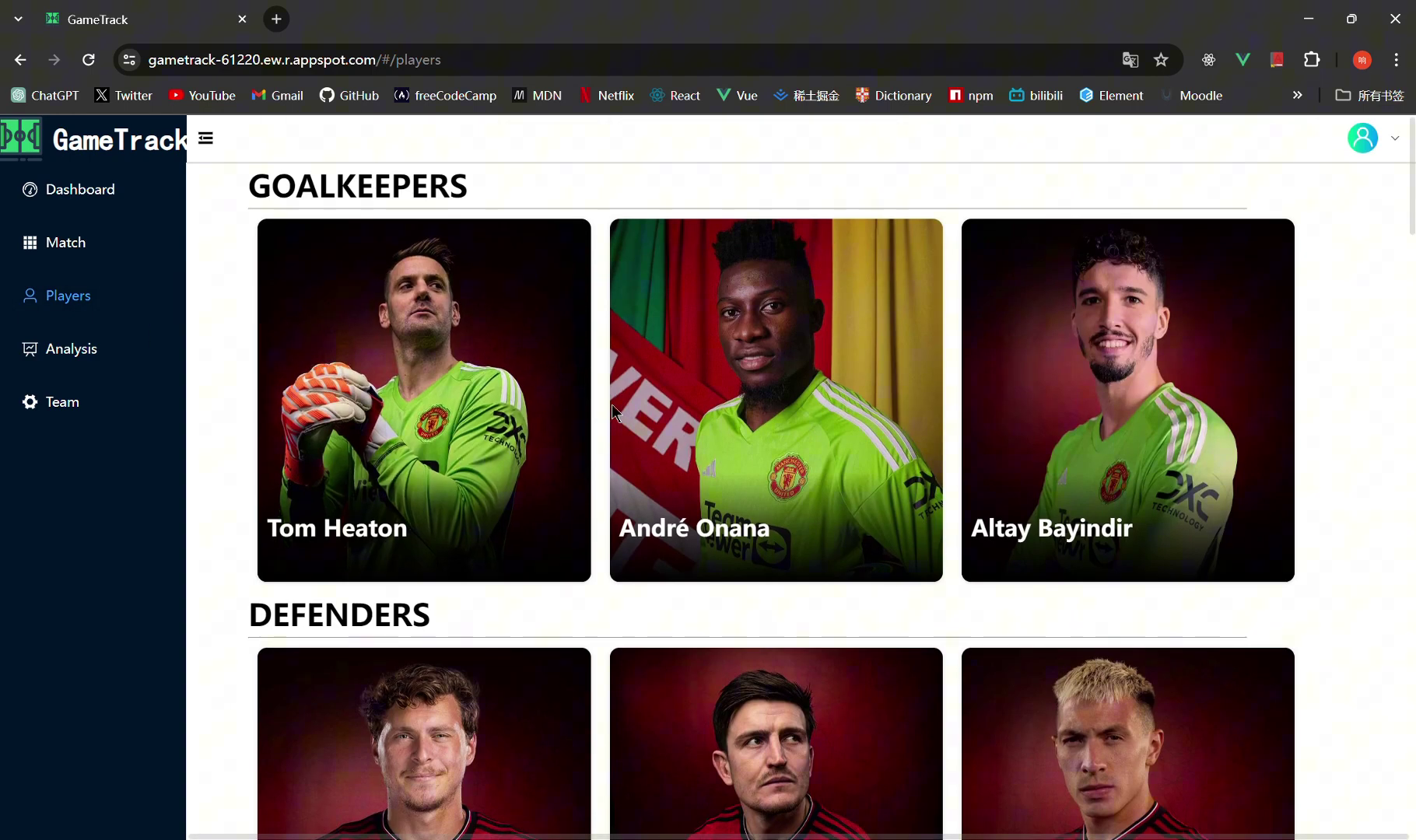
scroll(900, 525, down, 3)
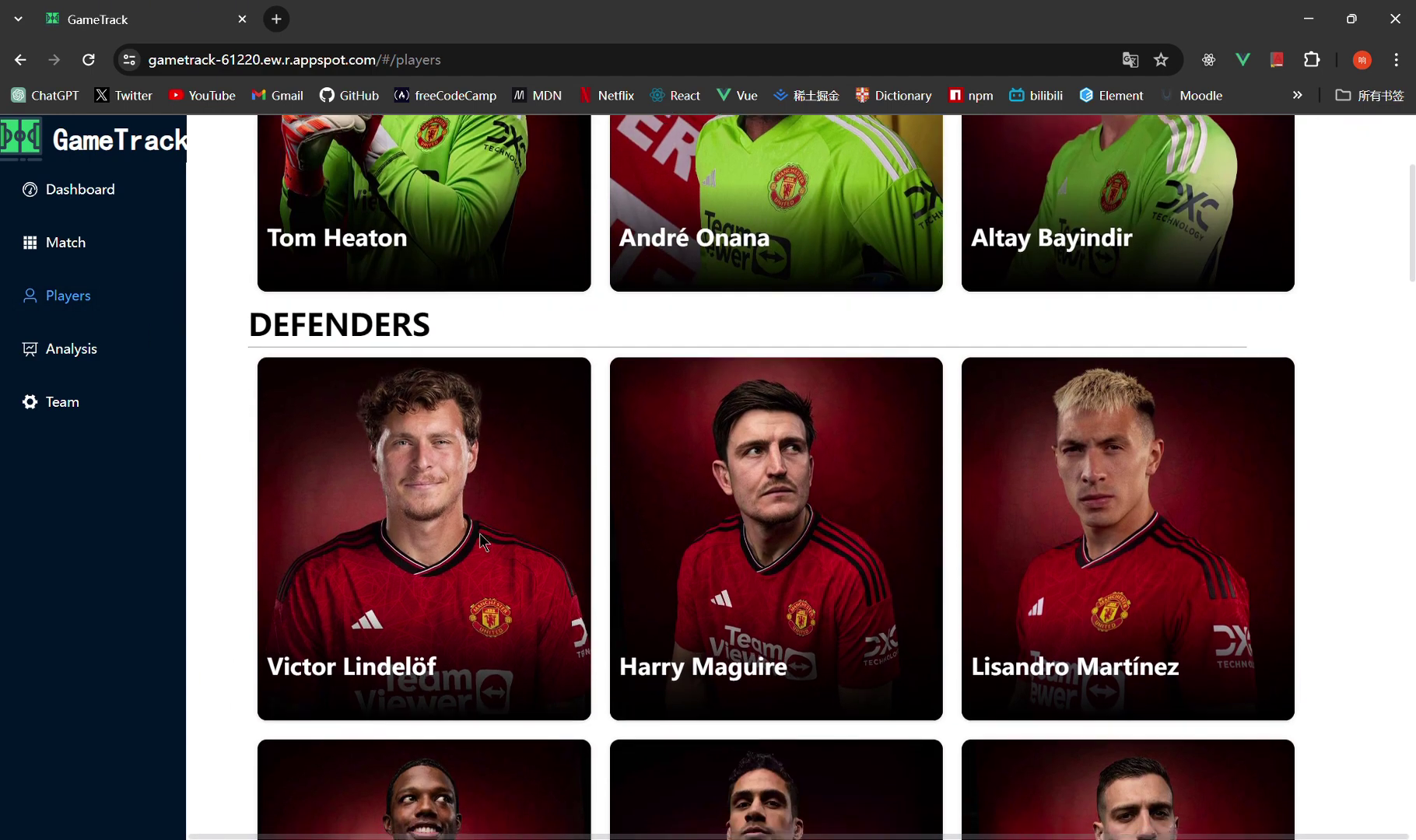
scroll(595, 537, down, 3)
scroll(786, 503, down, 2)
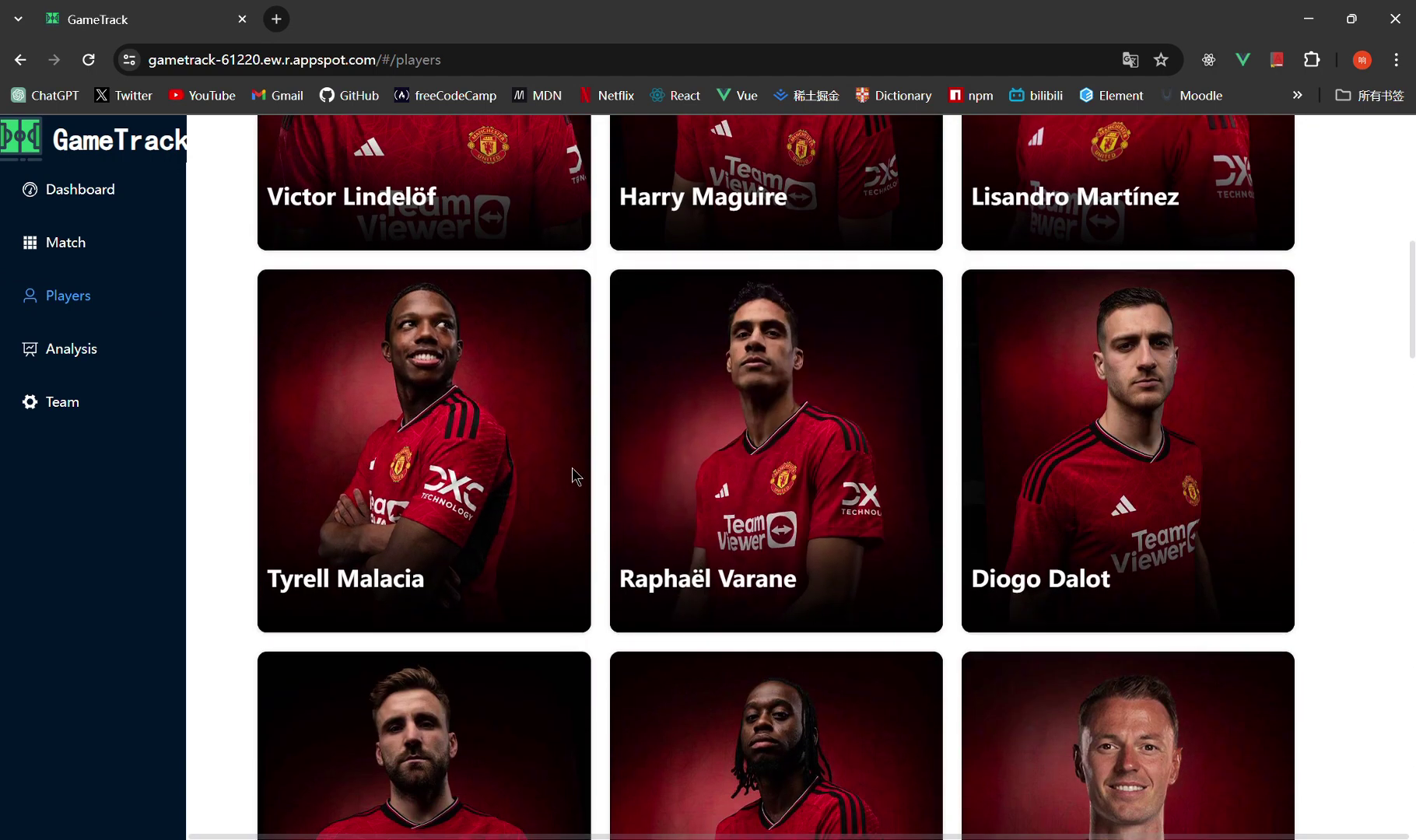
scroll(786, 504, down, 3)
scroll(1028, 433, down, 2)
scroll(1069, 434, down, 2)
scroll(774, 442, down, 3)
scroll(476, 454, down, 3)
scroll(476, 453, down, 2)
scroll(473, 455, down, 3)
scroll(474, 454, down, 2)
scroll(843, 396, down, 2)
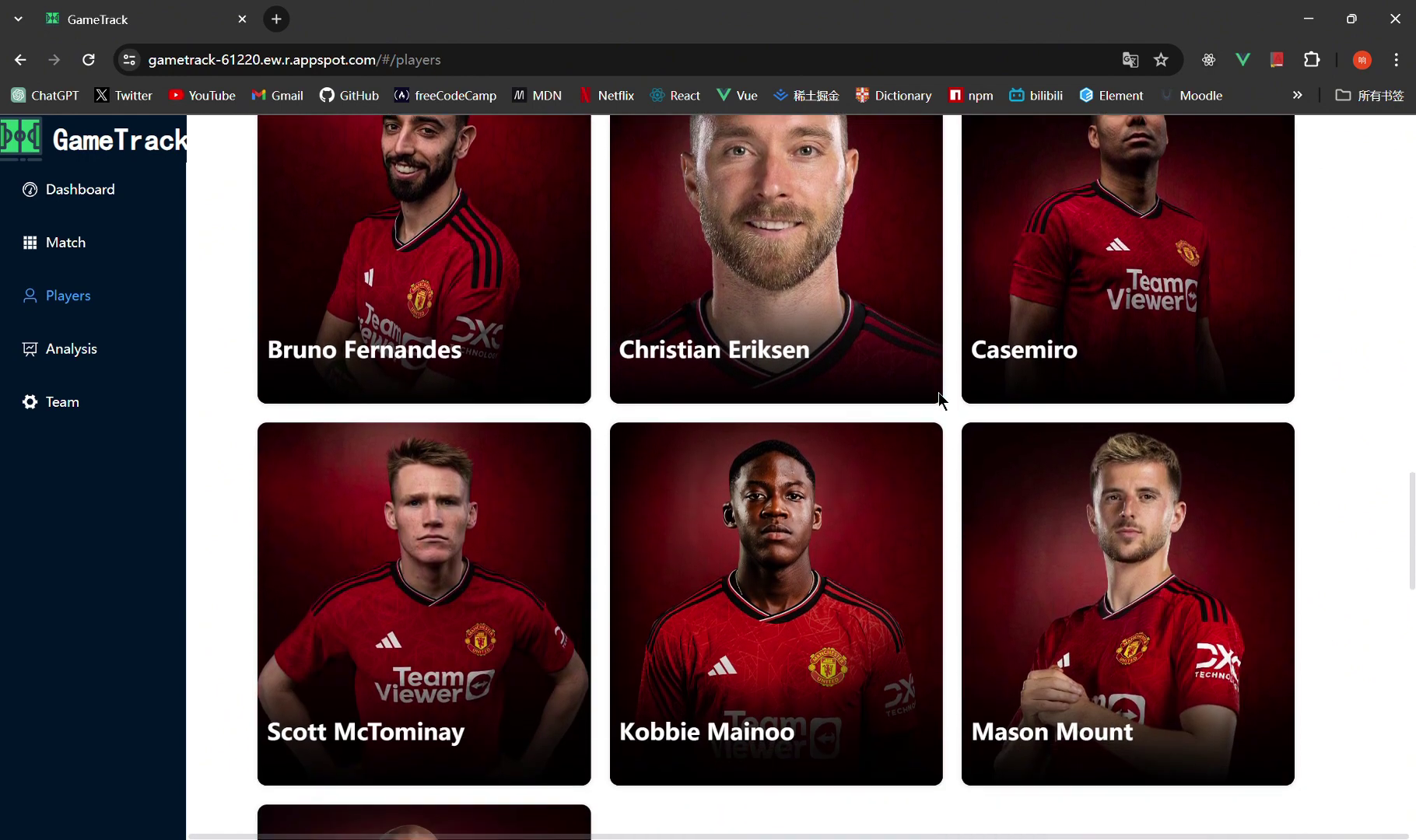
scroll(949, 392, down, 2)
scroll(467, 460, down, 2)
scroll(465, 473, down, 2)
scroll(464, 474, down, 3)
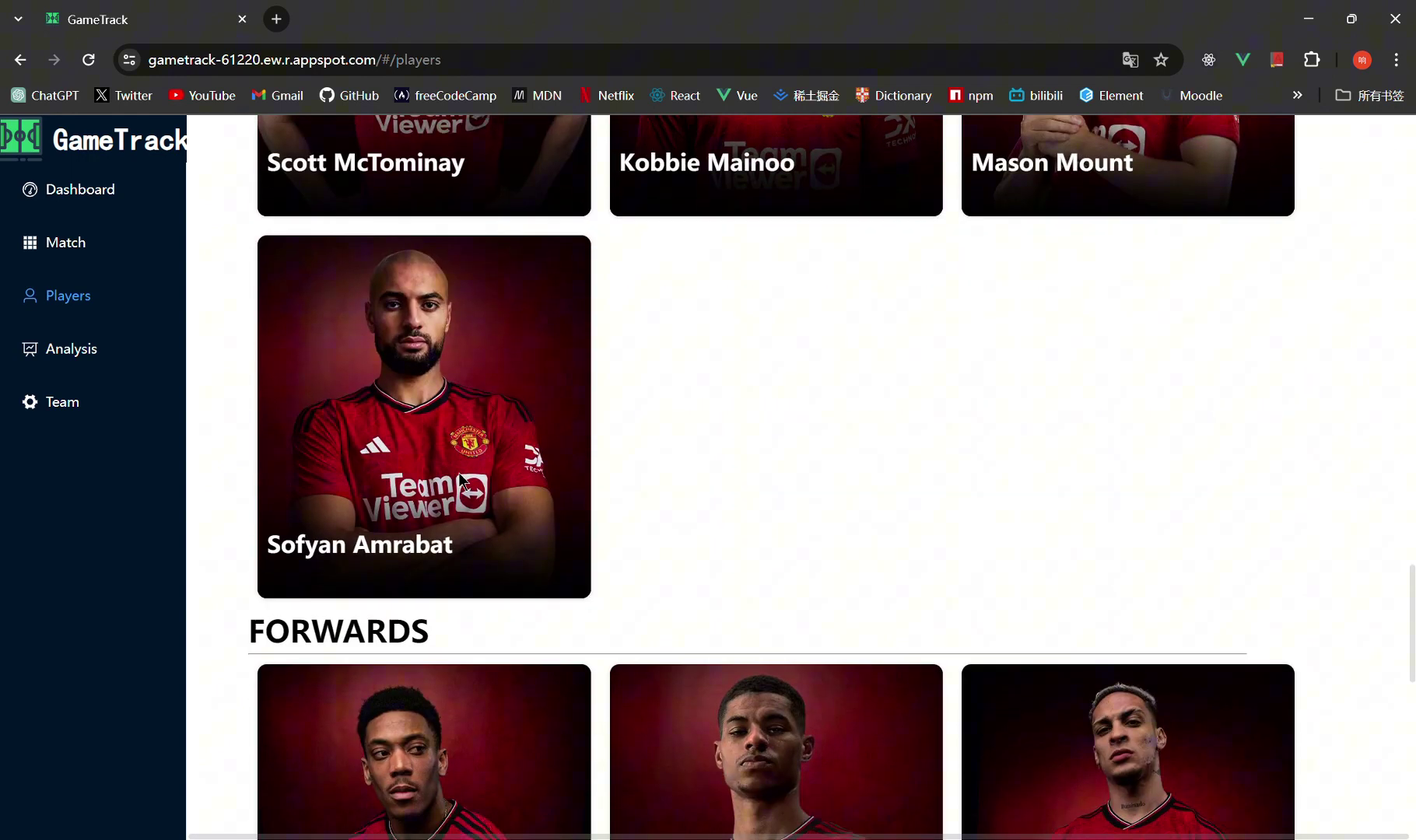
scroll(464, 474, down, 2)
scroll(458, 475, down, 2)
scroll(461, 481, down, 3)
scroll(458, 478, down, 2)
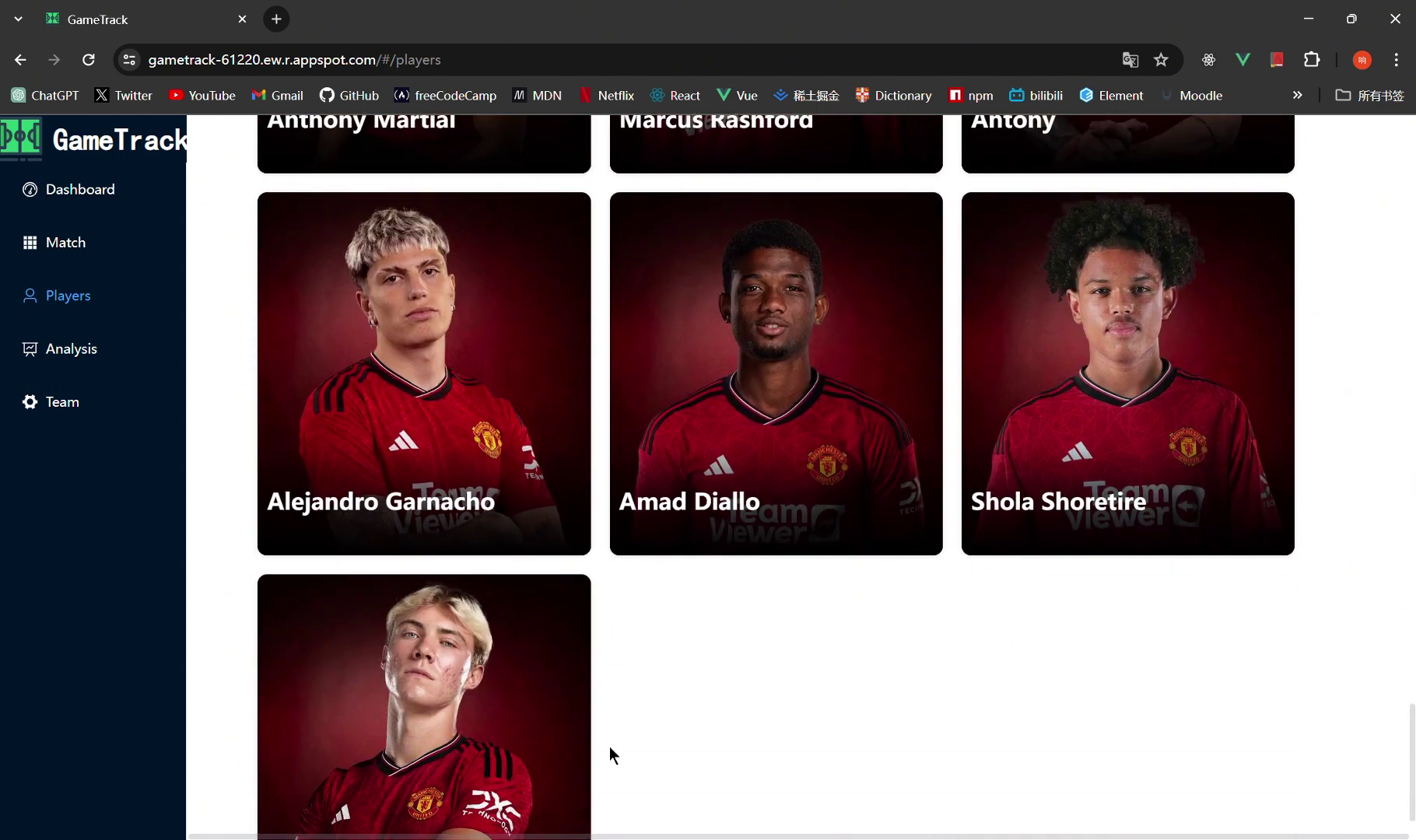
scroll(782, 674, up, 3)
scroll(806, 649, up, 1)
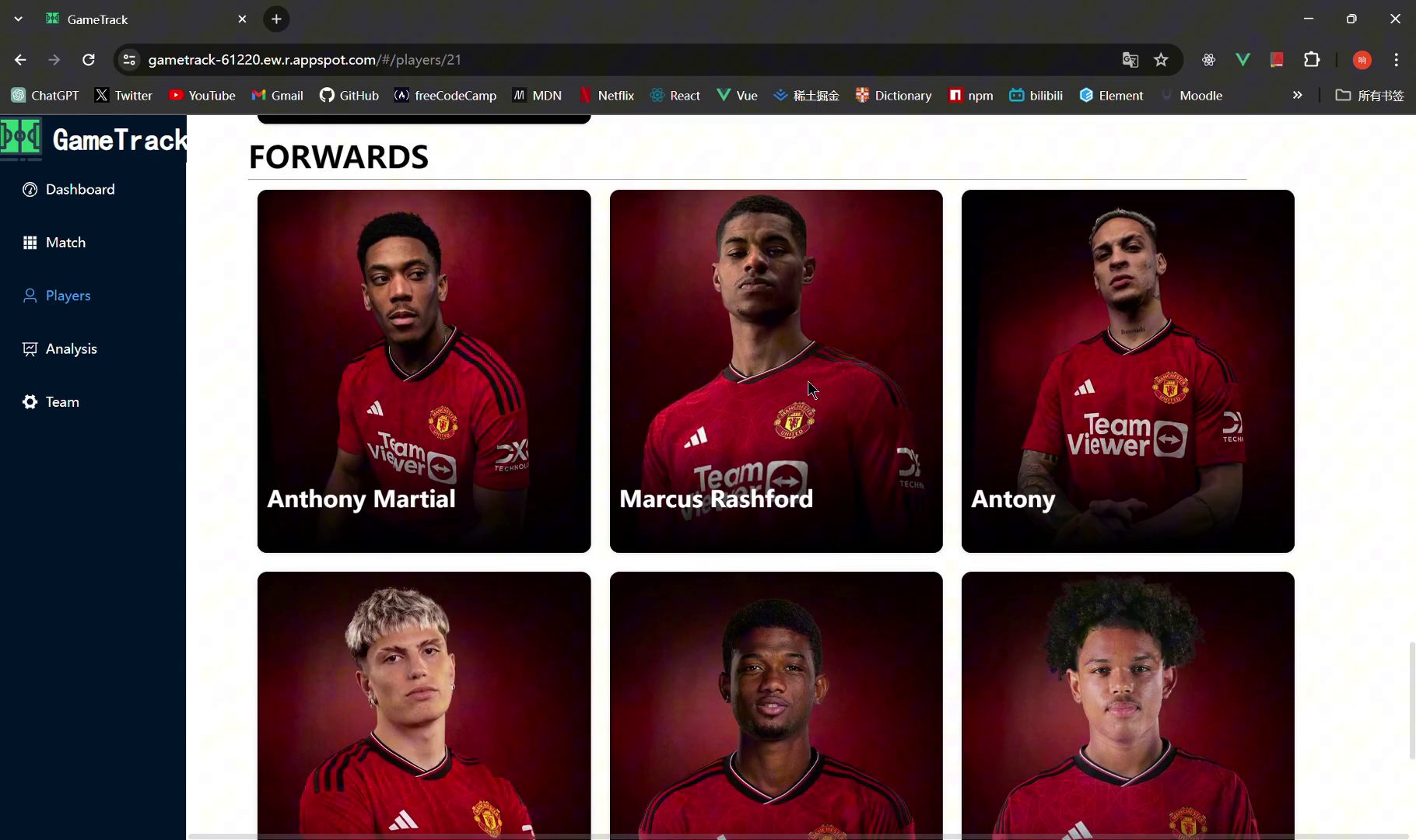
click(803, 394)
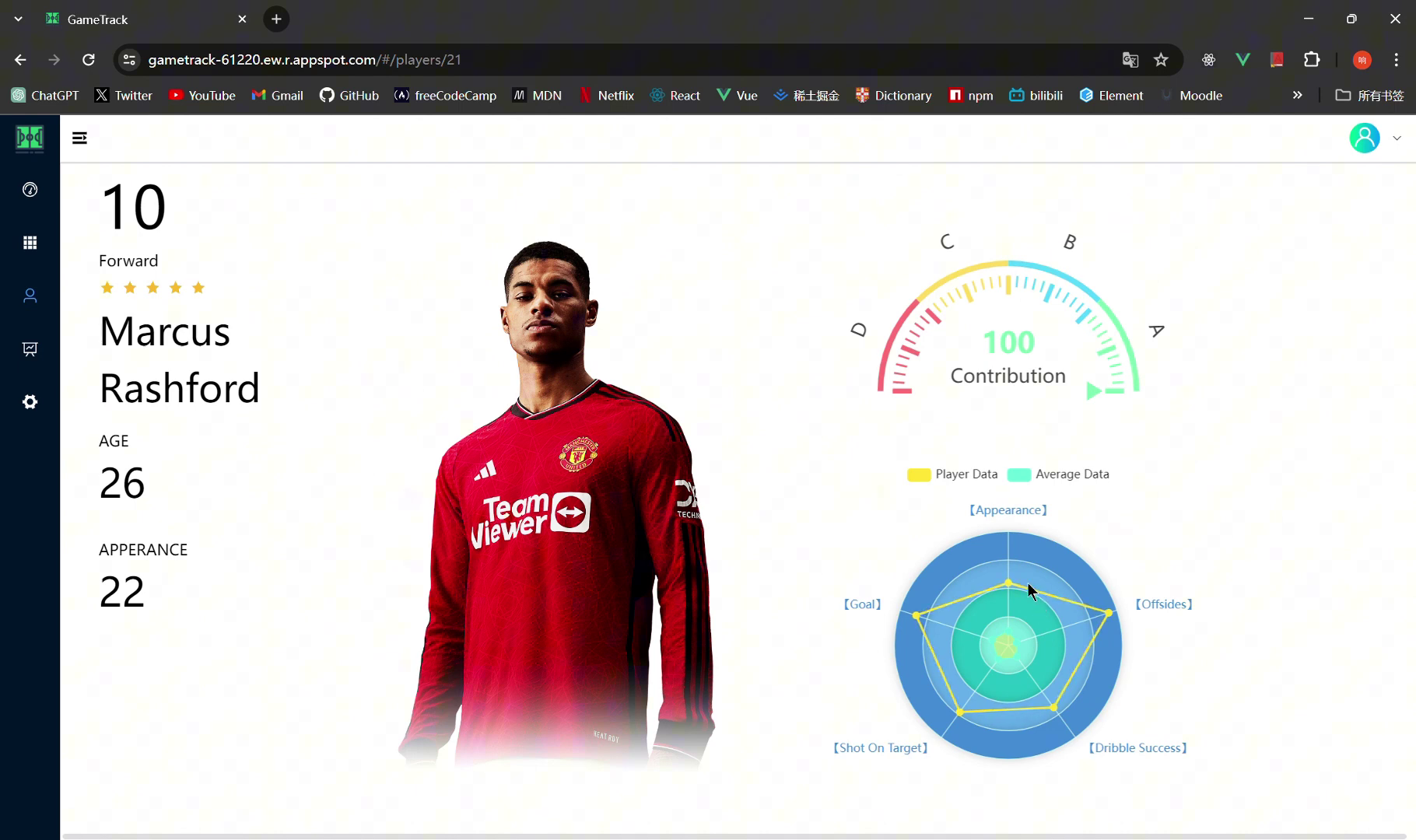
Toggle Rashford's radar chart Average Data and Player Data series off and back on, leaving both visible
click(1041, 480)
click(924, 475)
click(1021, 475)
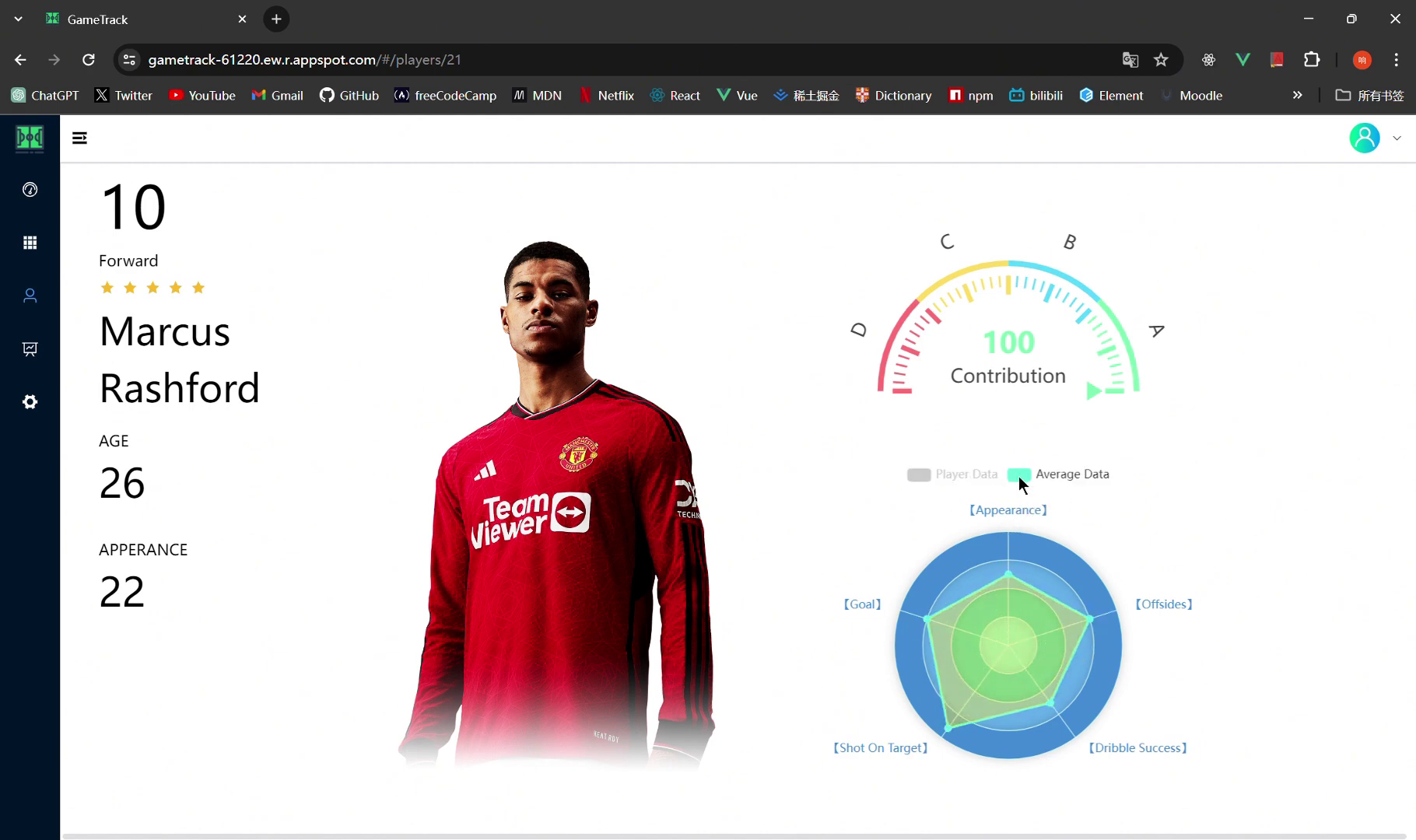
click(936, 478)
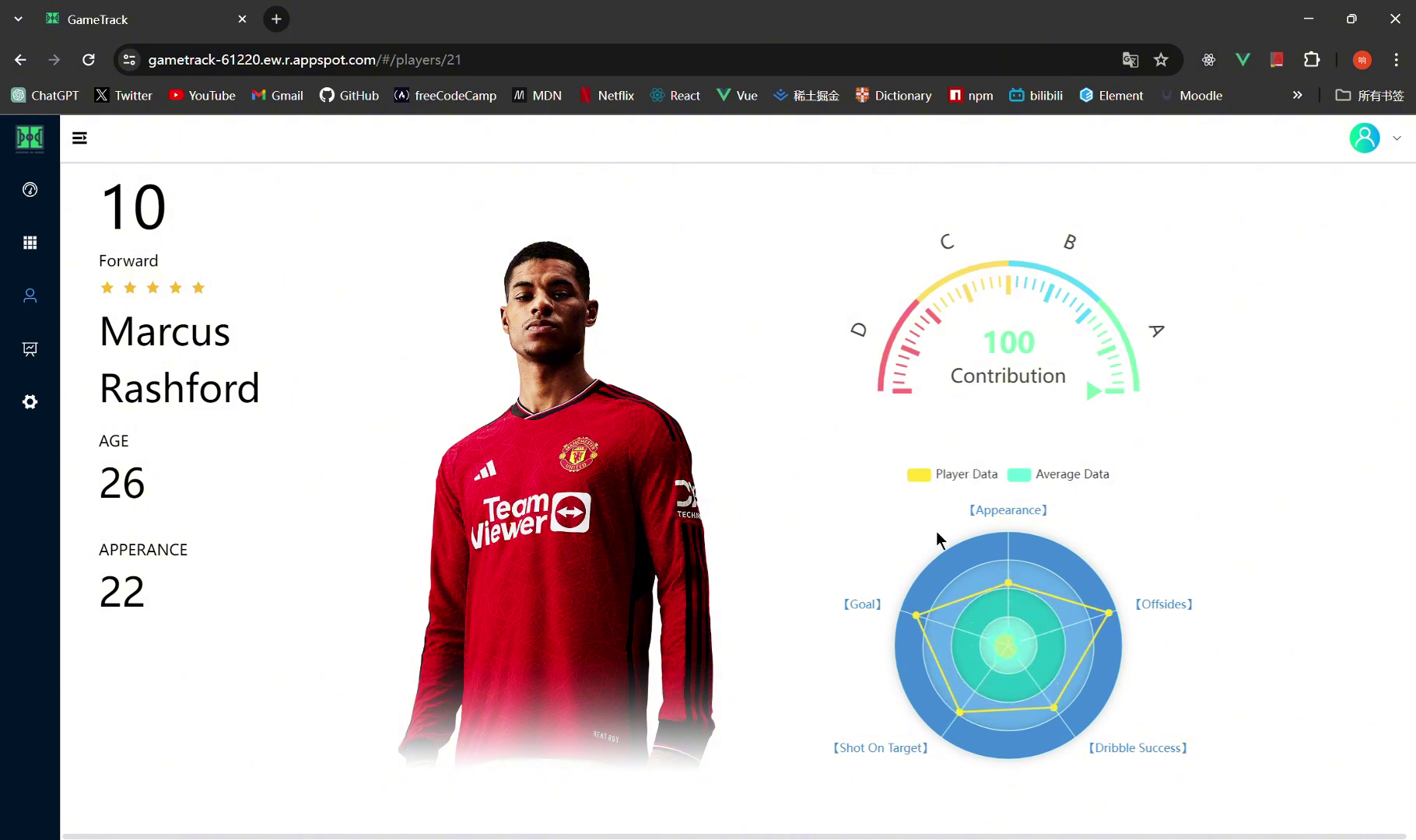
On the Analysis page, compare Bruno Fernandes (first slot) with Mason Mount (second slot)
click(29, 349)
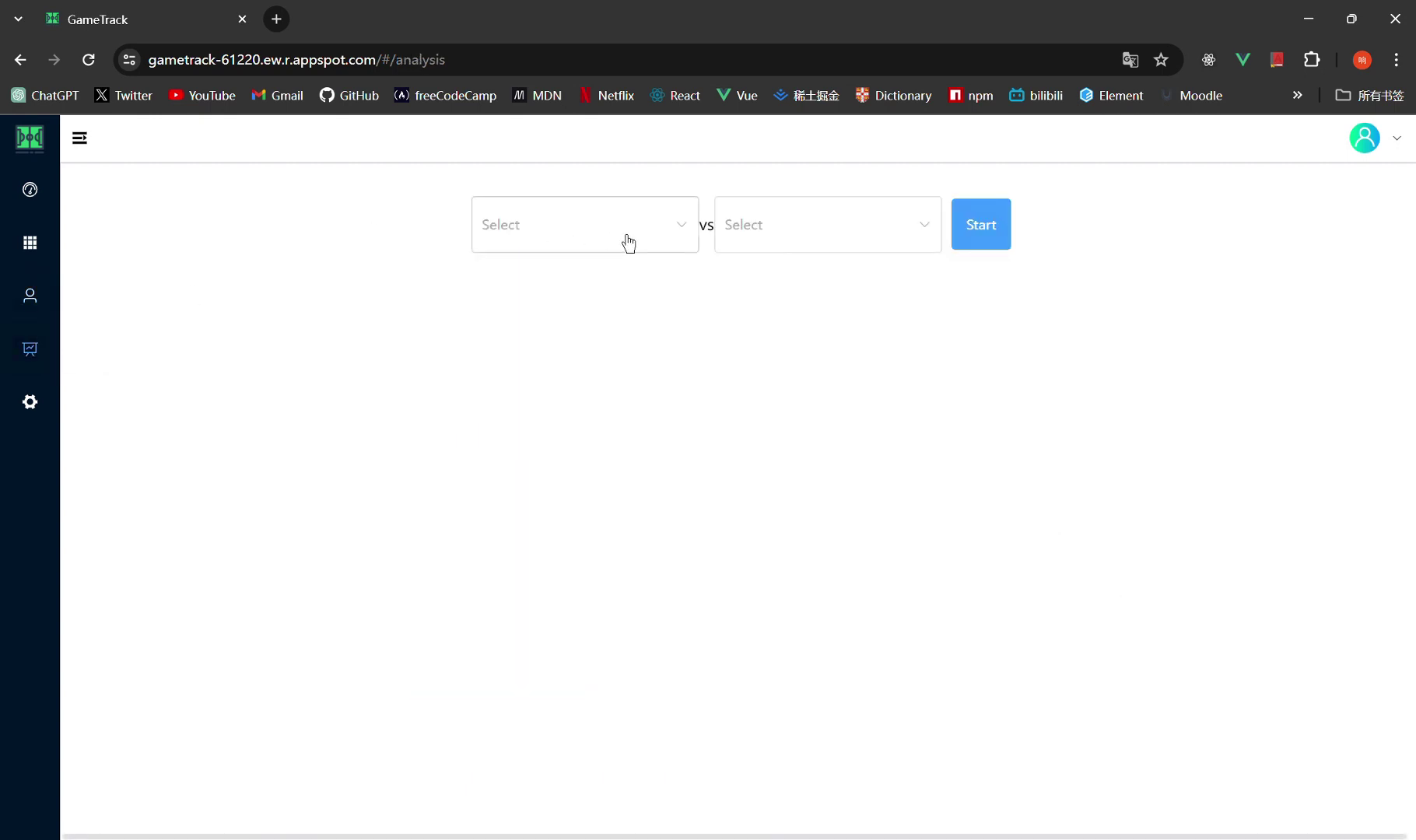
click(681, 243)
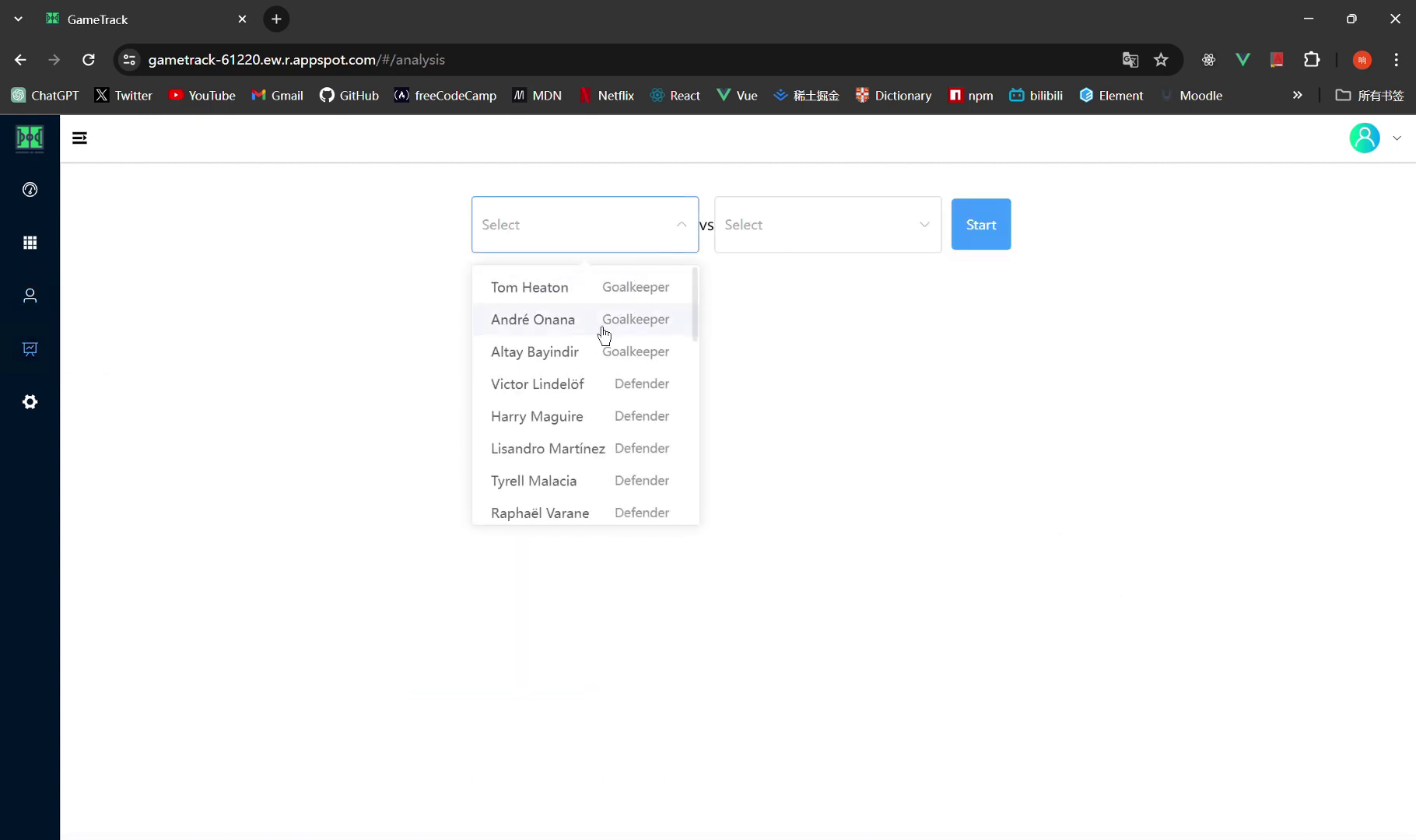
scroll(601, 343, down, 2)
scroll(601, 343, down, 1)
scroll(598, 422, down, 3)
scroll(597, 422, down, 3)
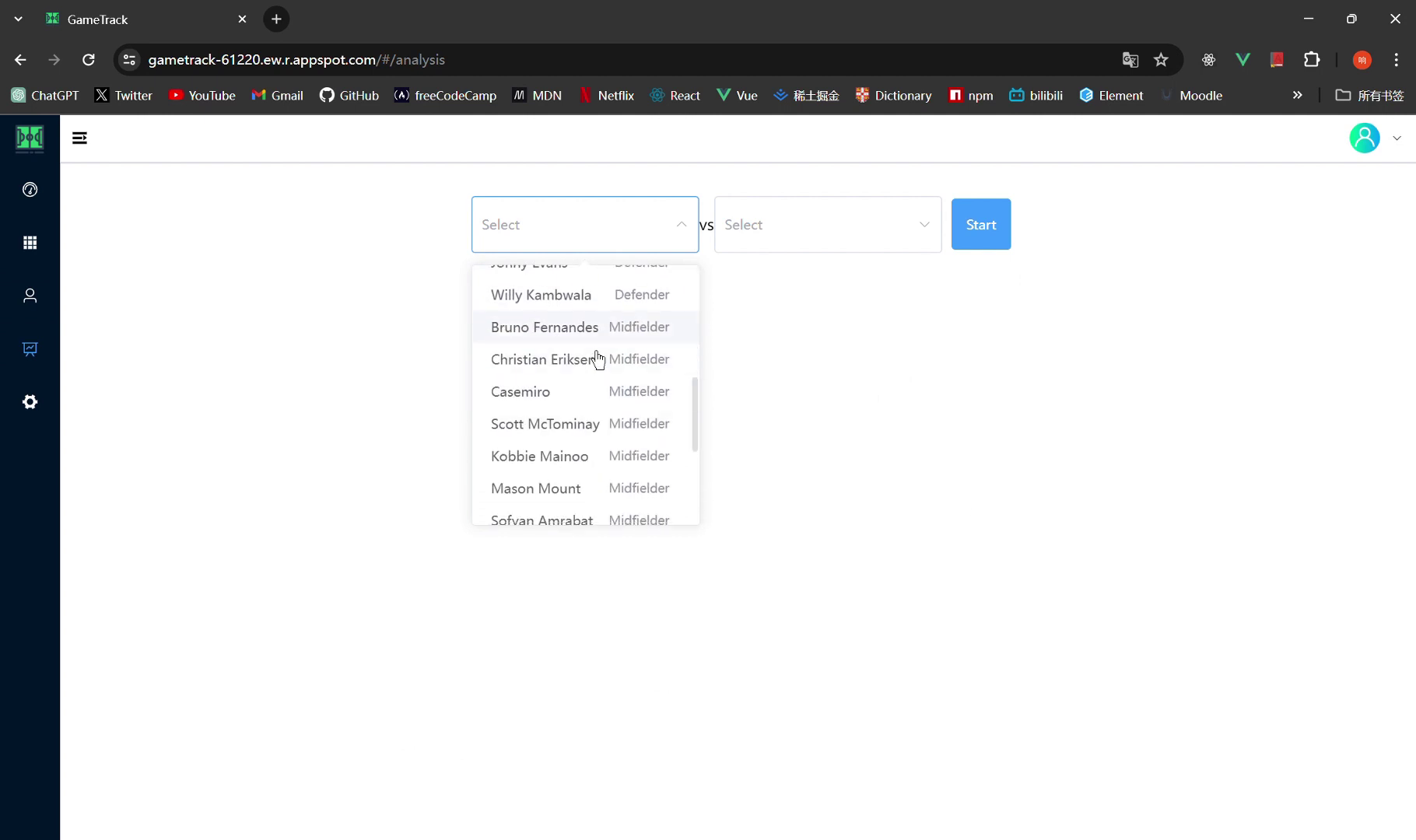
click(597, 327)
click(828, 224)
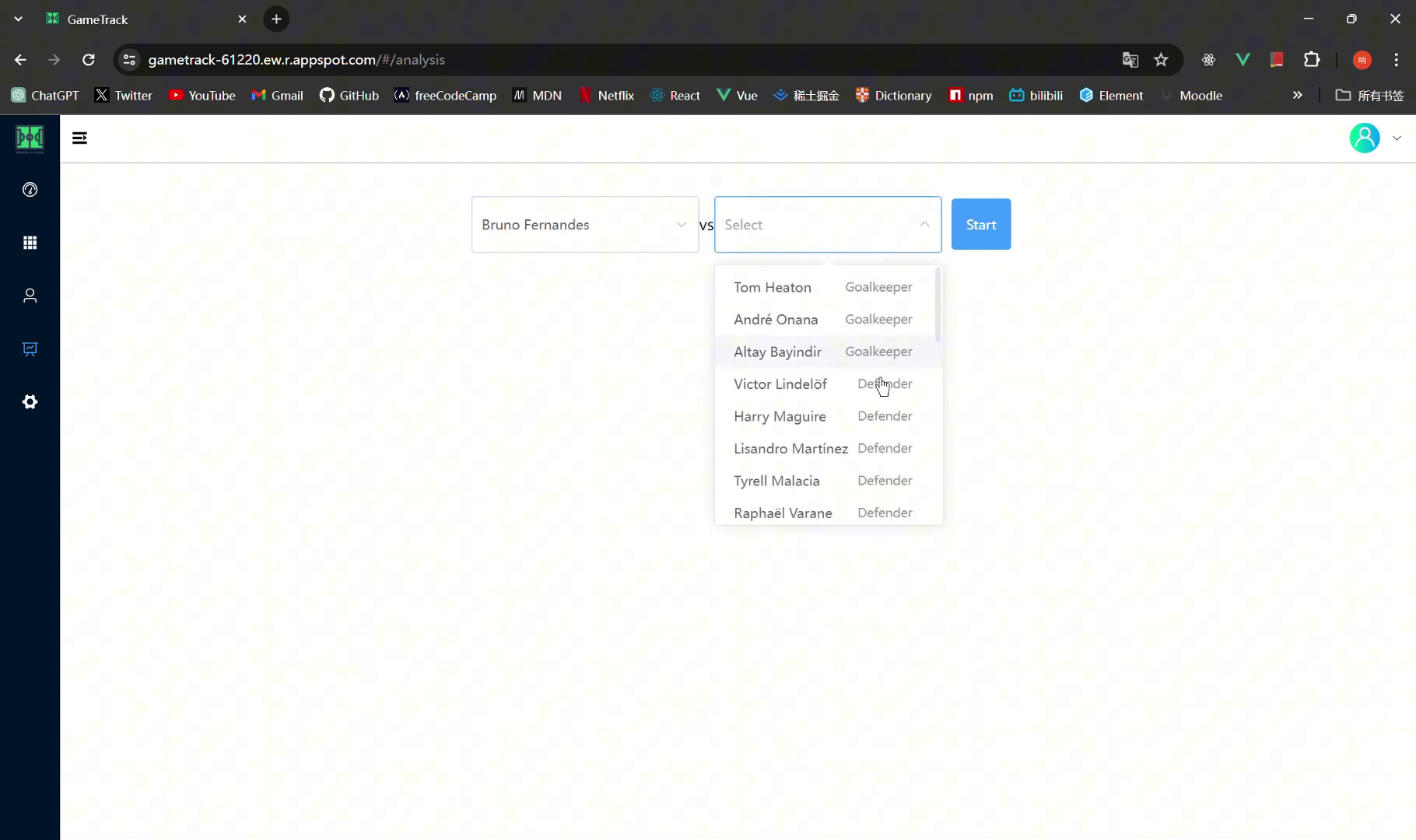
scroll(870, 420, down, 1)
scroll(871, 431, down, 1)
scroll(871, 435, down, 1)
scroll(871, 434, down, 1)
scroll(863, 431, down, 1)
scroll(852, 426, down, 1)
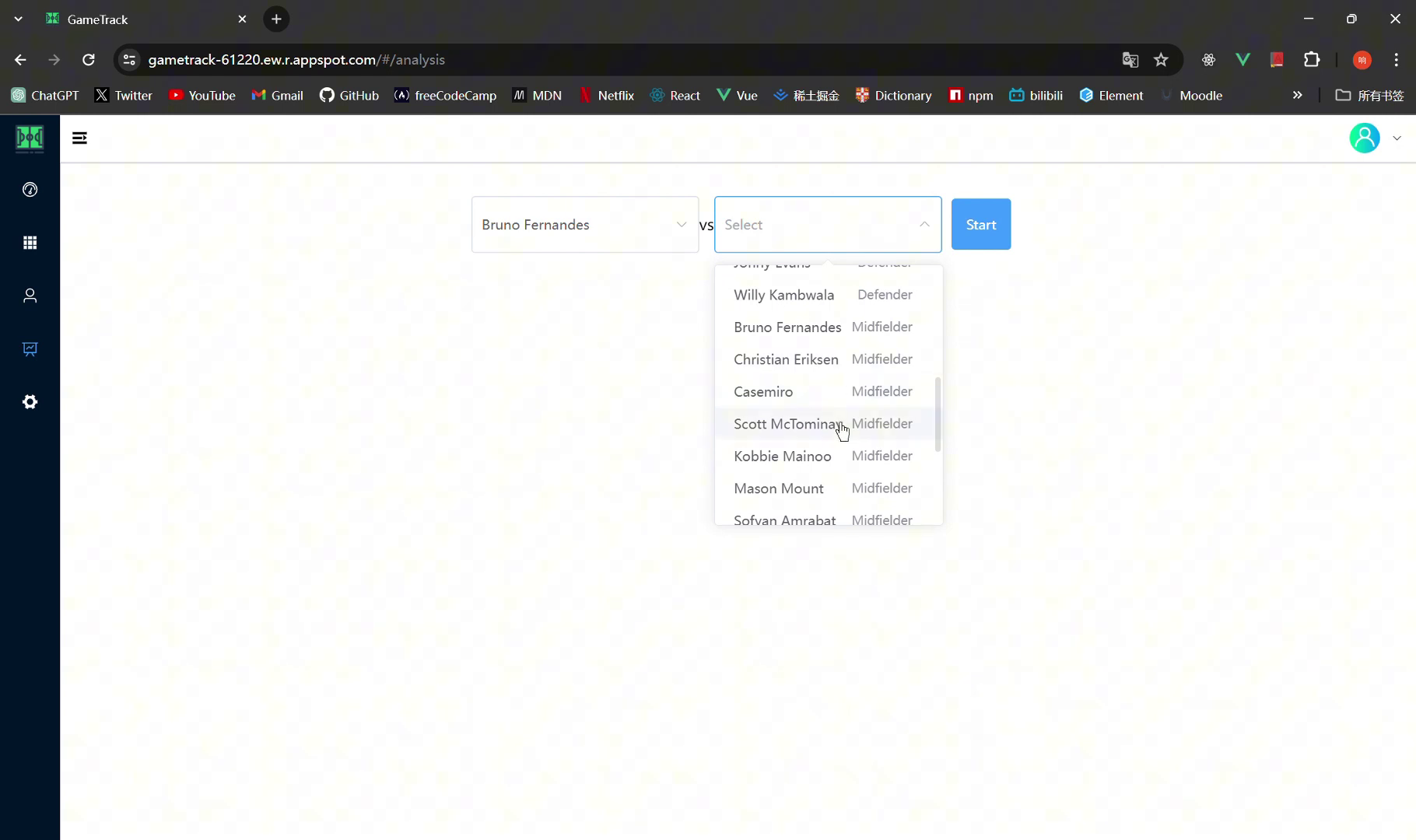
click(824, 488)
click(982, 225)
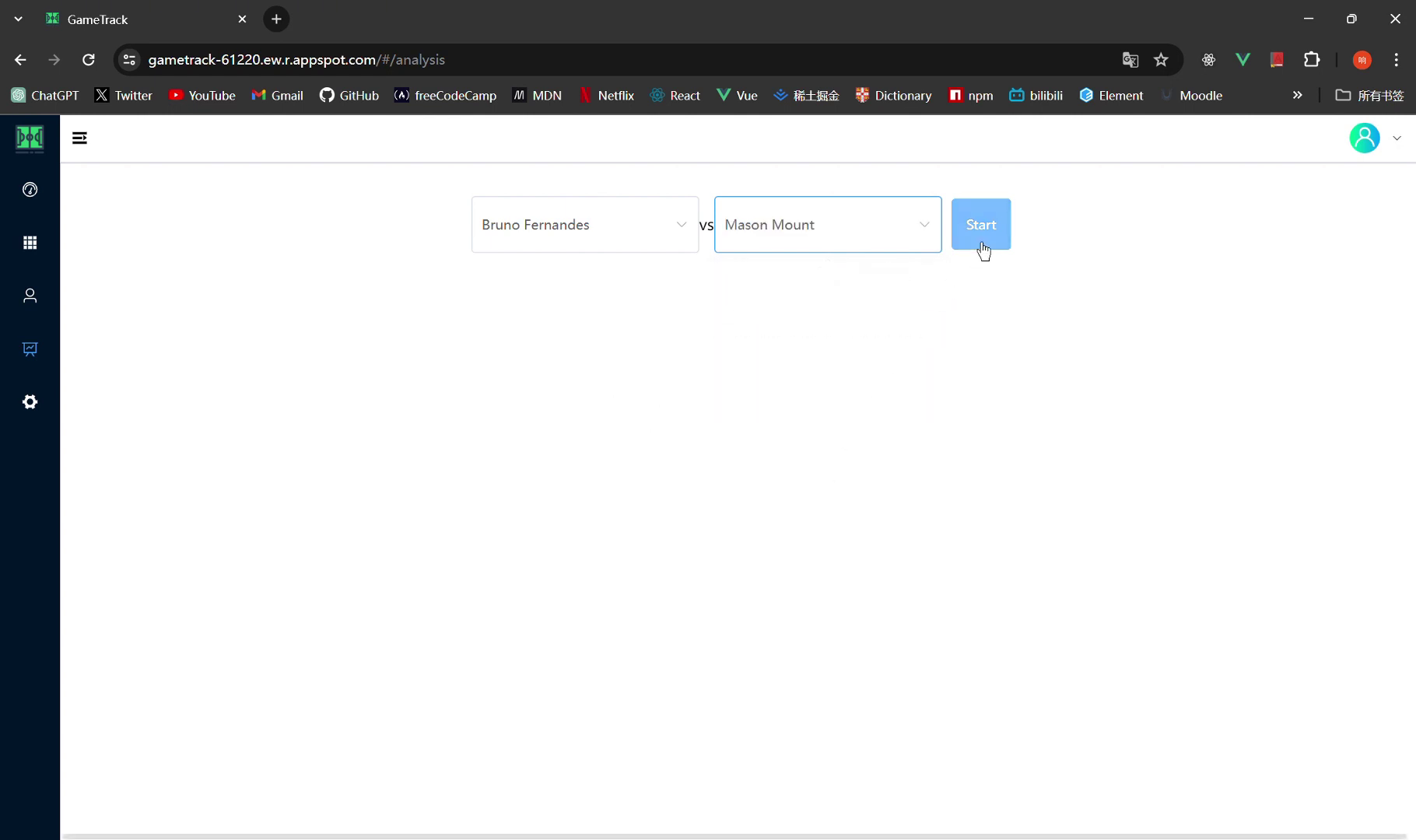
click(981, 232)
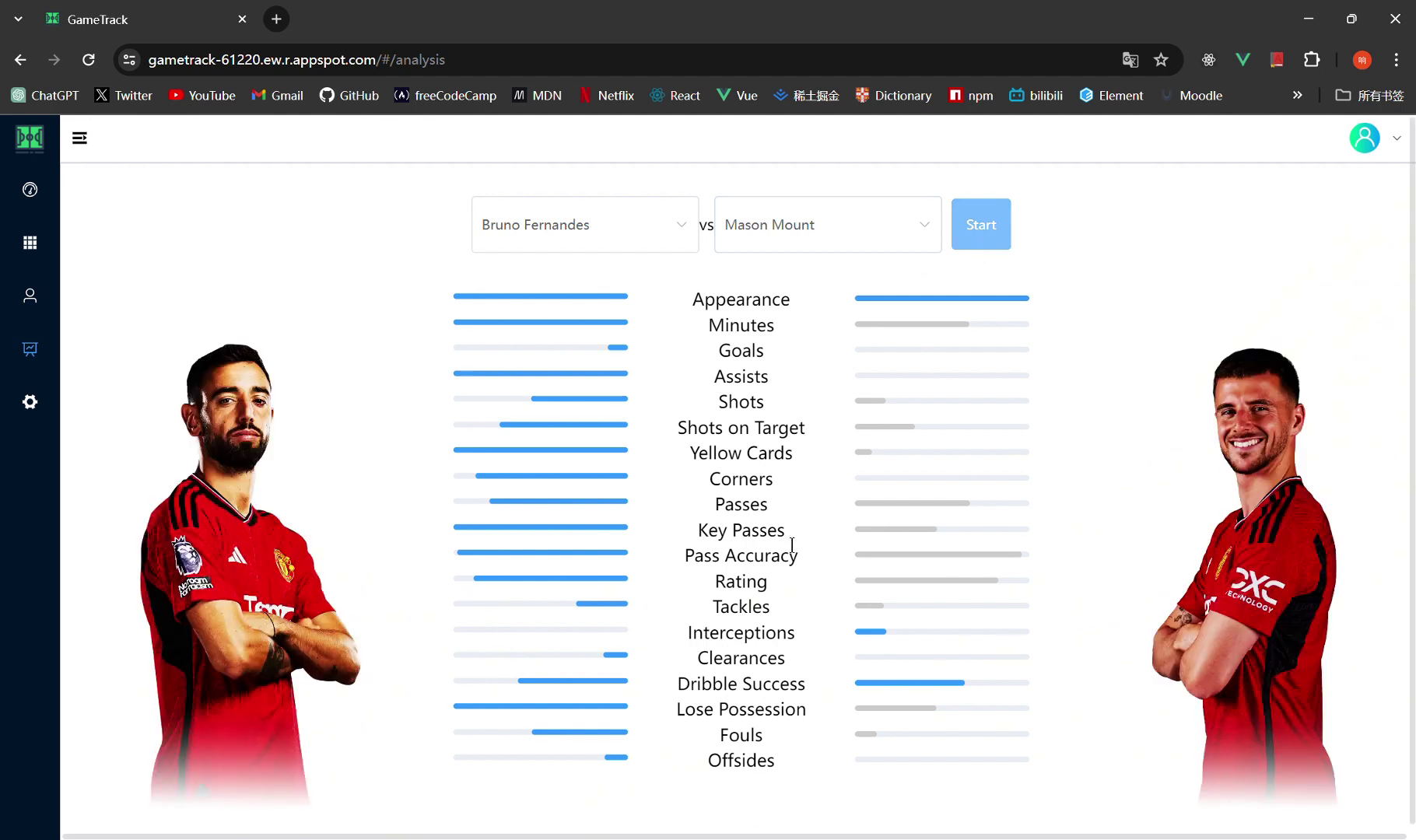
scroll(792, 544, down, 1)
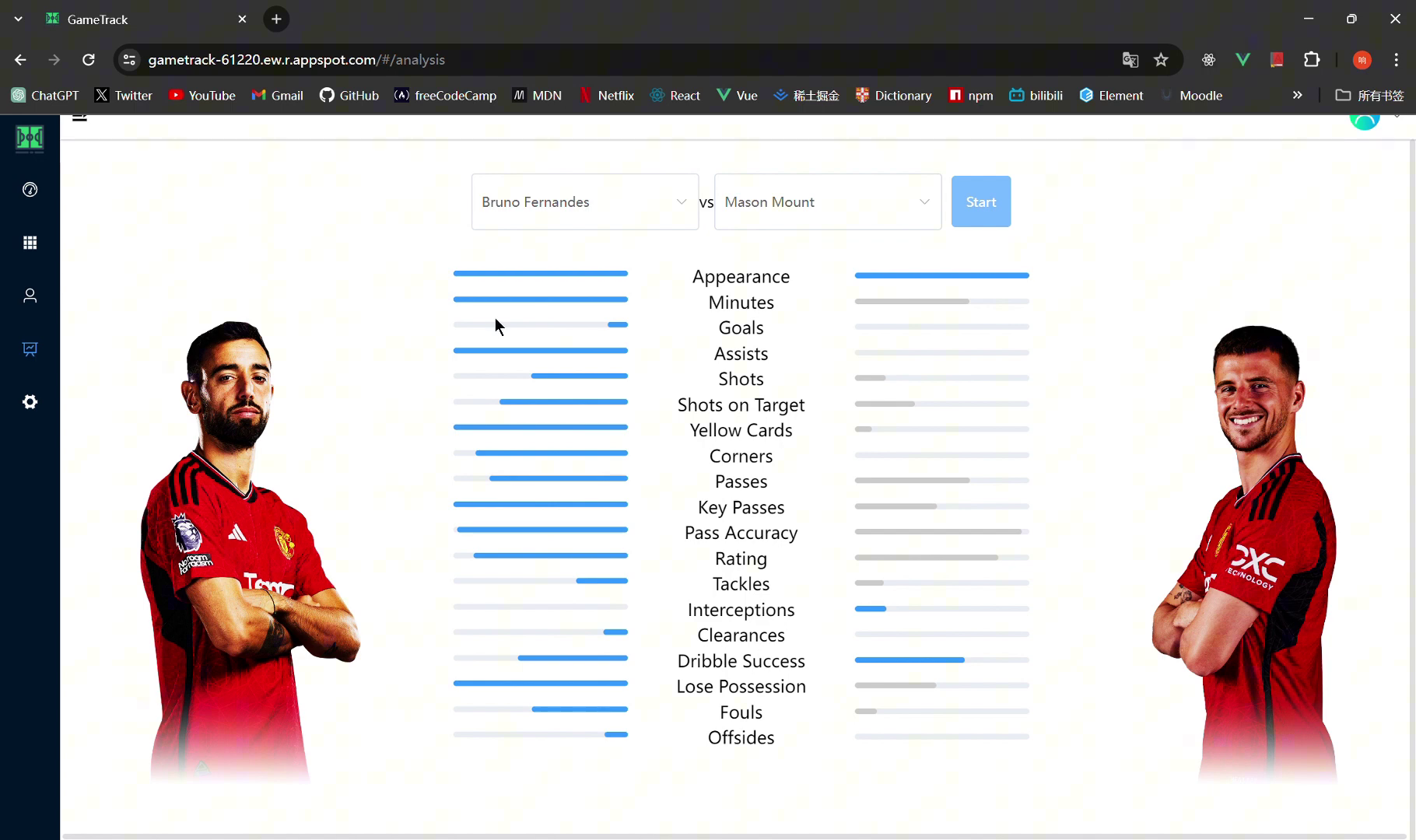
View the Manchester United team page, then return to the dashboard and open the account menu for logging out
click(45, 403)
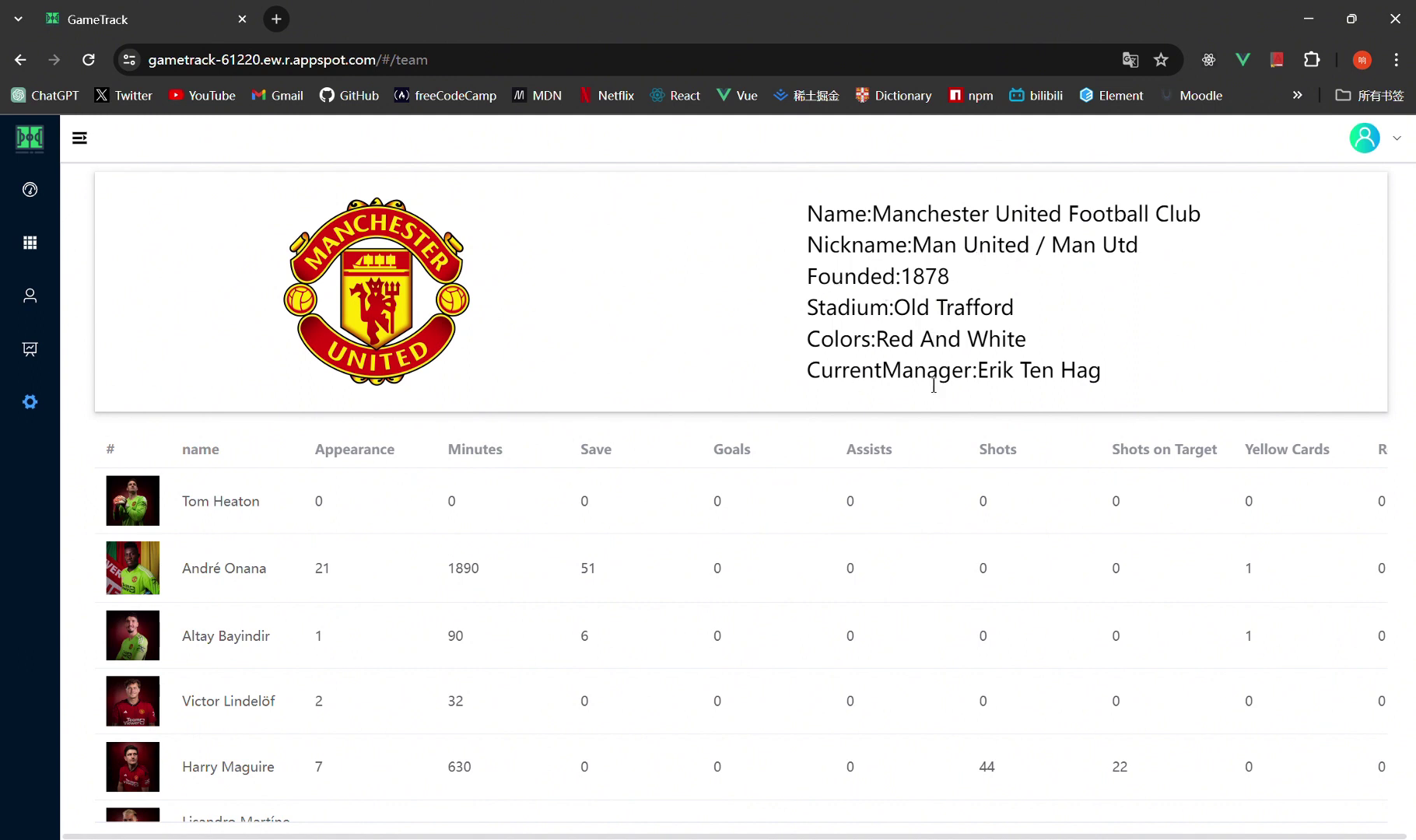
mouse_move(708, 568)
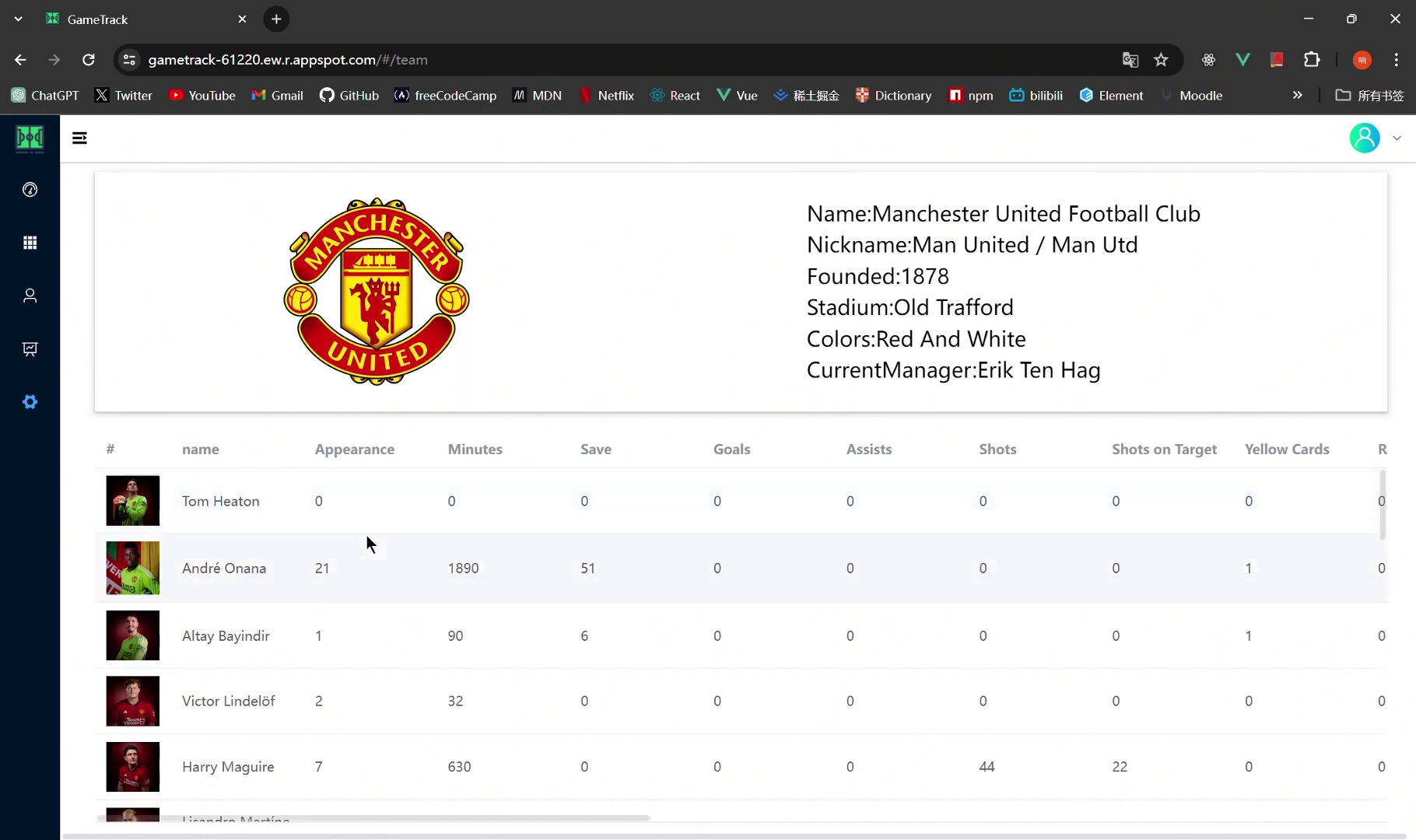
scroll(367, 554, down, 1)
scroll(368, 581, up, 1)
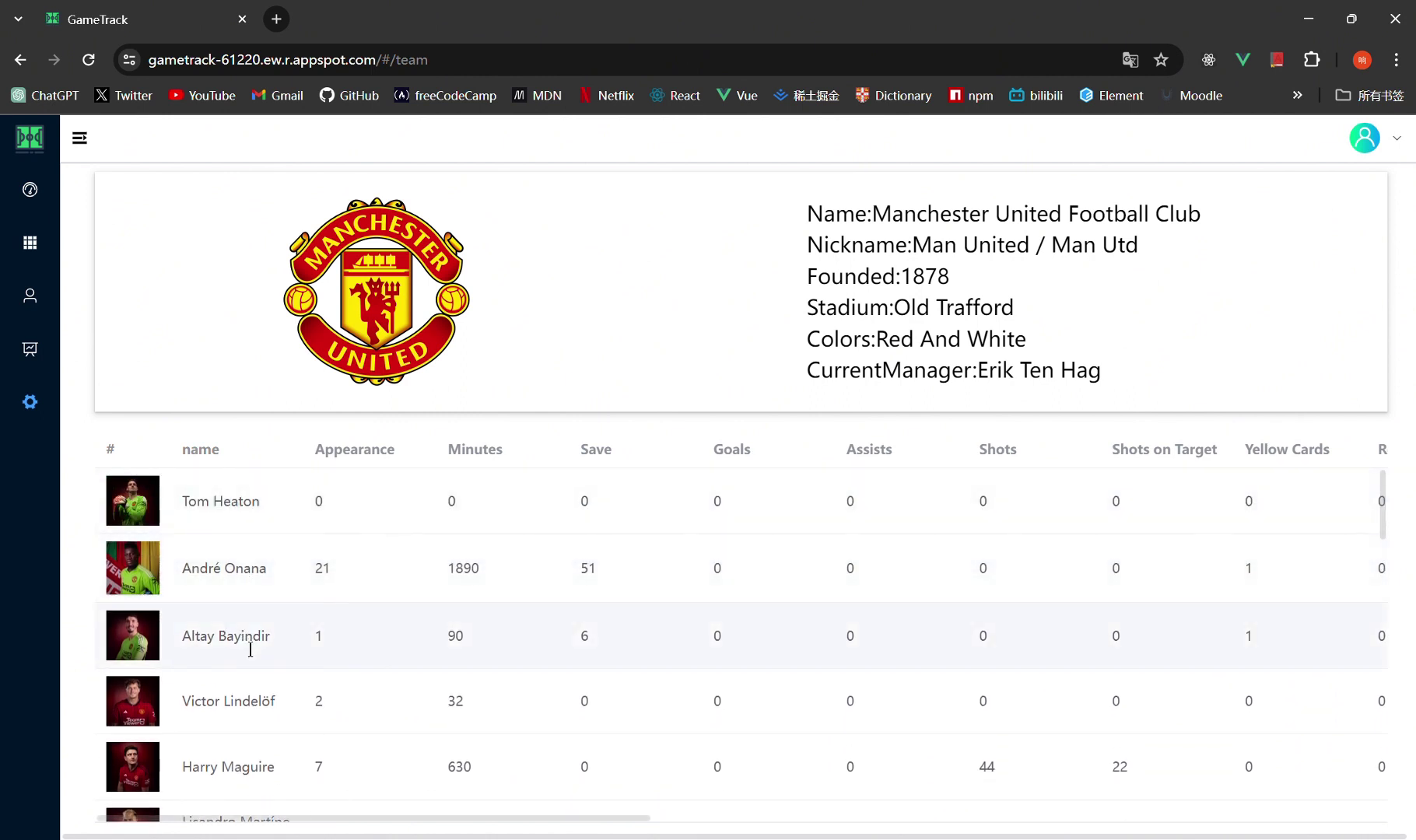
scroll(250, 652, down, 1)
scroll(249, 652, down, 2)
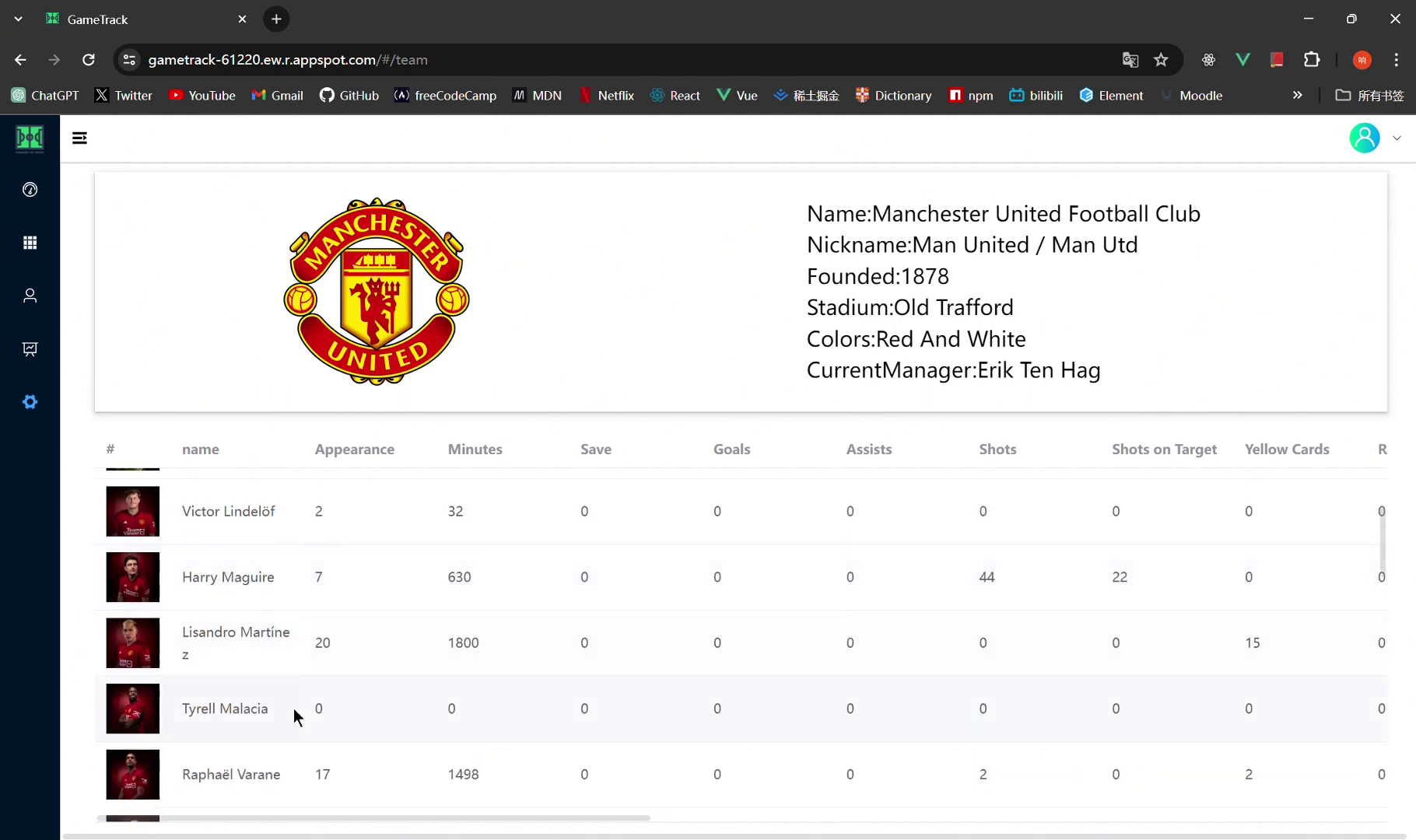
scroll(294, 709, down, 1)
scroll(325, 720, down, 2)
scroll(328, 717, down, 2)
scroll(328, 717, down, 2)
scroll(328, 717, down, 2)
scroll(329, 725, down, 2)
scroll(338, 727, down, 2)
scroll(338, 727, down, 1)
scroll(338, 728, down, 2)
scroll(338, 728, up, 3)
scroll(337, 728, up, 3)
scroll(338, 727, up, 3)
scroll(390, 765, up, 2)
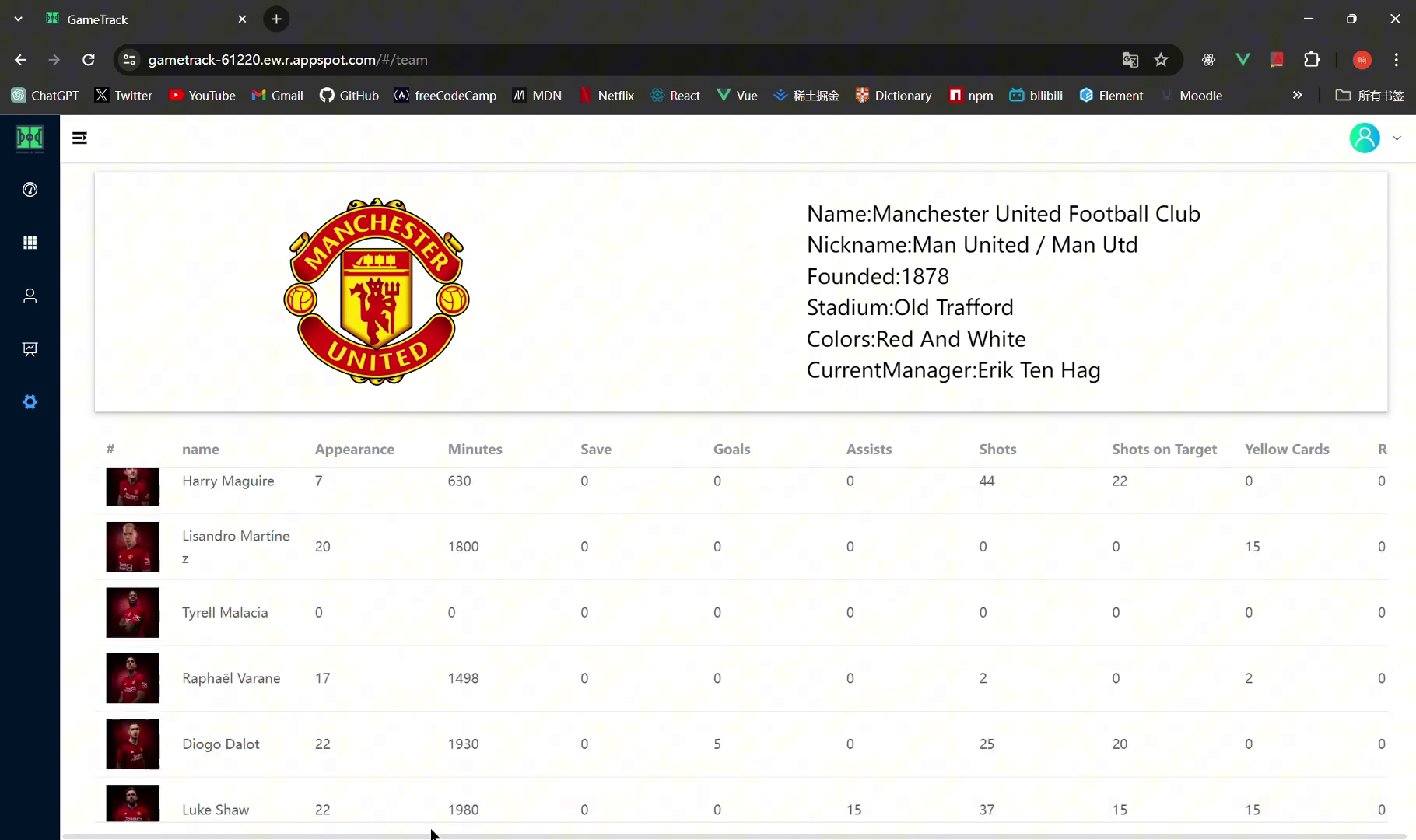
mouse_move(450, 818)
mouse_down()
mouse_move(1062, 831)
mouse_move(442, 819)
mouse_up()
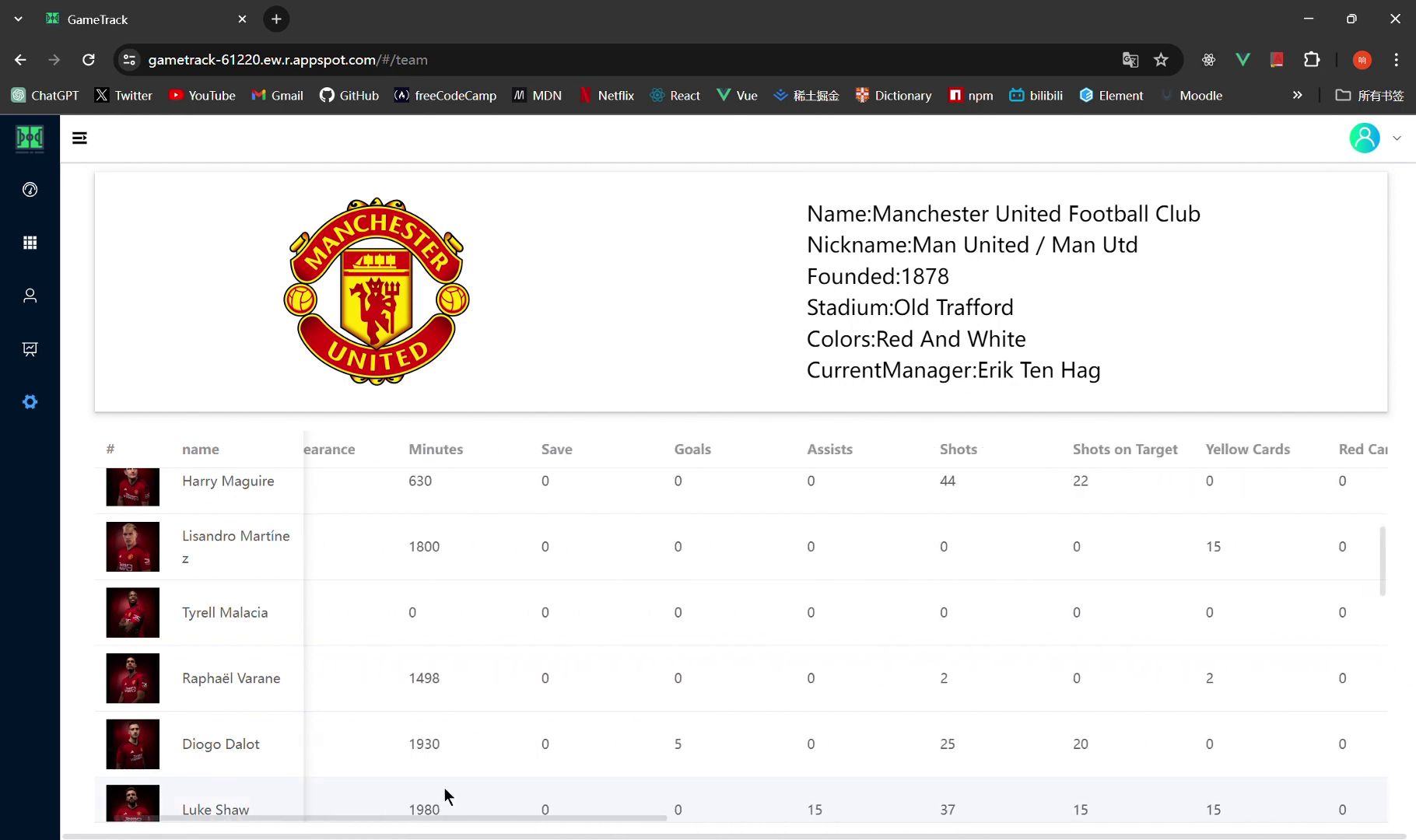
scroll(488, 659, up, 5)
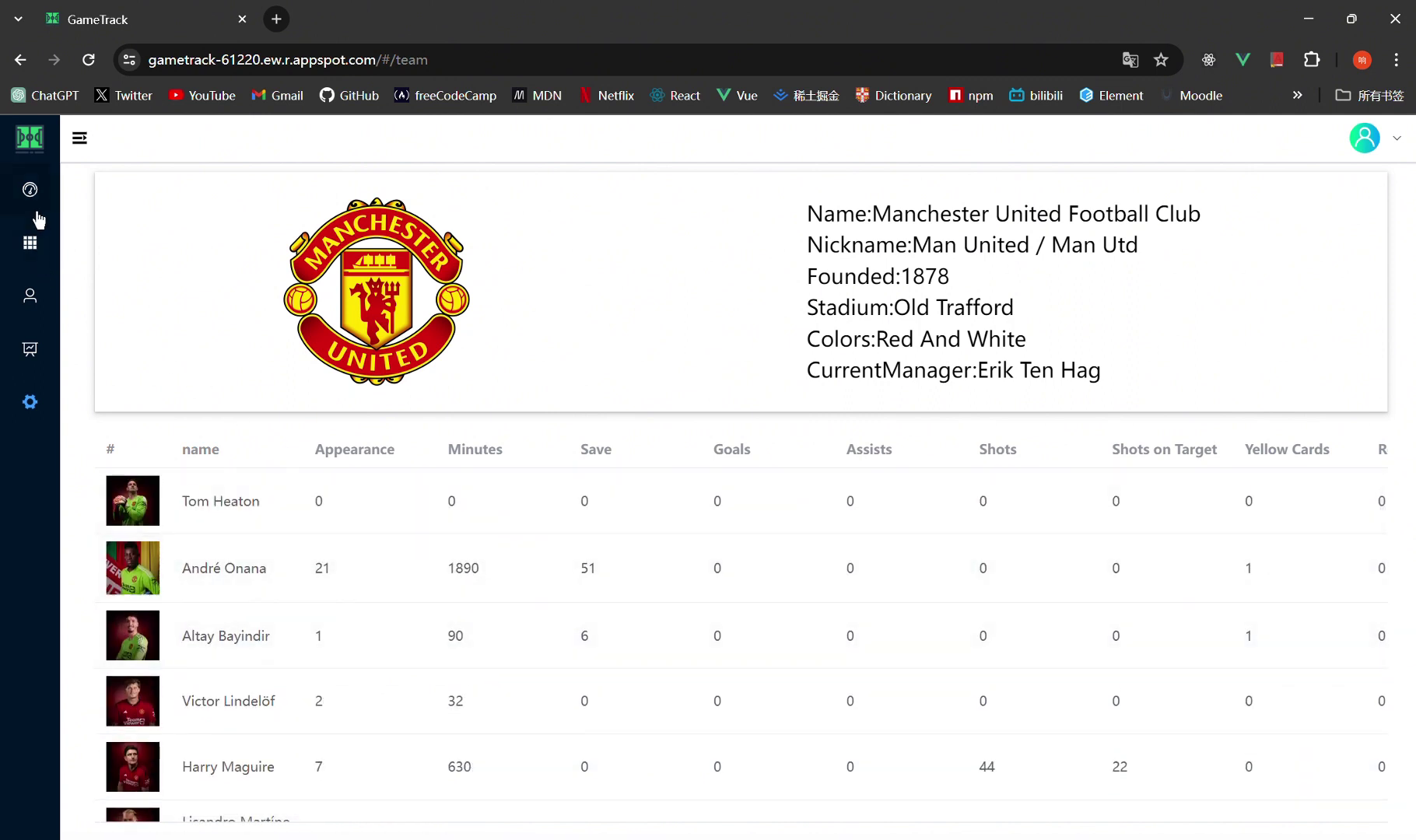
click(29, 190)
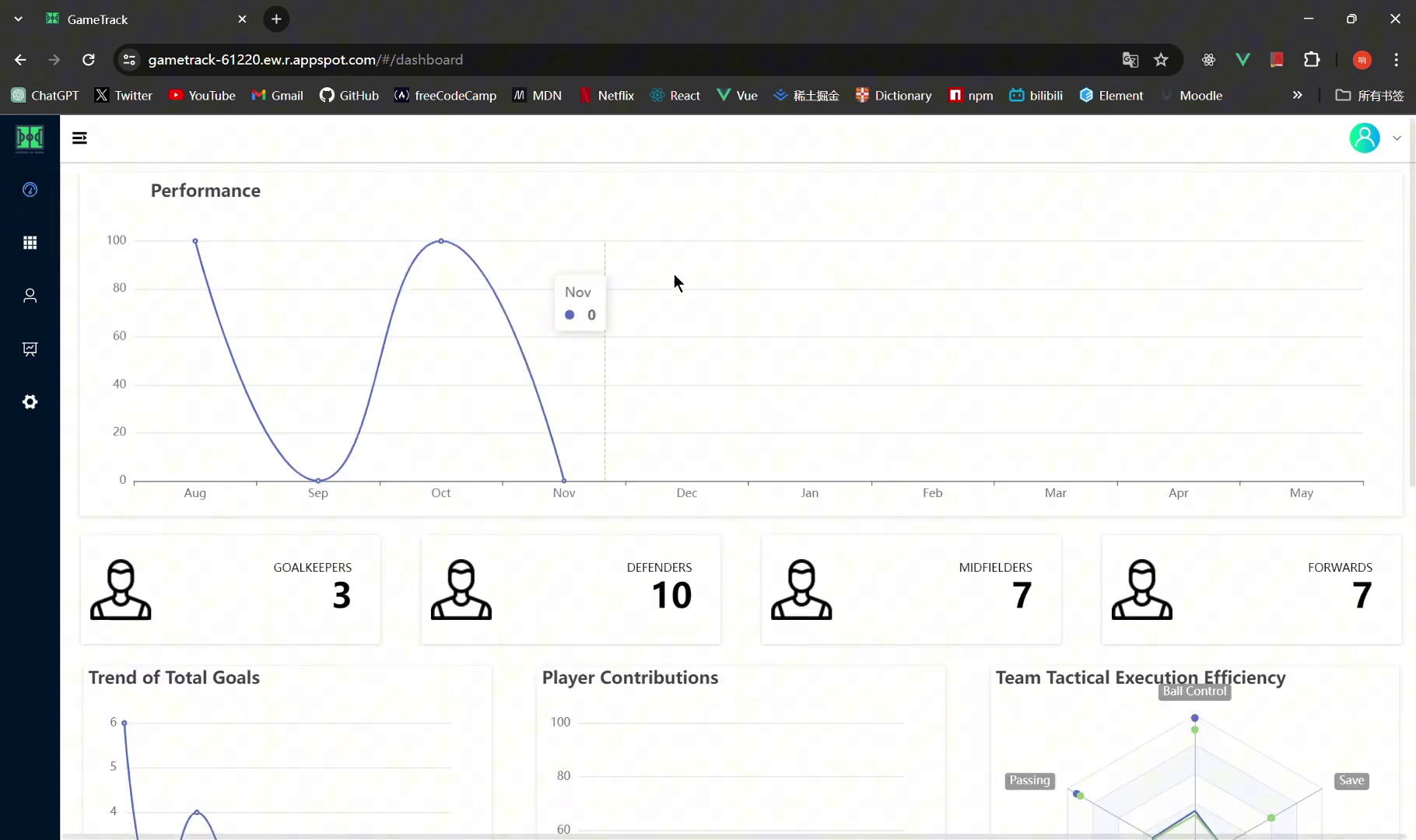
click(1396, 139)
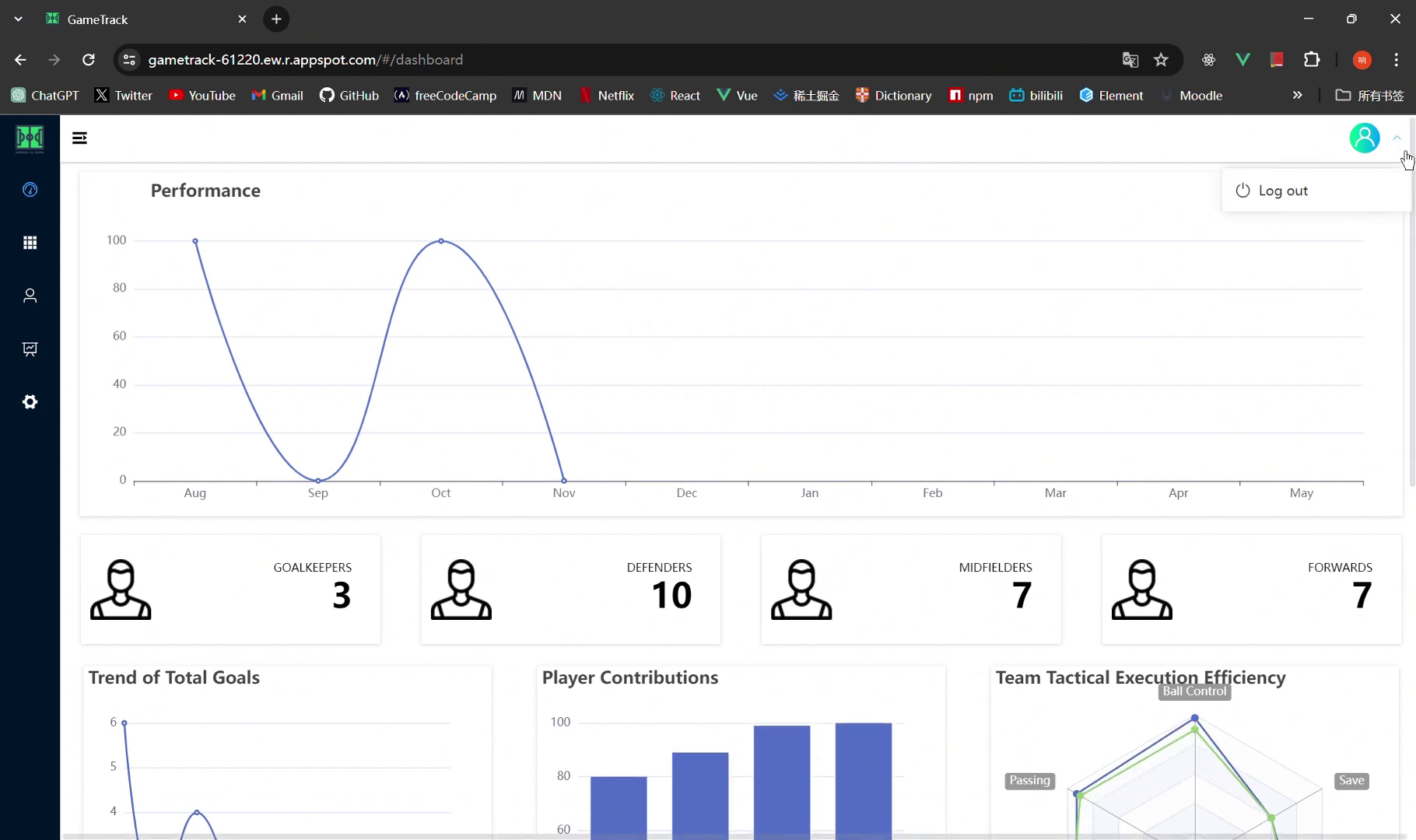
click(1392, 202)
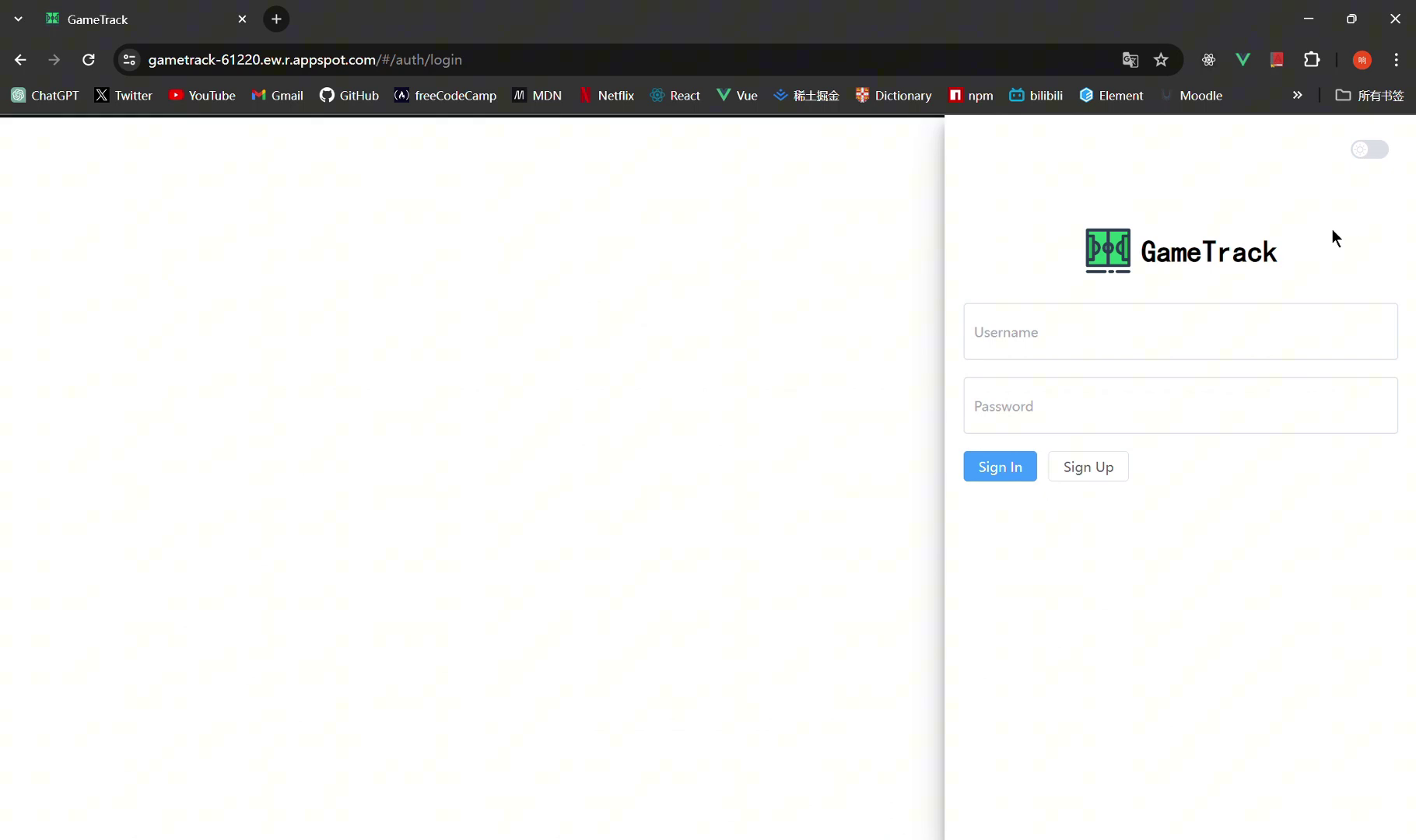